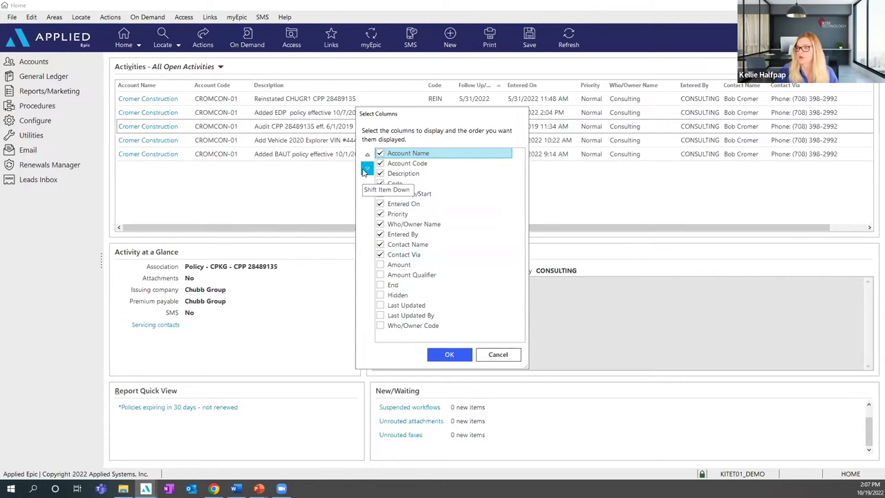
- Try moving the Account Name column below Account Code in the activities list, and discard the change
left_click(367, 168)
left_click(367, 153)
left_click(367, 169)
left_click(367, 168)
left_click(367, 153)
left_click(481, 352)
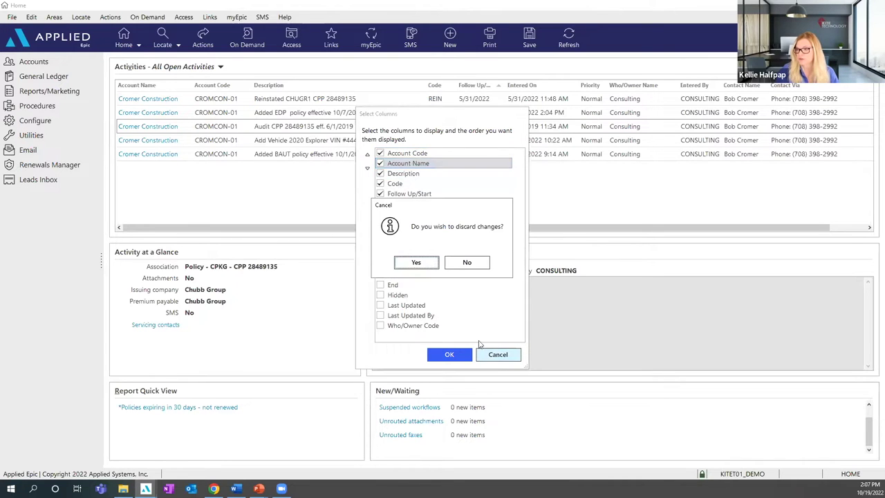
left_click(416, 262)
left_click_drag(207, 85, 126, 86)
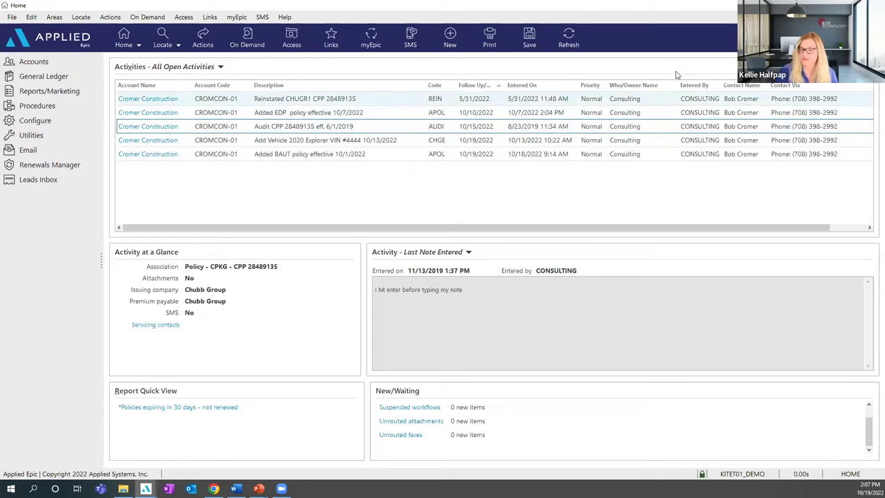
- Open the activities view customization and examine the settings for viewing other employees' activities and tasks
left_click(759, 66)
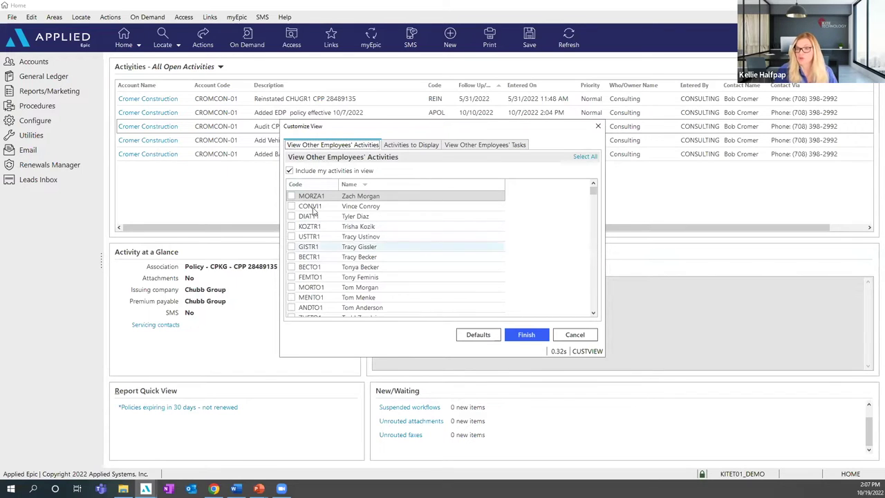
scroll(328, 272, "down", 1)
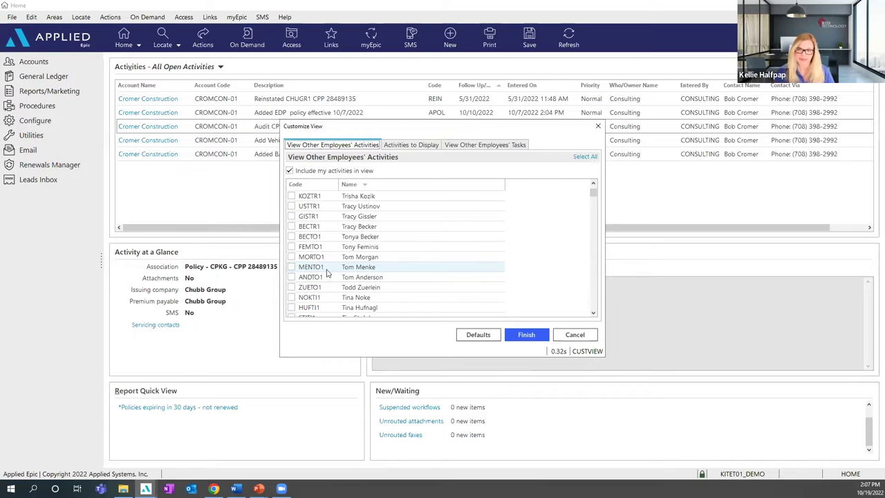
left_click(478, 148)
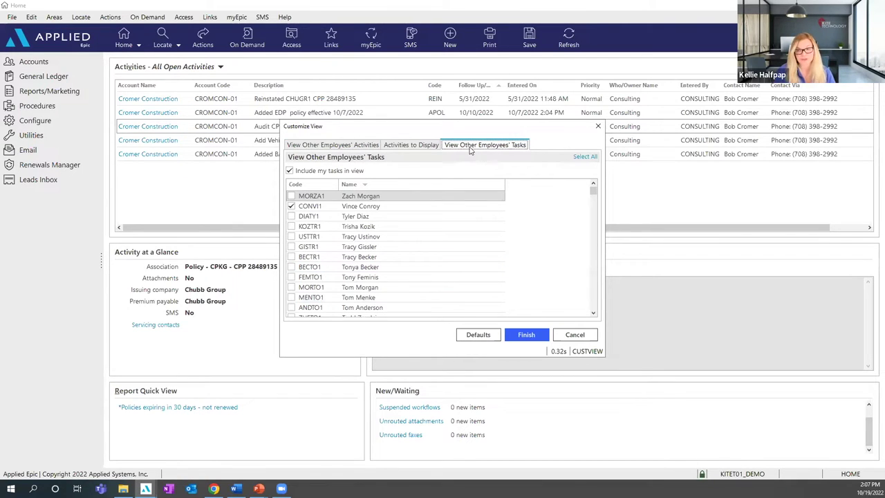
left_click(343, 148)
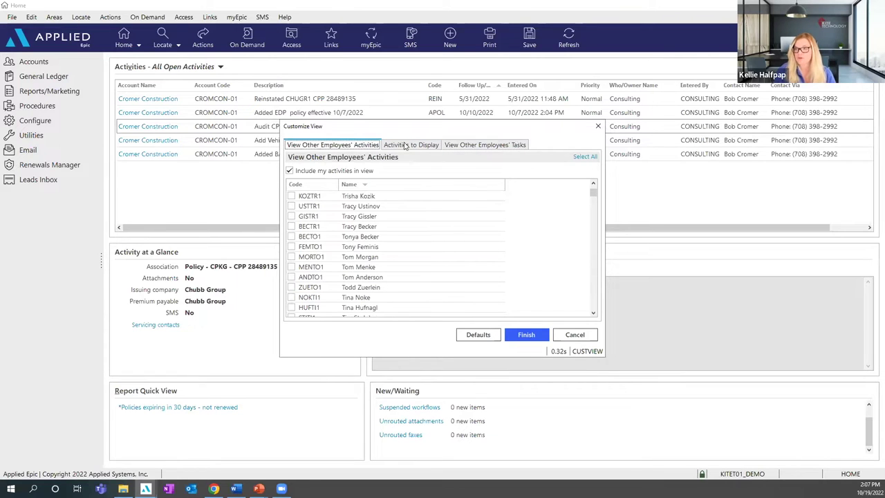
left_click(502, 147)
left_click(343, 148)
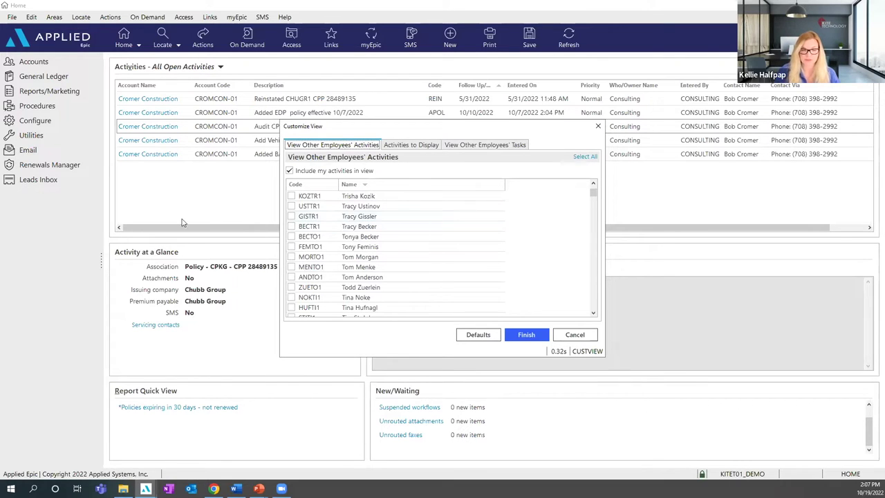
- Try the today's open activities, selected date range and selected categories display options, and cancel the view customization
left_click(405, 148)
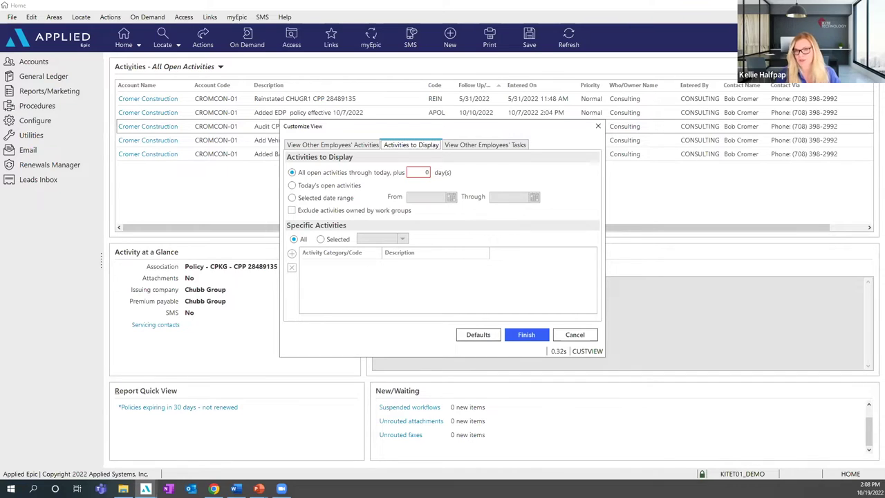
left_click(291, 185)
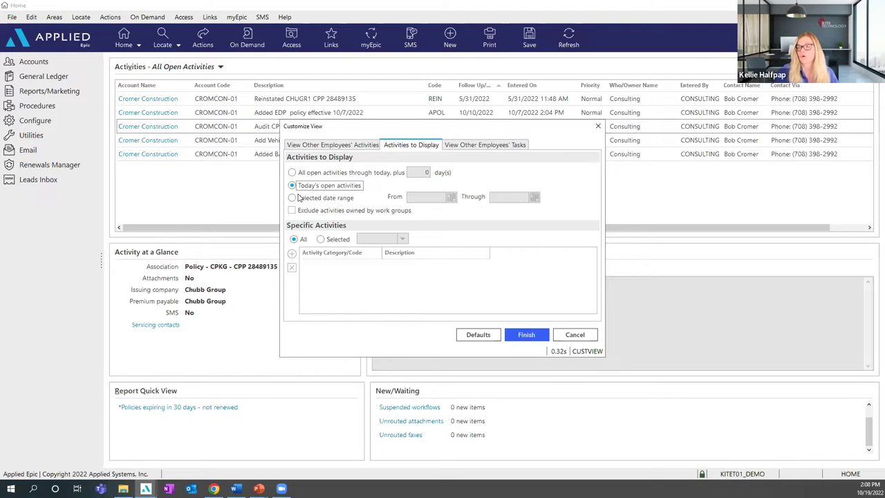
left_click(292, 198)
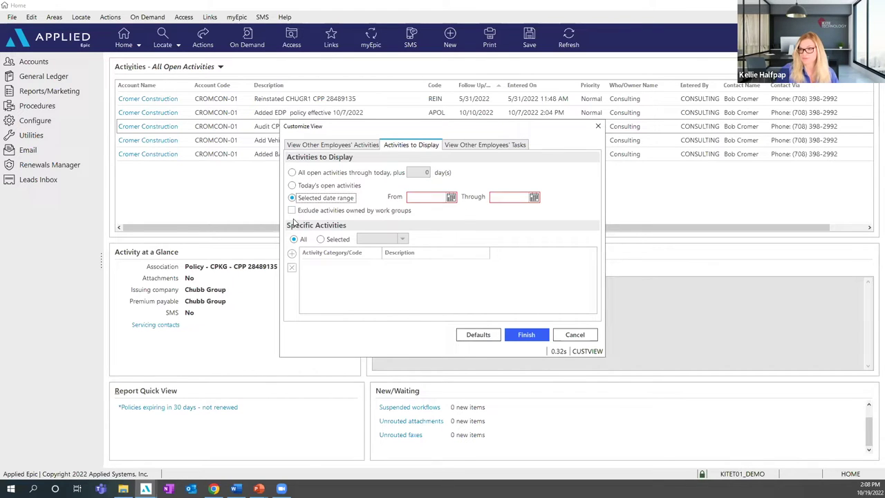
left_click(321, 239)
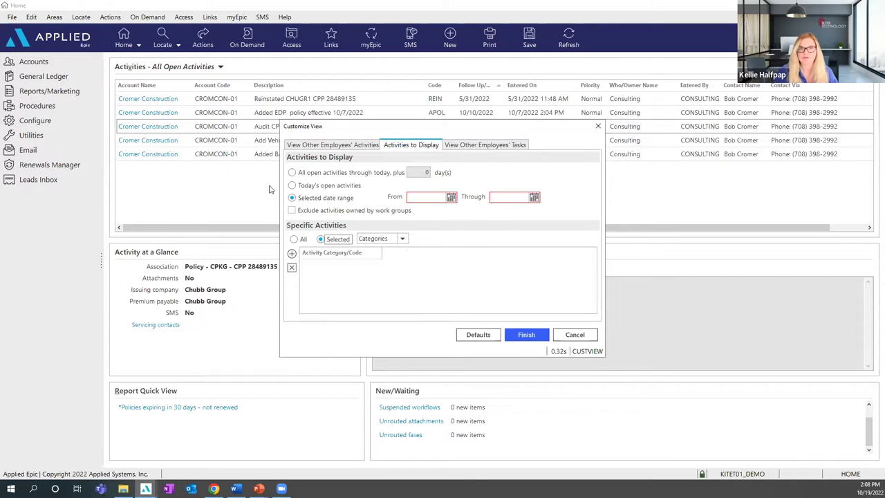
left_click(285, 172)
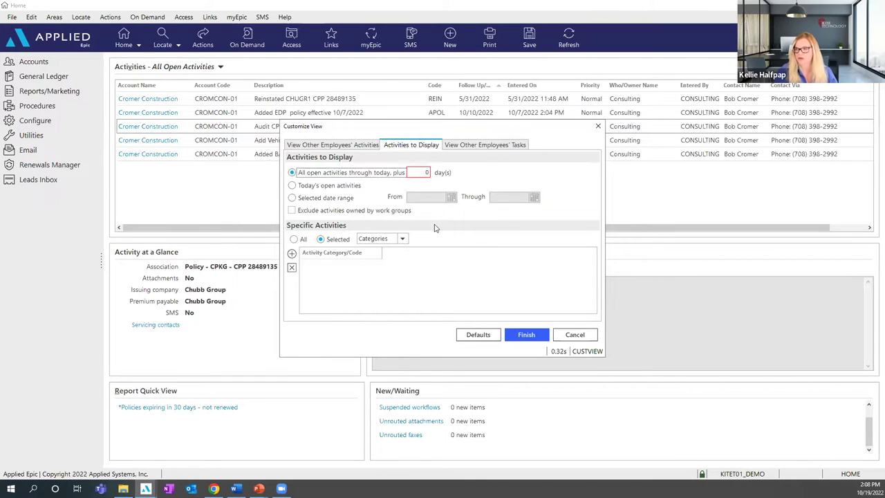
left_click(571, 335)
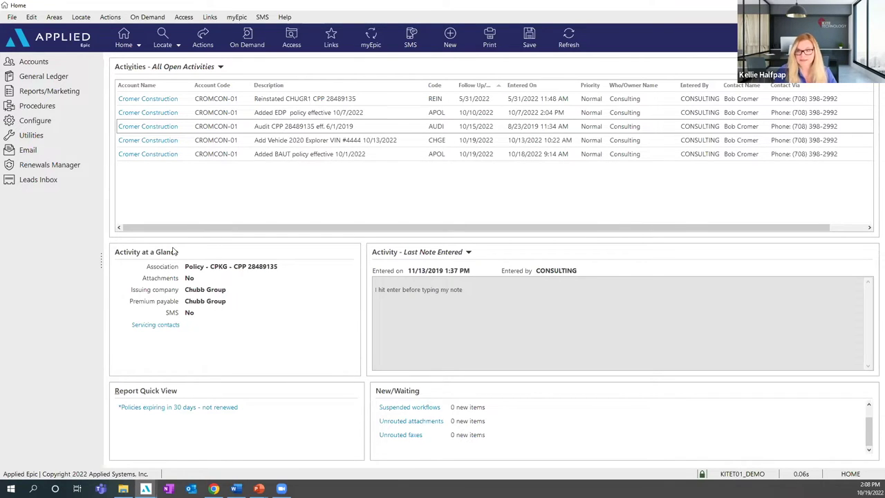
- View the details of the Added EDP policy and Audit CPP activities, and switch the activity pane to Tasks
left_click(262, 114)
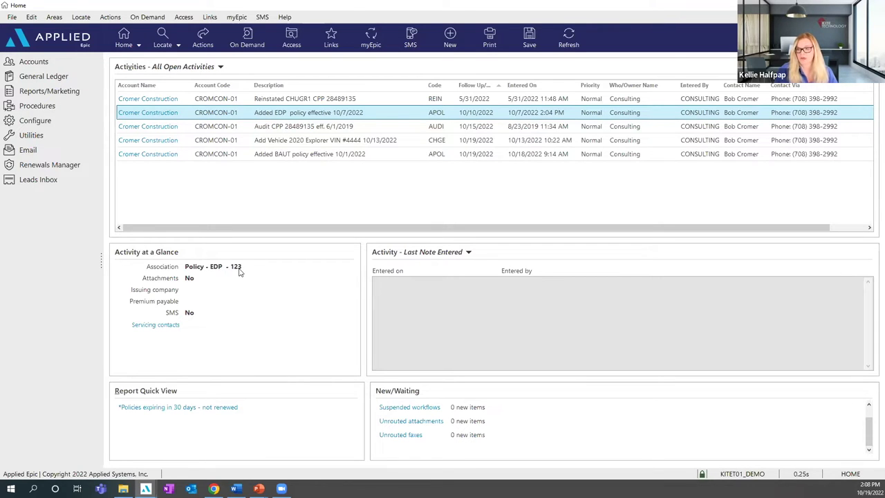
left_click(271, 127)
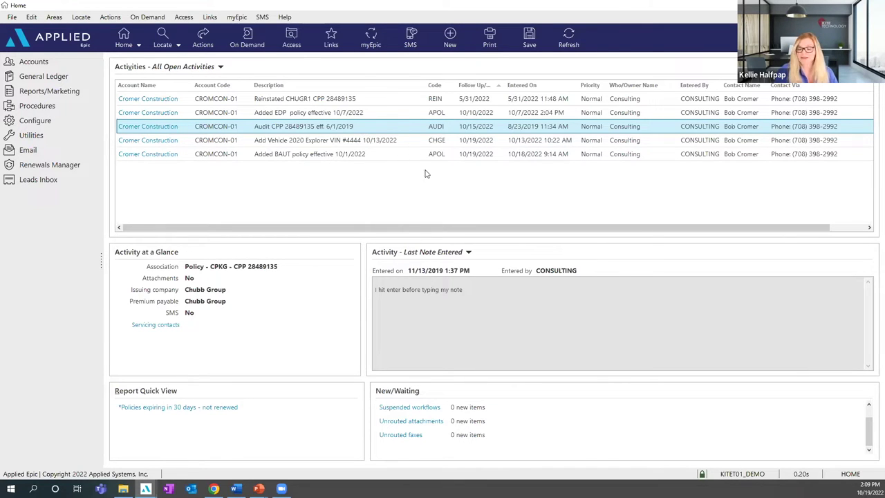
left_click(432, 255)
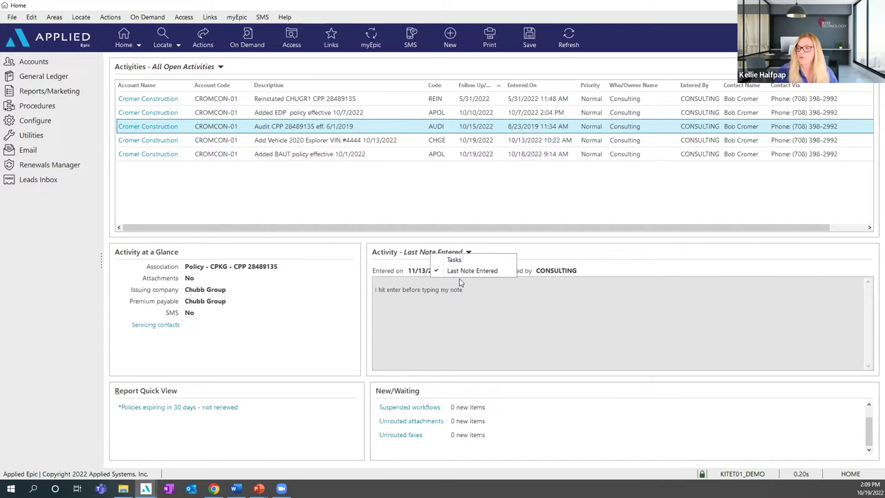
left_click(453, 260)
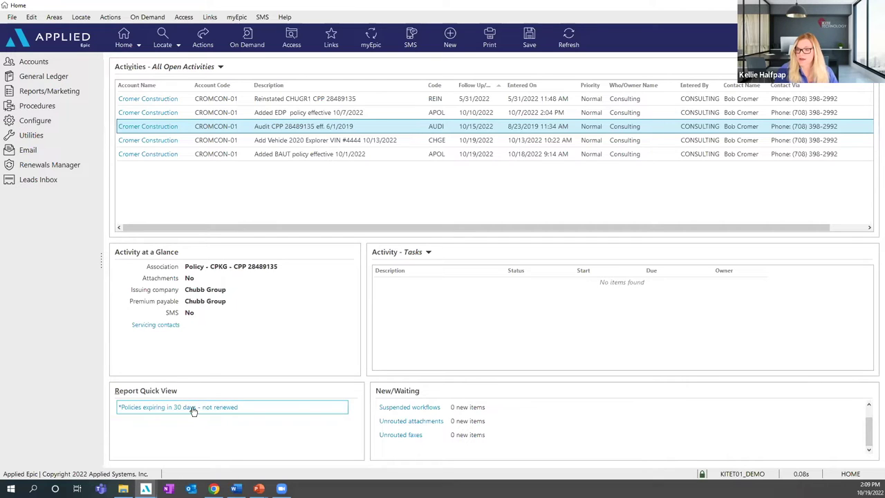
left_click(140, 411)
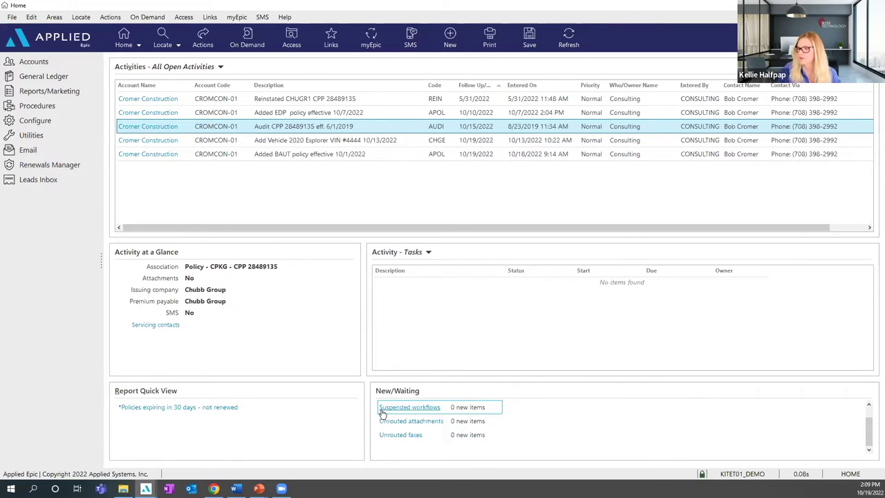
- Widen the New/Waiting section slightly and open its Unrouted attachments
left_click_drag(366, 410, 348, 411)
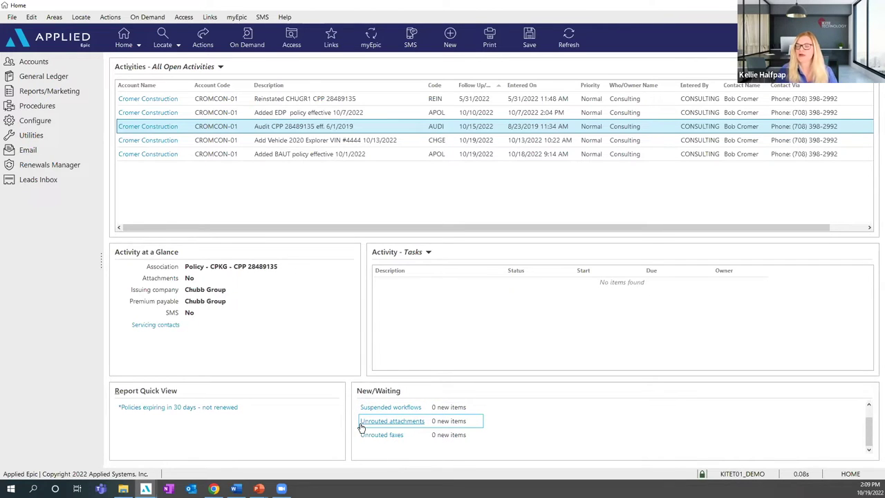
scroll(387, 423, "up", 1)
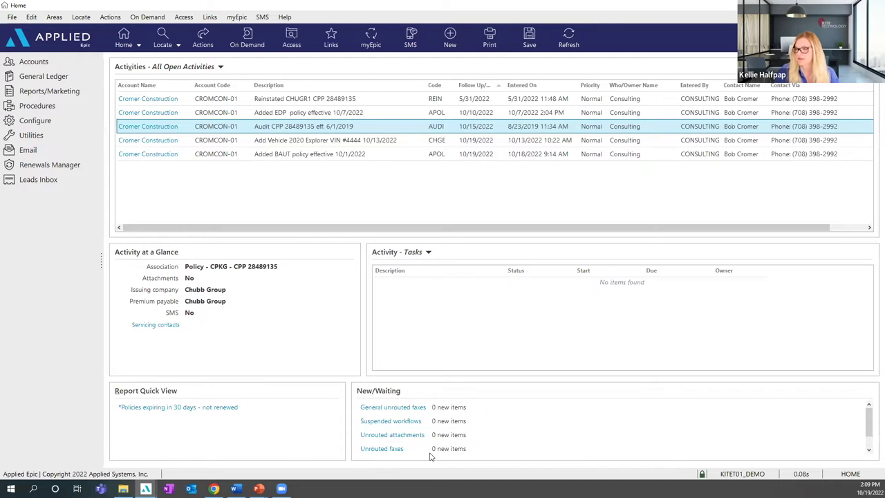
scroll(390, 424, "down", 1)
left_click(392, 423)
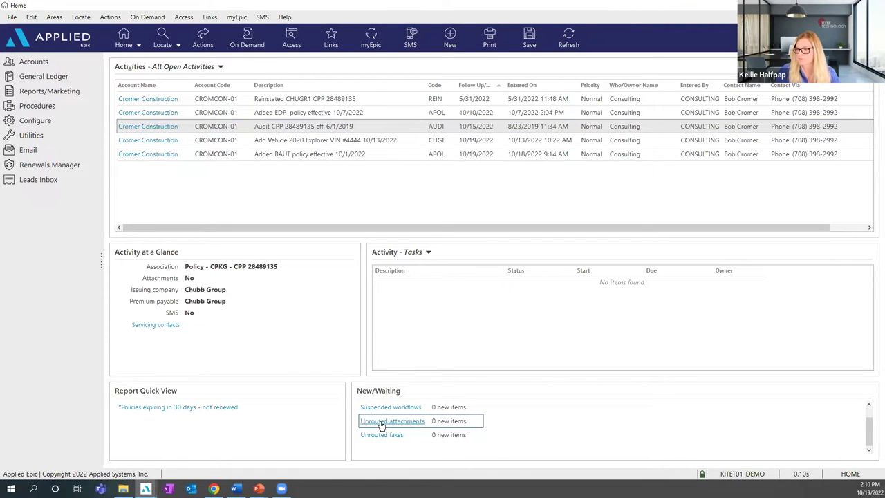
mouse_move(145, 488)
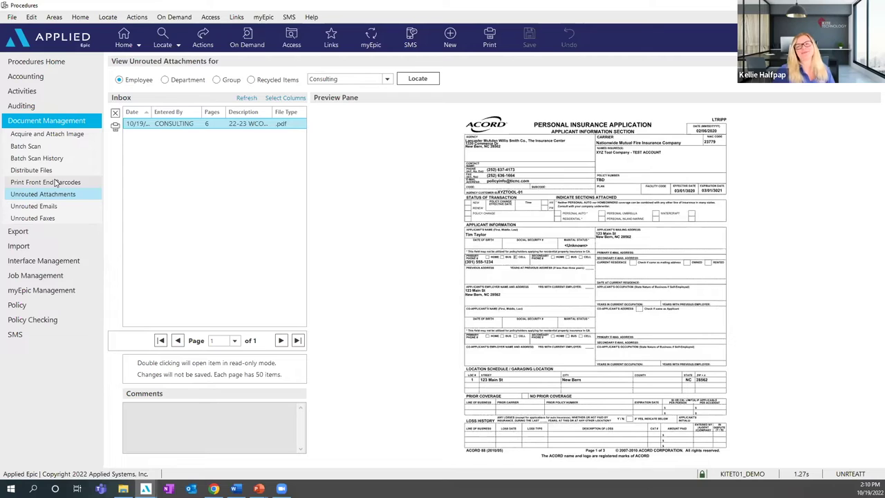
- Open and cancel the Attach Image form for the unrouted 22-23 WCOM Policy PDF, and view the other available actions
right_click(163, 129)
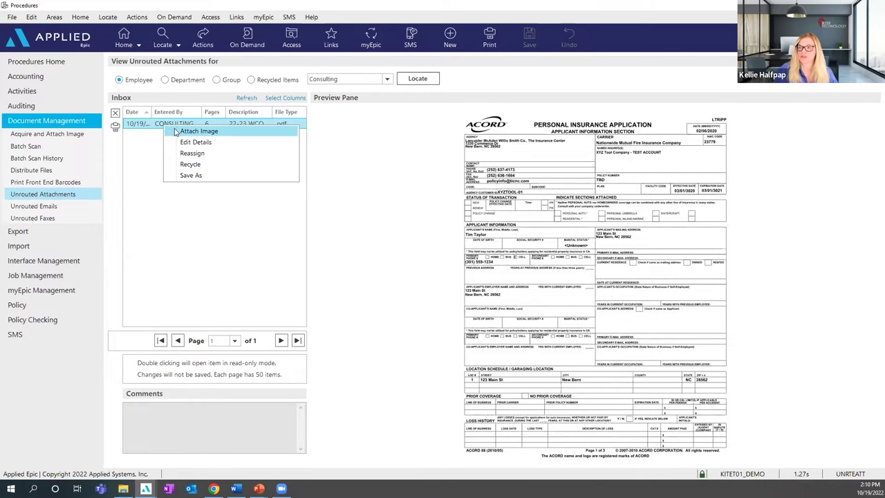
left_click(181, 131)
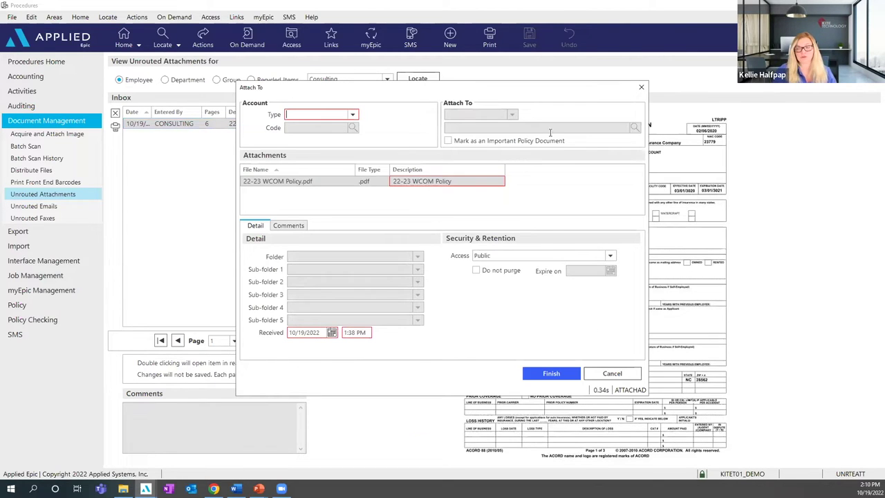
left_click(612, 374)
right_click(192, 124)
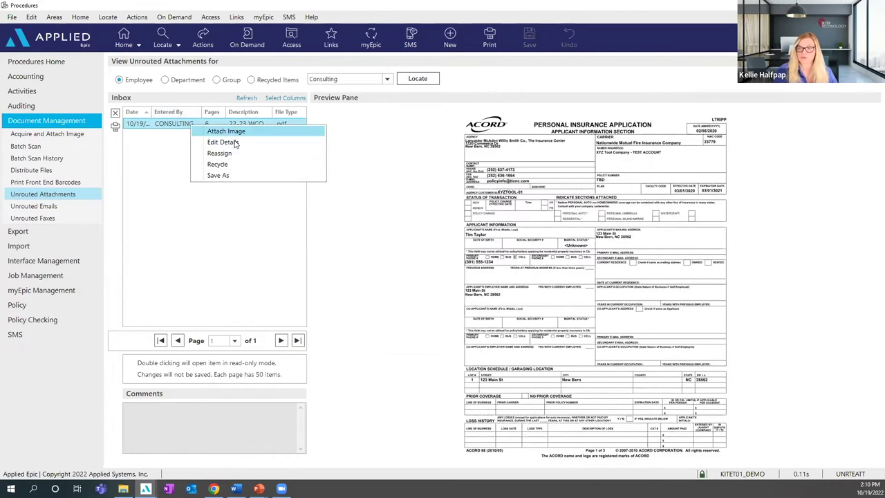
left_click(171, 186)
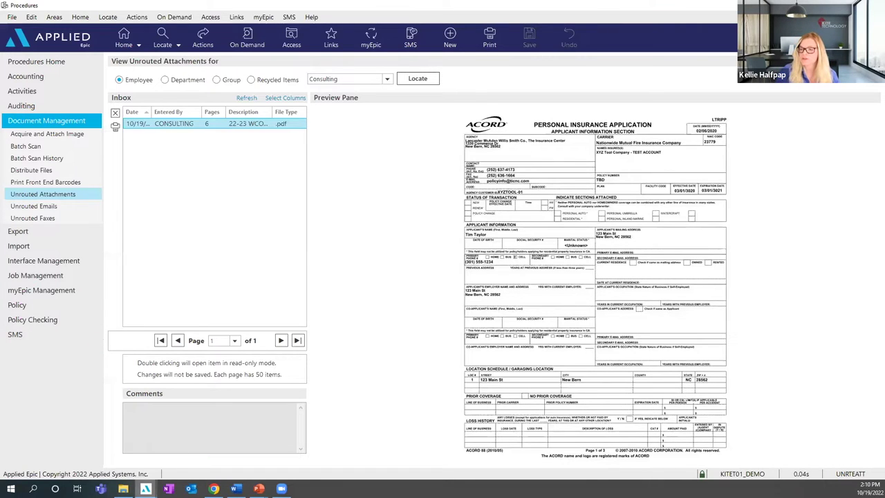
- Switch to the Configure window and open the Customize Homebase user options
mouse_move(145, 488)
left_click(233, 458)
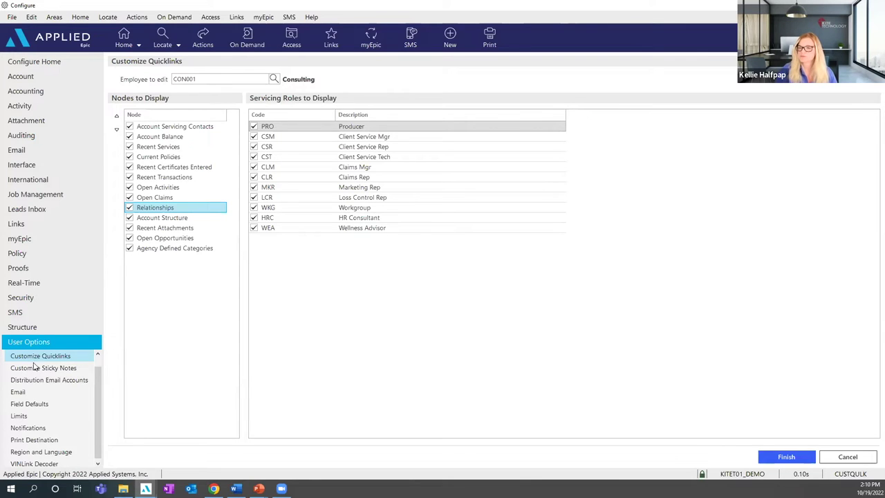
scroll(33, 359, "up", 1)
left_click(36, 357)
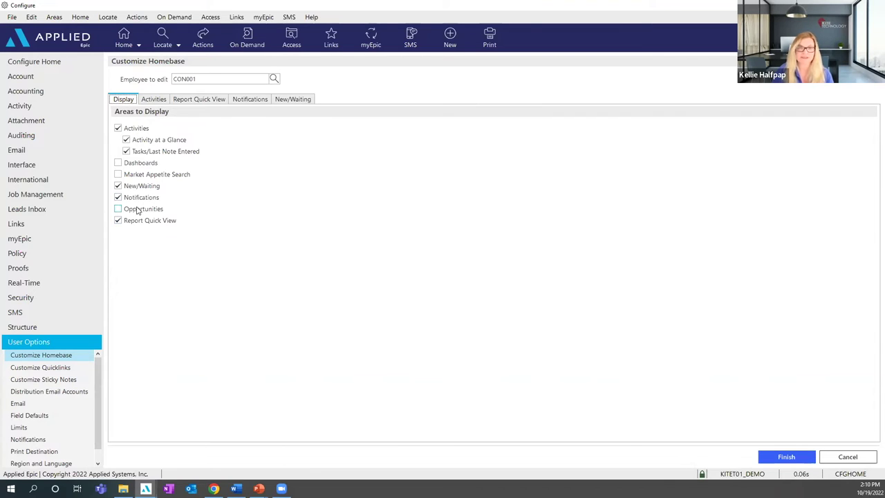
- Examine the Homebase settings for Activities, Report Quick View, Notifications and New/Waiting
left_click(160, 101)
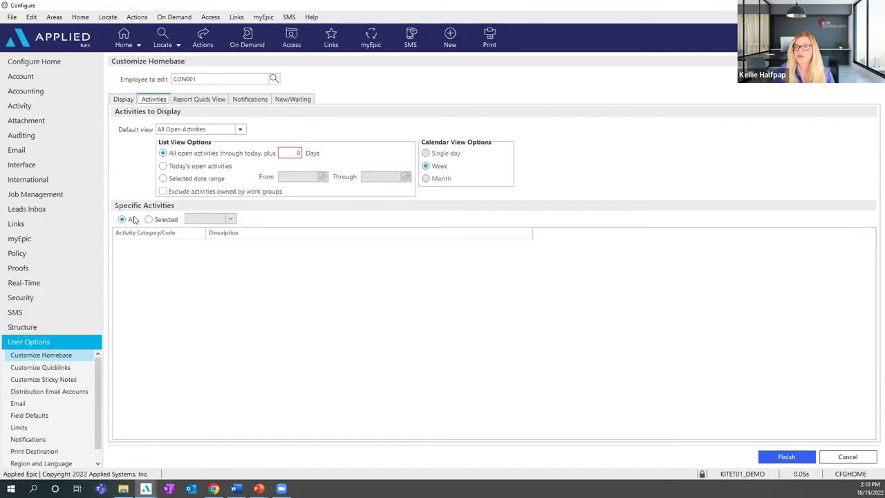
left_click(200, 101)
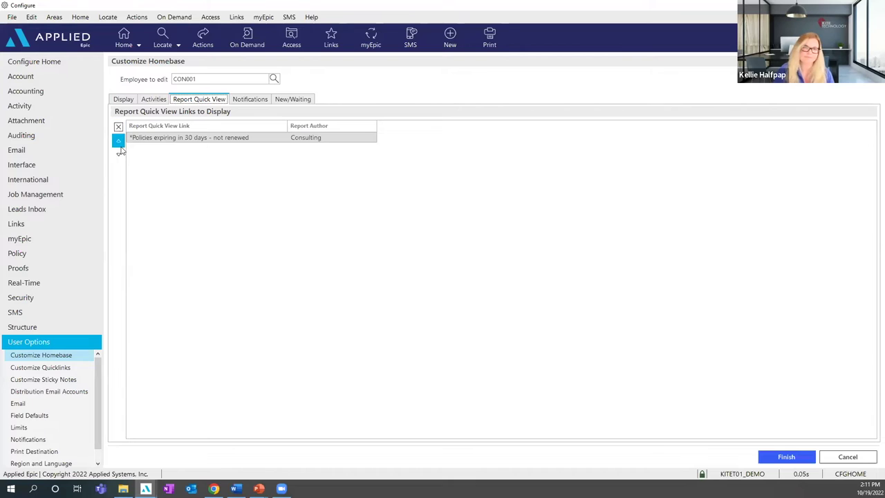
left_click(247, 101)
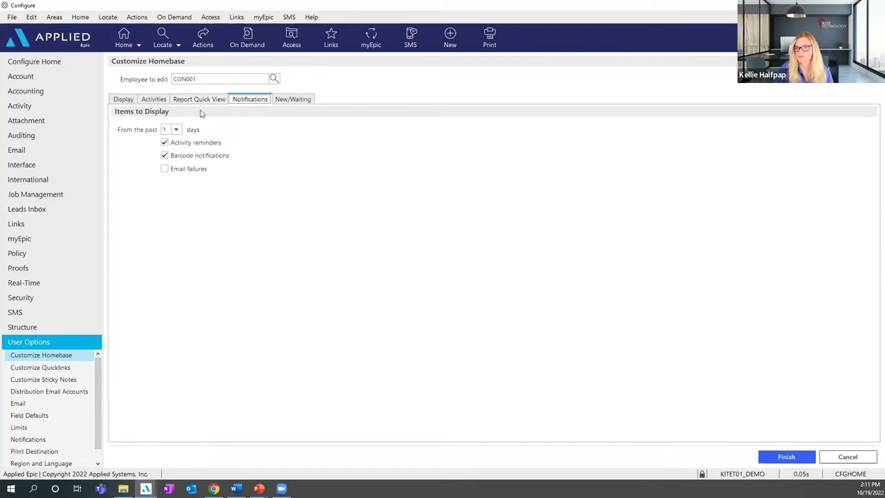
left_click(295, 102)
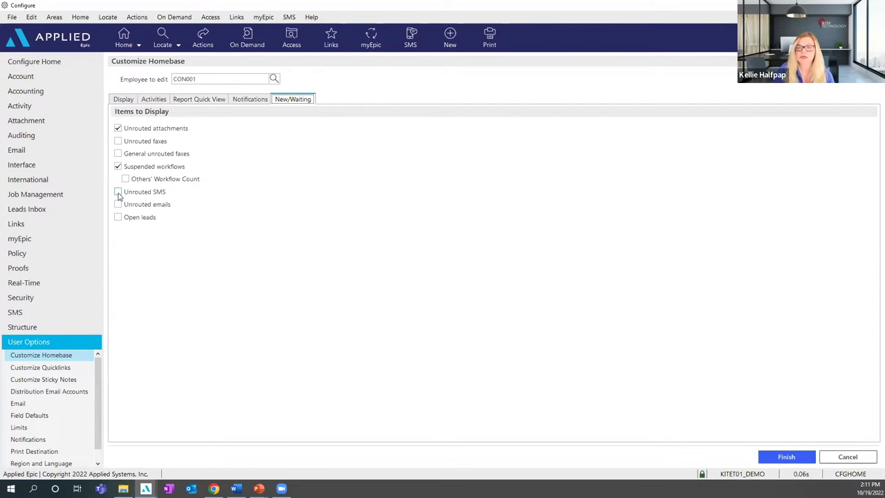
- Try enabling Unrouted faxes and Unrouted SMS as New/Waiting items, and clear both options again
left_click(118, 142)
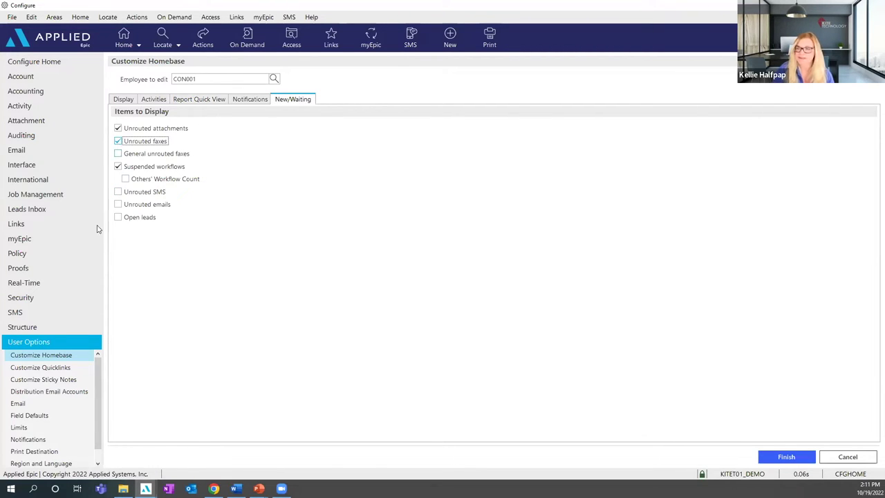
left_click(118, 192)
left_click(118, 141)
left_click(118, 192)
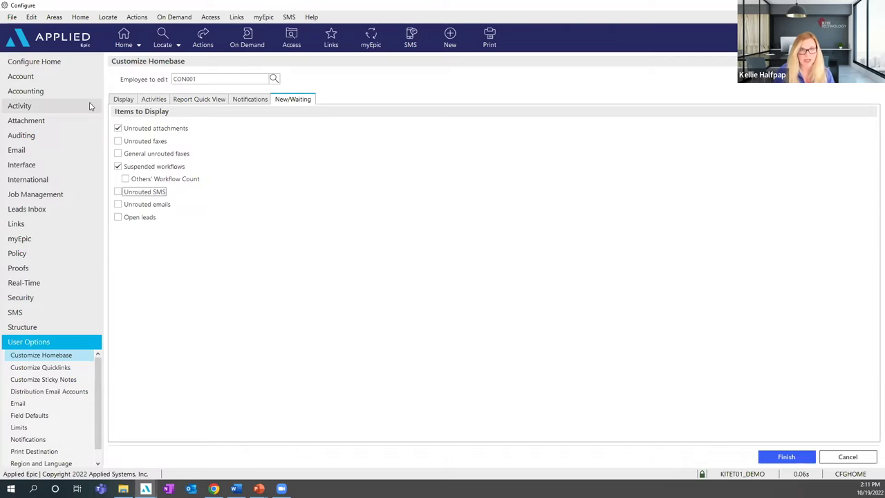
- Open the Client Add Workflow in the user Field Defaults and try the Business format with Commercial as type of business
left_click(54, 415)
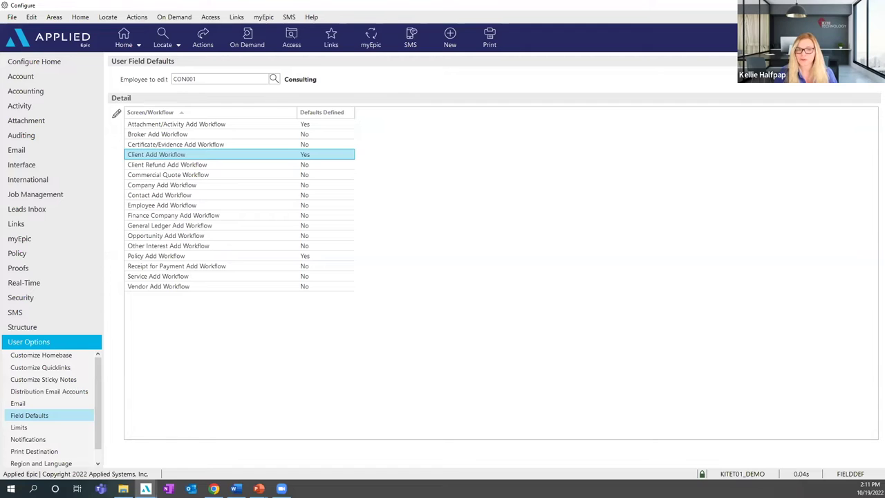
double_click(167, 155)
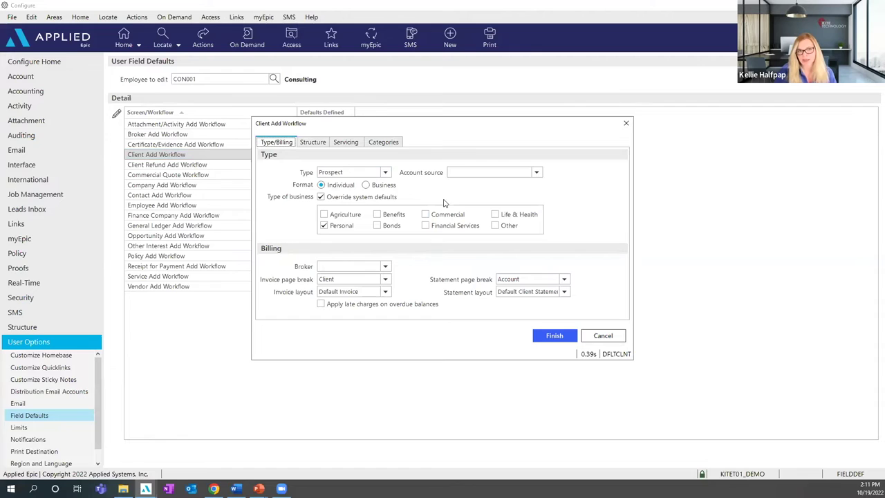
left_click(367, 185)
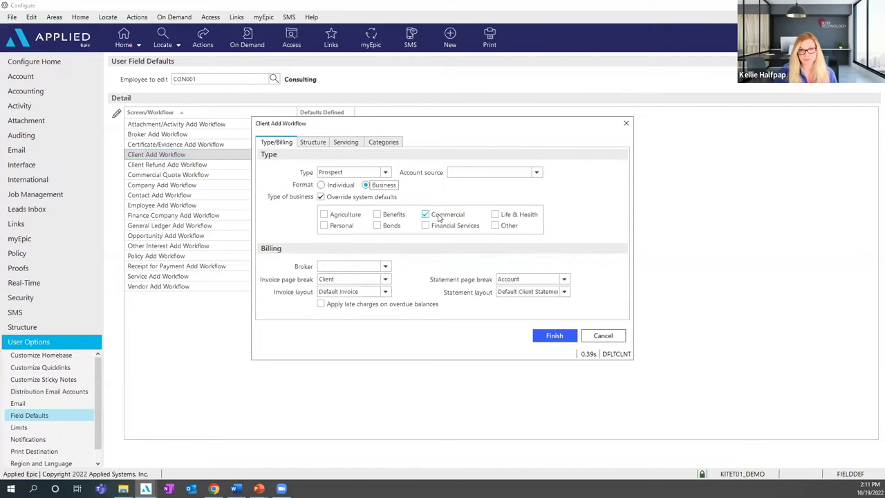
- Review the Structure and Servicing defaults of the Client Add Workflow, and cancel the form, discarding the changes
left_click(312, 142)
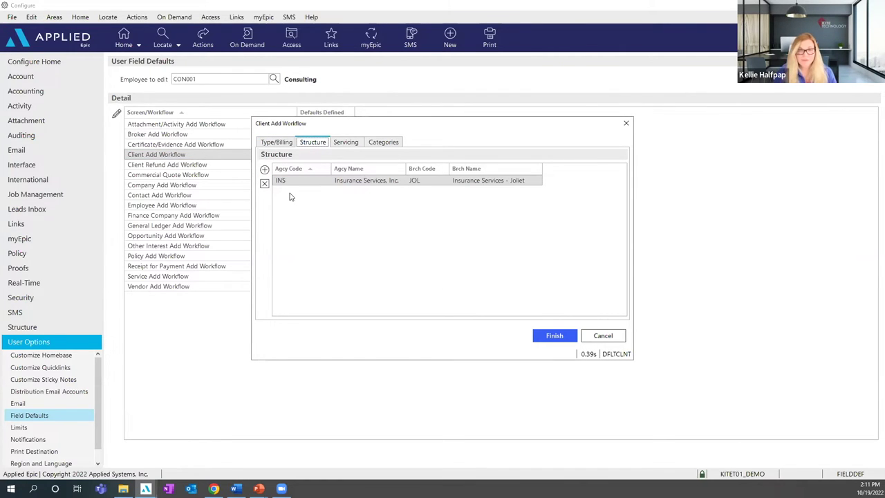
left_click(347, 143)
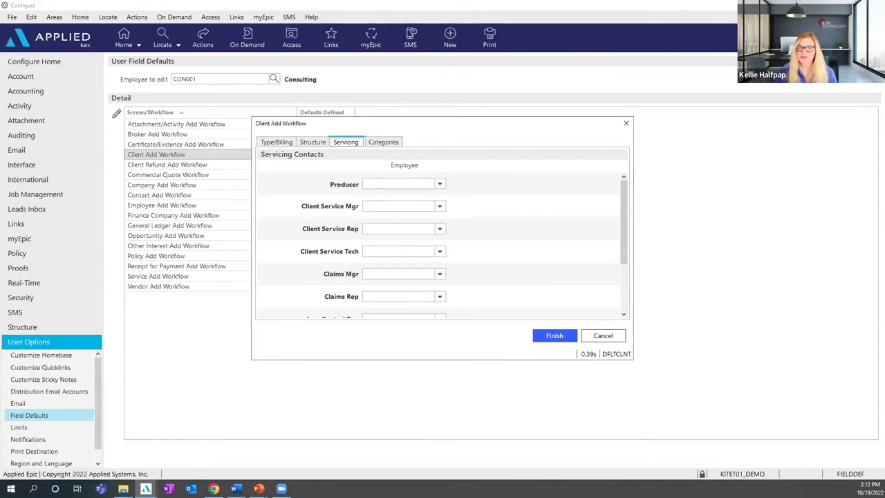
left_click(611, 335)
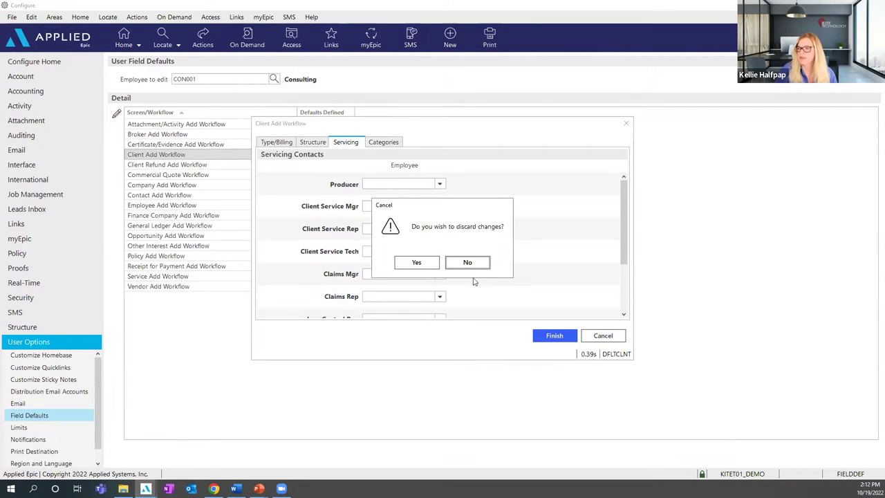
left_click(431, 262)
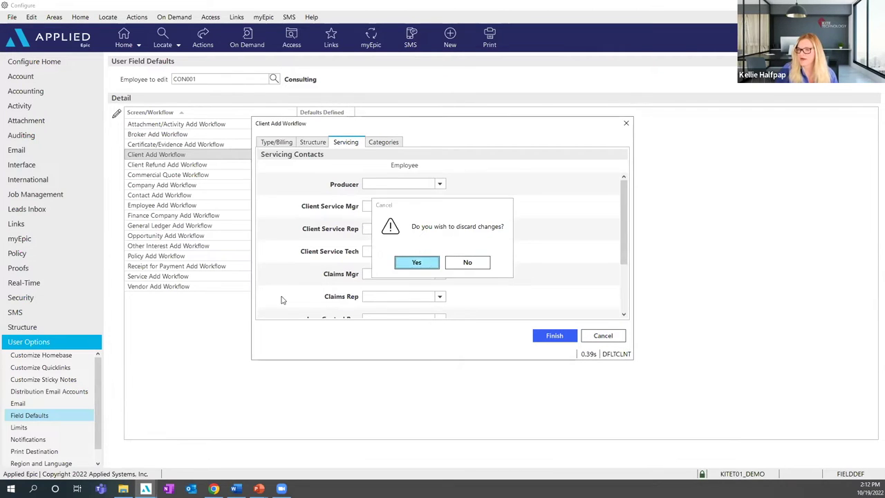
- Open the Customize Quicklinks user options, and switch to the Account Locate window to view, collapse and reopen the Quicklinks pane
left_click(33, 368)
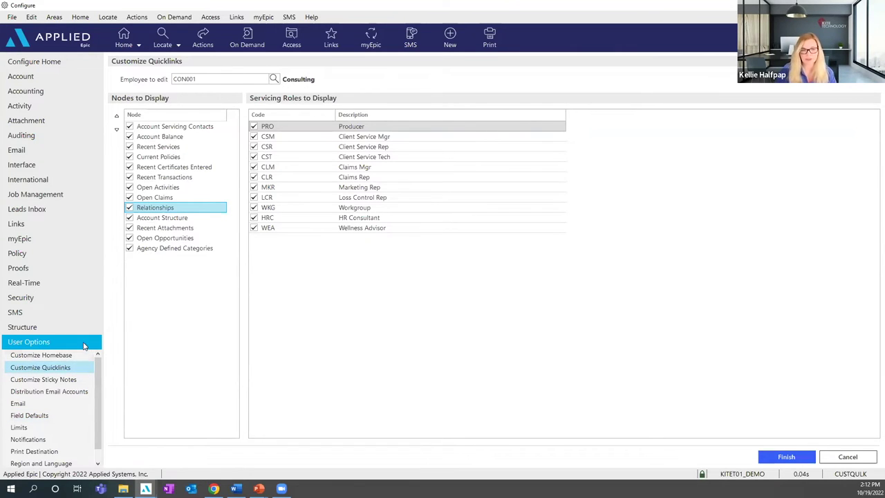
mouse_move(145, 488)
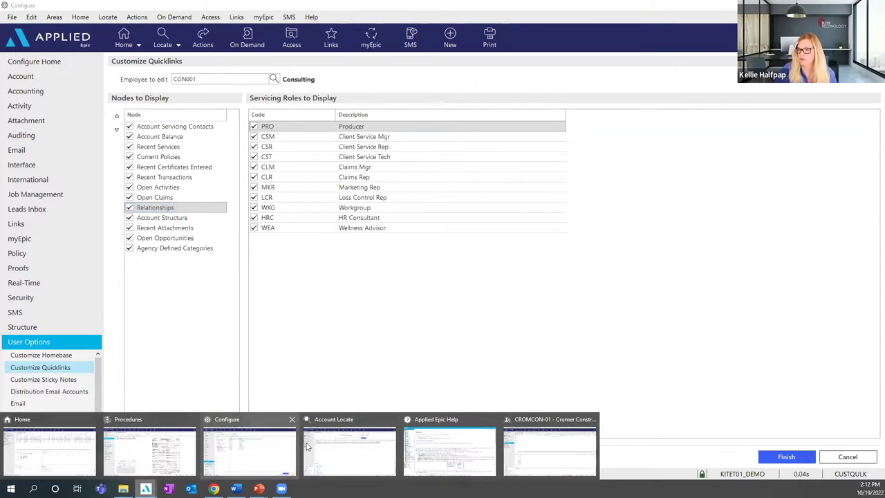
left_click(346, 456)
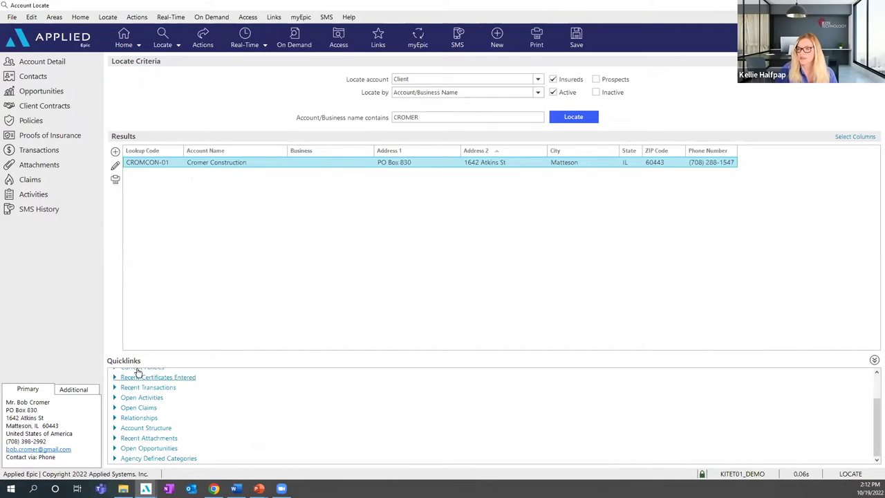
scroll(137, 383, "up", 2)
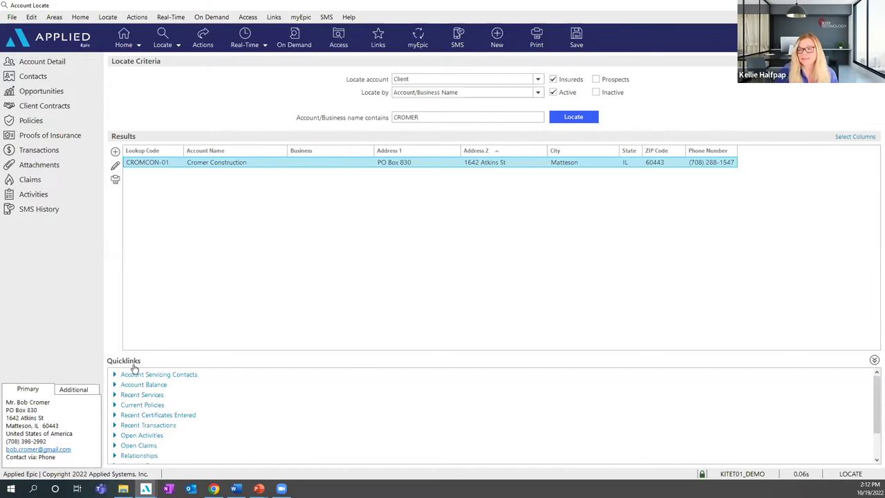
left_click(874, 360)
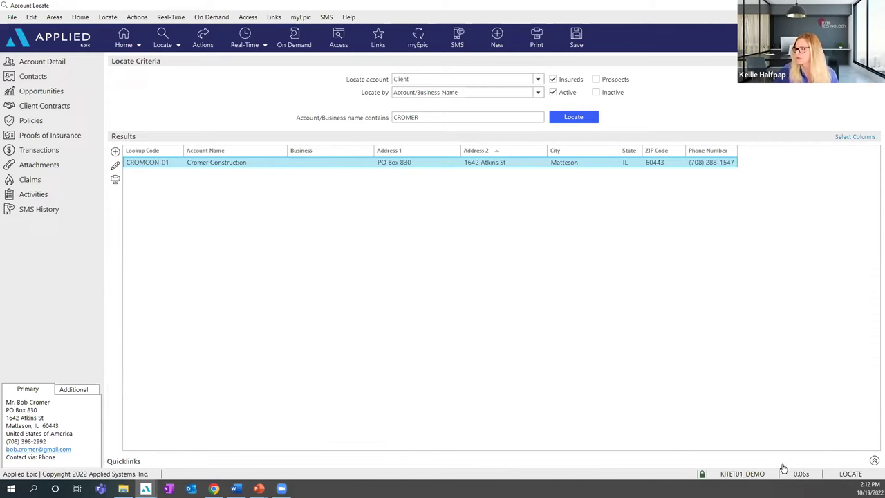
left_click(874, 460)
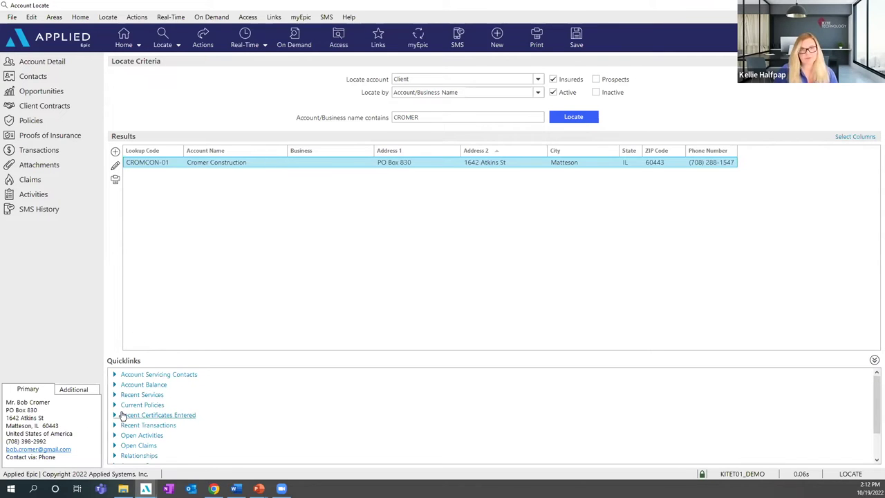
- View the Account Servicing Contacts and Current Policies quicklinks for Cromer Construction, collapsing each one again
left_click(115, 375)
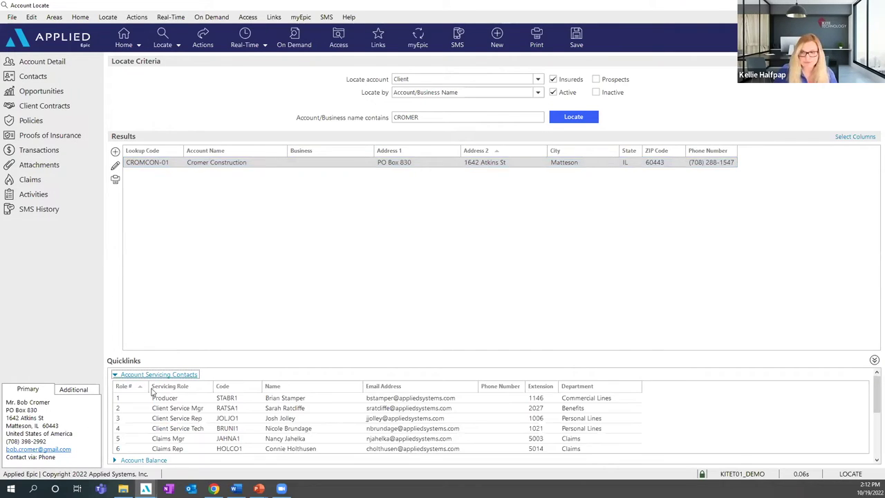
left_click(116, 375)
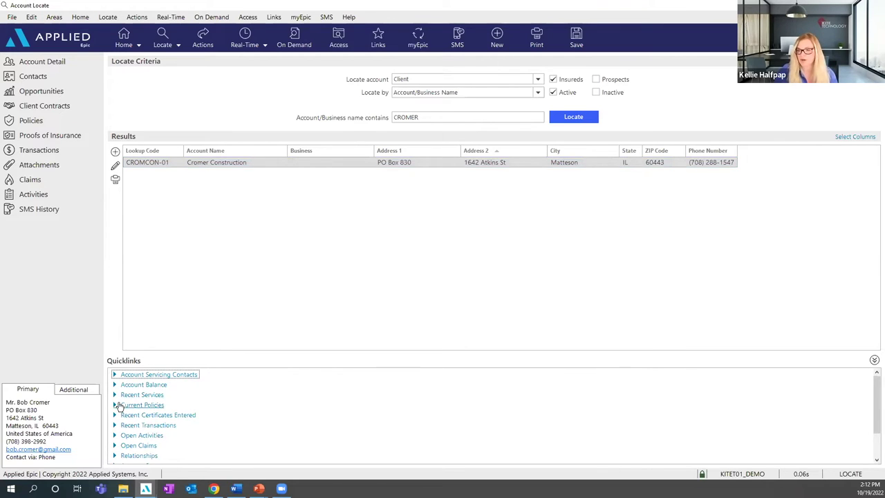
left_click(118, 405)
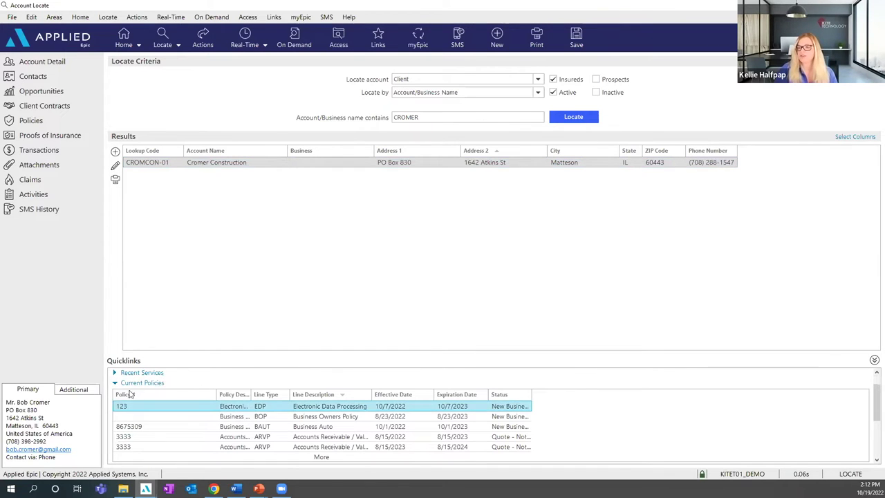
left_click(128, 383)
scroll(187, 401, "down", 2)
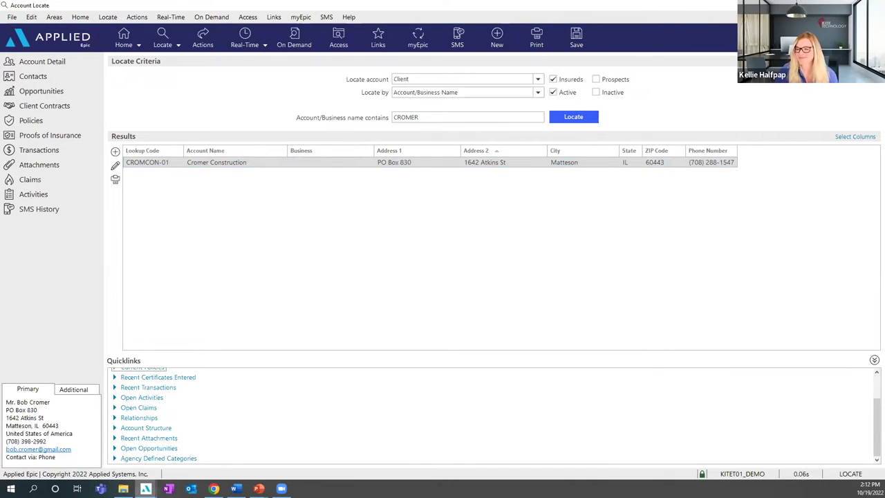
- Switch back to the Configure window and clear Relationships from the Quicklinks nodes to display
mouse_move(145, 488)
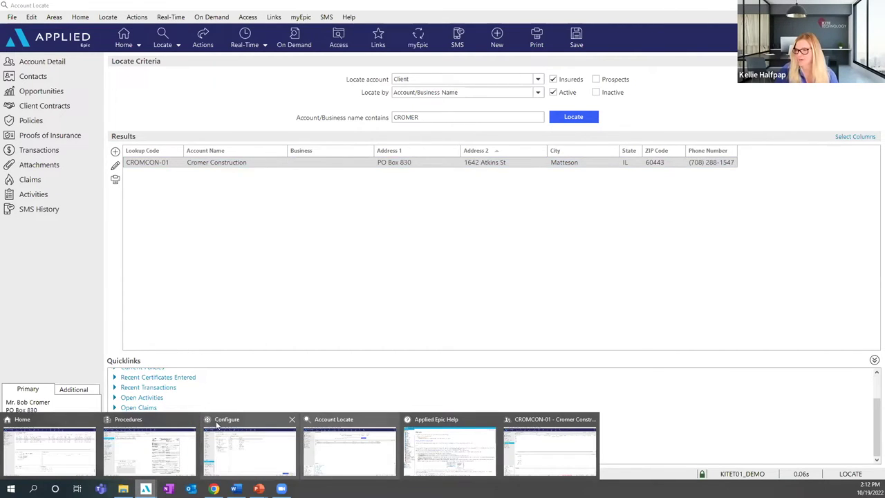
left_click(256, 442)
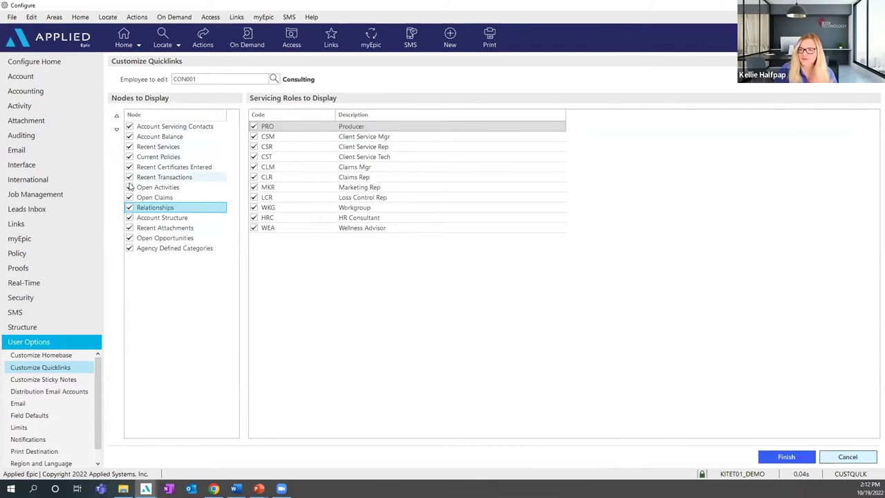
left_click(129, 209)
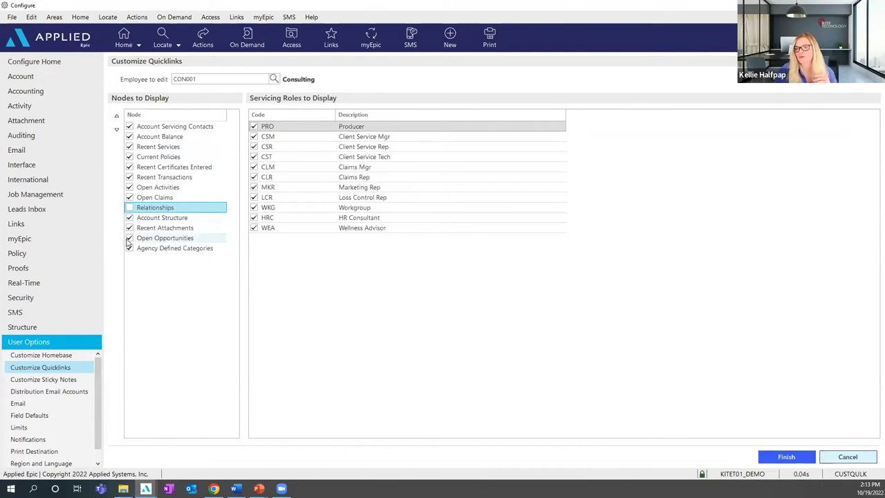
left_click(129, 239)
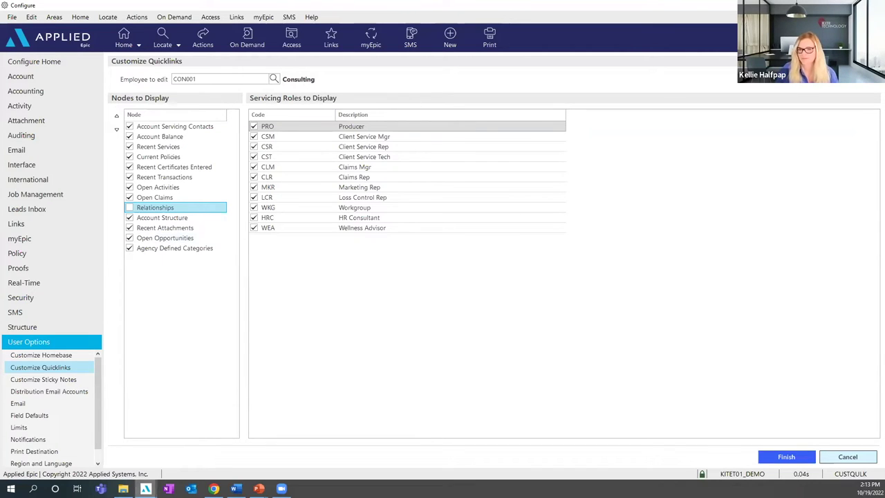
- Switch to the Cromer Construction account window and set the Attachments view to Last 6 Months
mouse_move(145, 489)
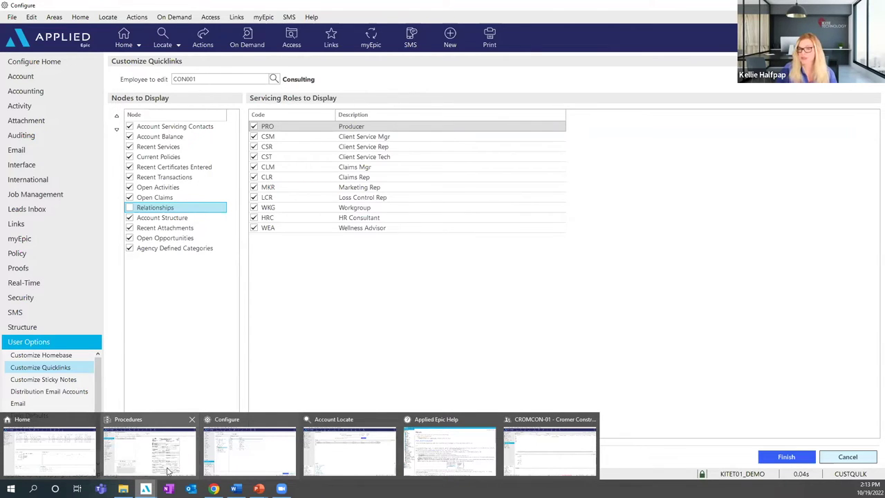
left_click(530, 423)
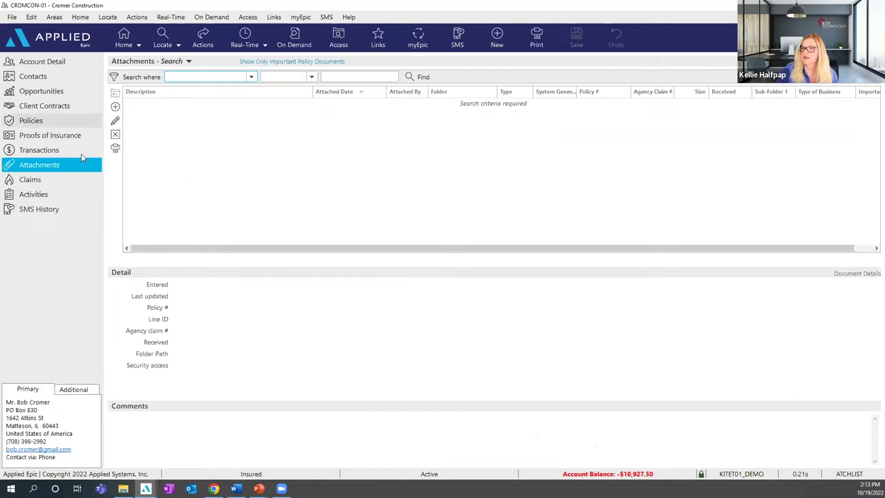
left_click(167, 63)
left_click(190, 121)
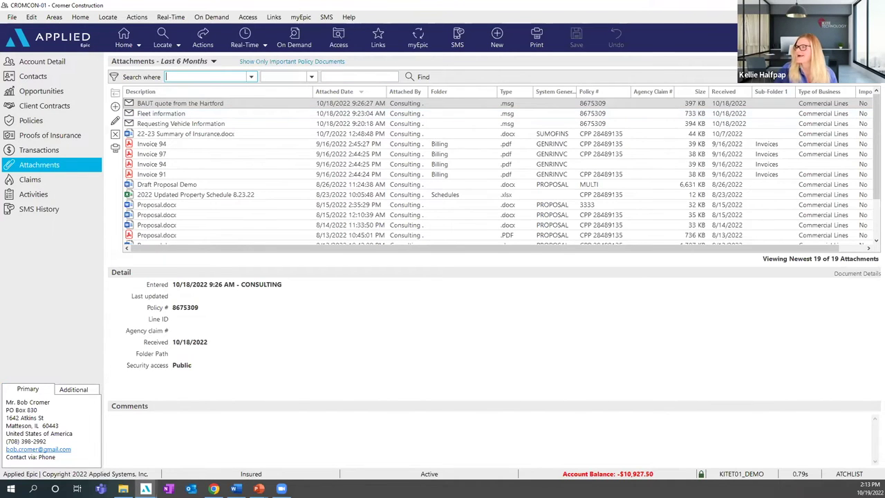
- Review the Select Columns options for the account's Attachments list and its Policies list, leaving the columns as they are
left_click(115, 91)
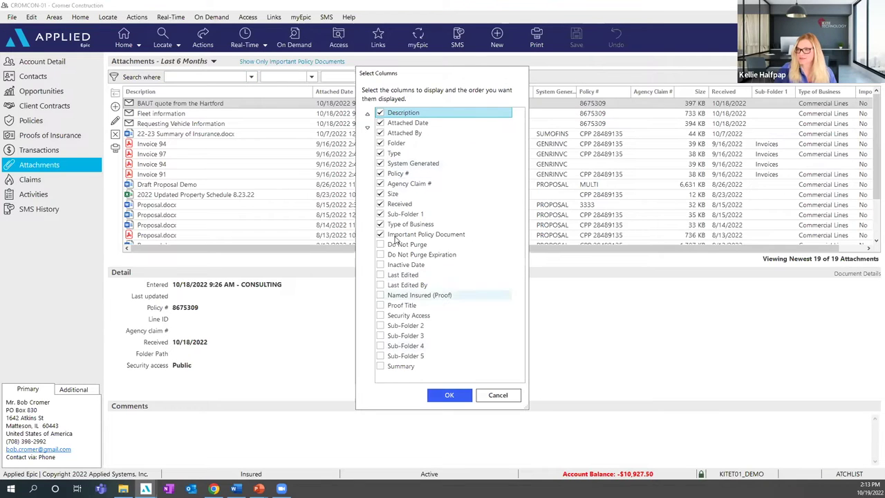
left_click(448, 395)
left_click(31, 120)
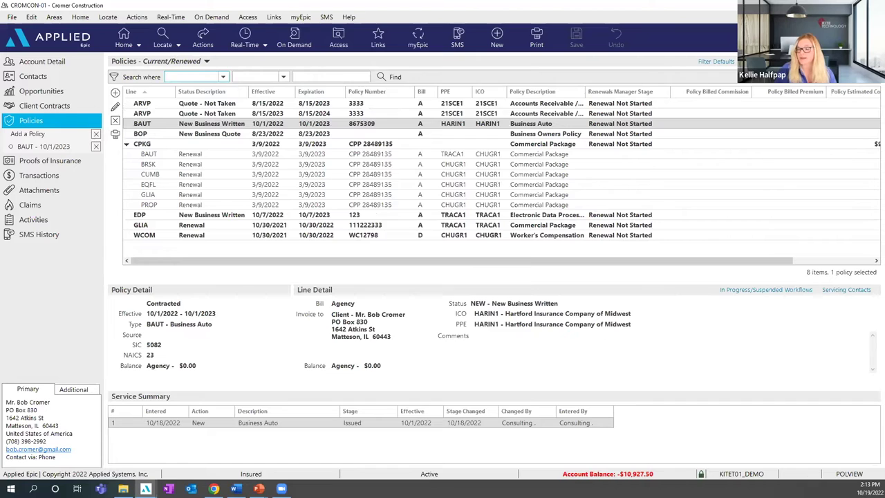
left_click(125, 91)
left_click(497, 406)
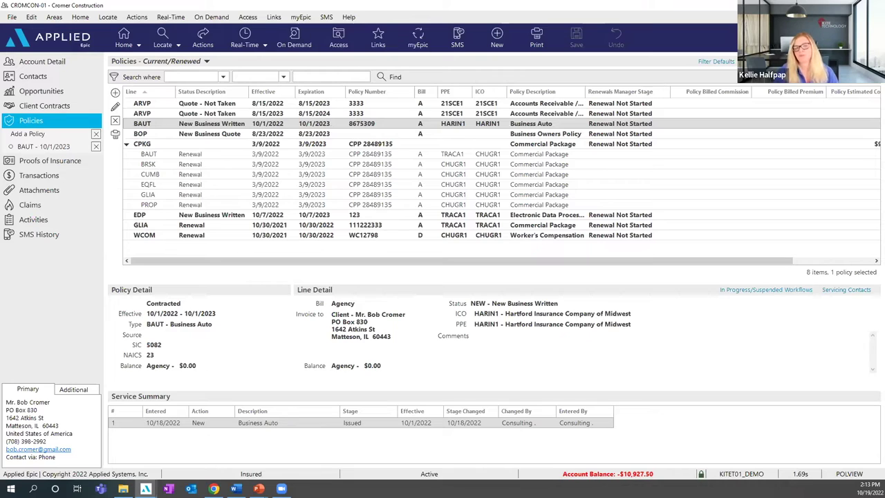
- Try setting the current Attachments and Transactions filters as client defaults, overriding existing client filters in Transactions, and cancel both
left_click(38, 192)
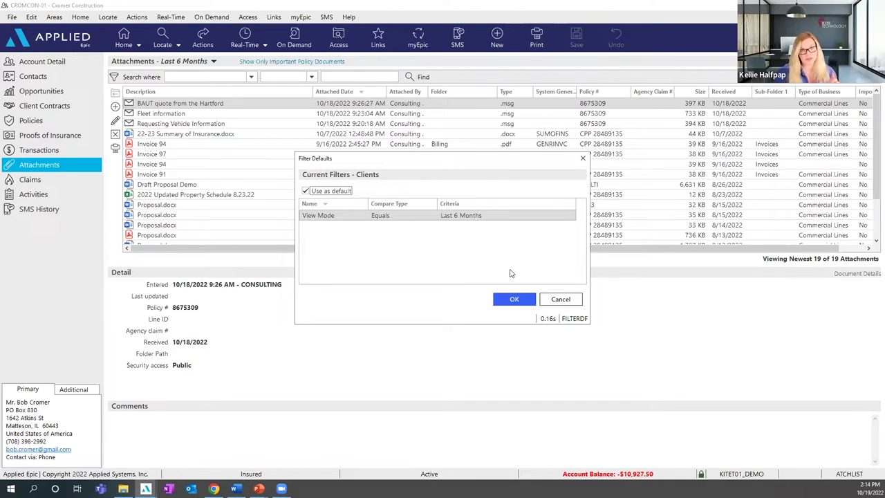
left_click(561, 299)
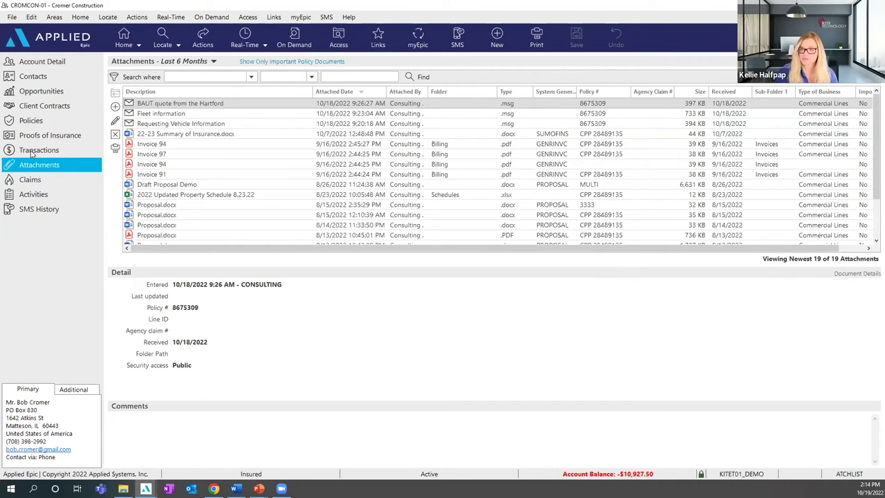
left_click(35, 150)
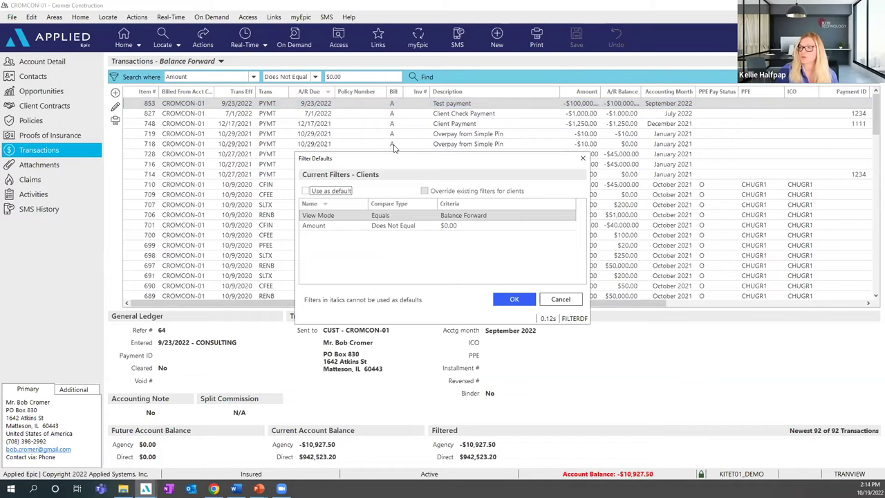
left_click(339, 191)
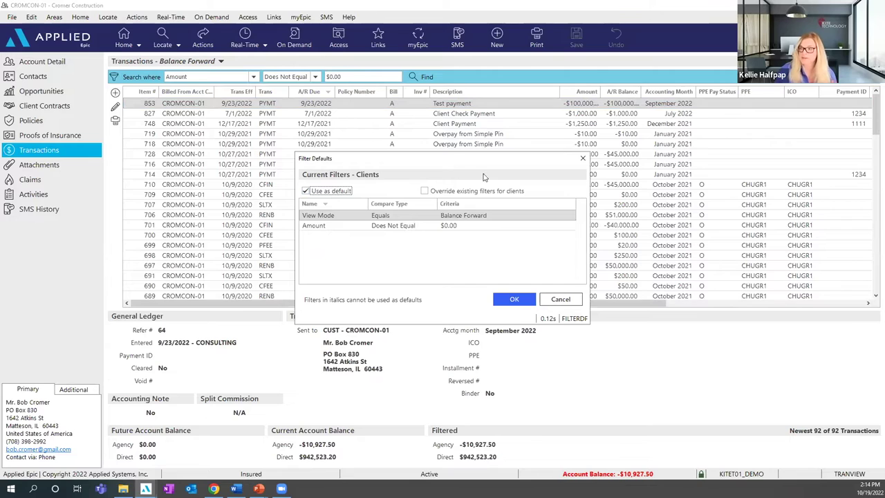
left_click(445, 195)
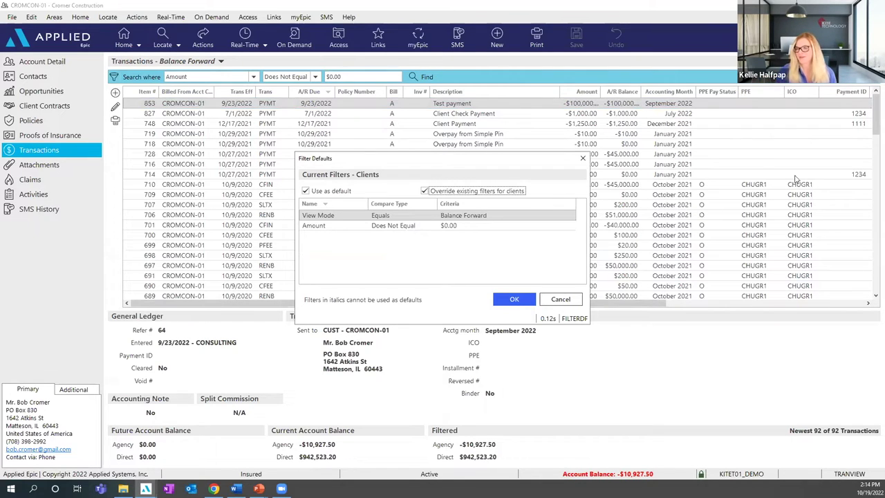
left_click(559, 301)
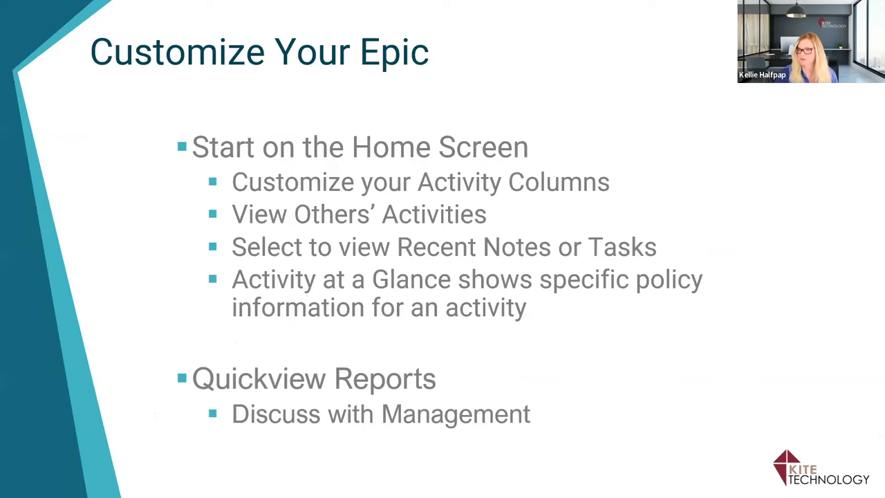
key("Right")
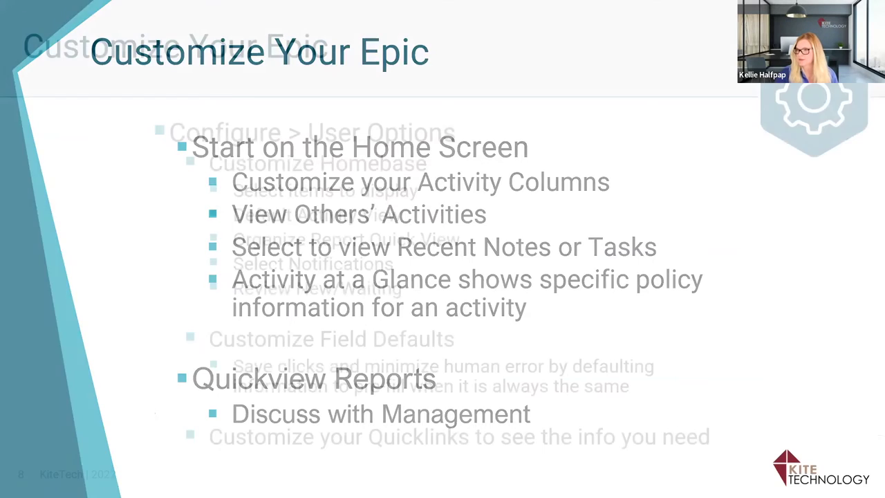
key("Right")
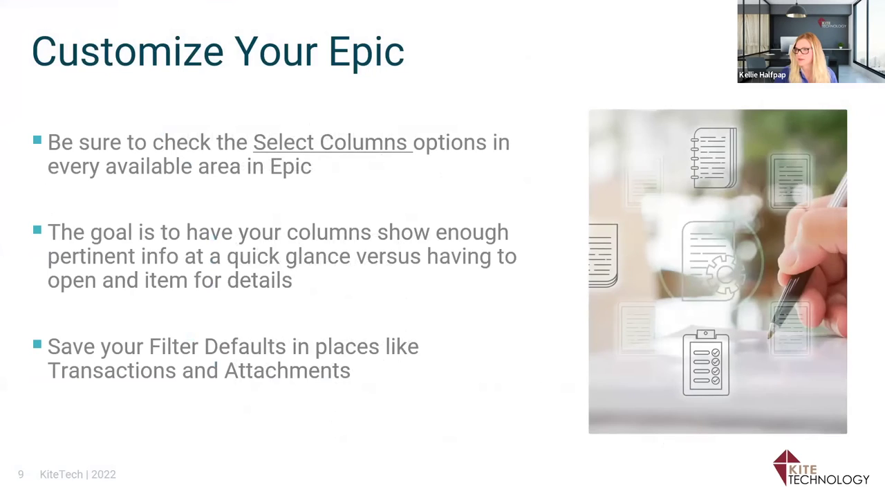
key("Right")
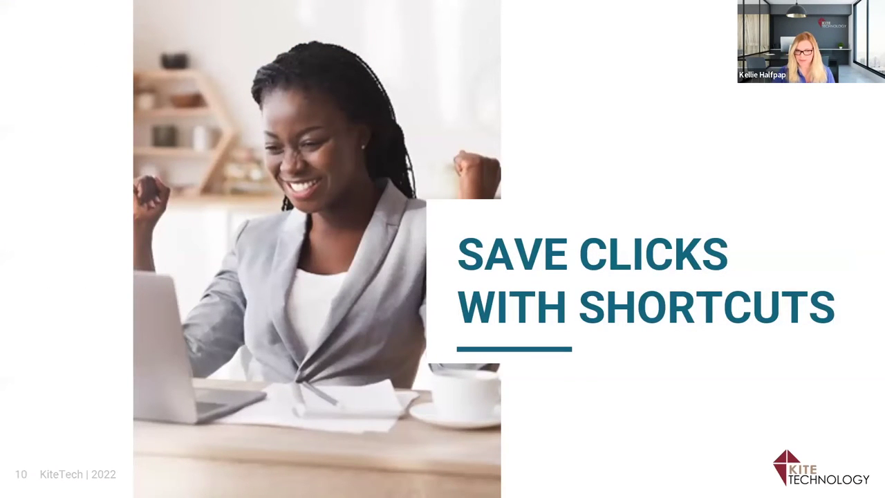
key("Right")
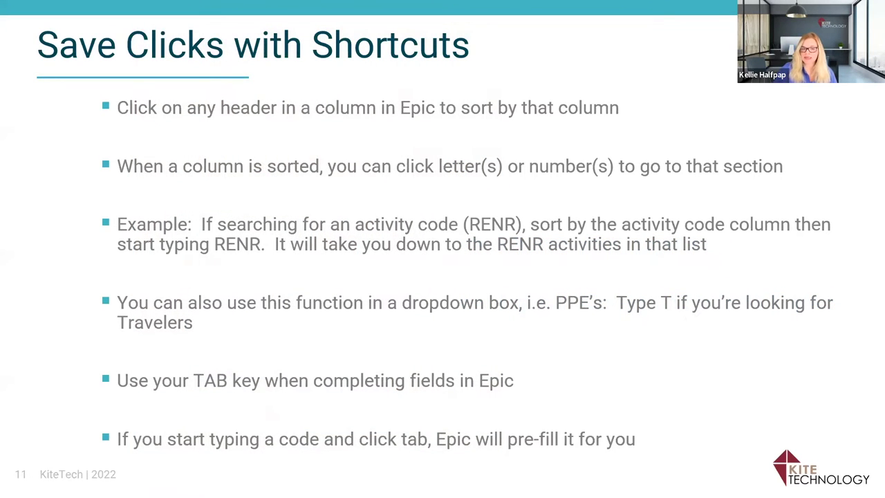
- Switch to the Cromer Construction account window, show All activities, sort them by Code and jump to the codes starting with B
key("alt+Tab")
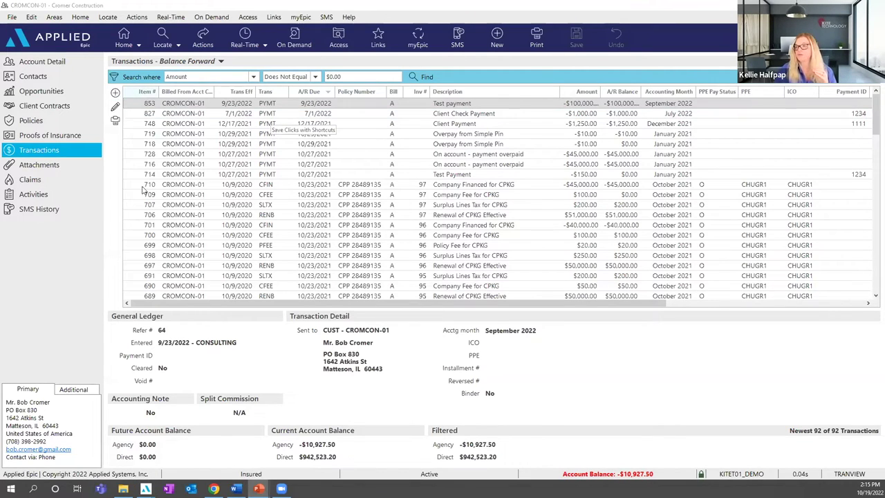
left_click(33, 194)
left_click(165, 61)
left_click(179, 71)
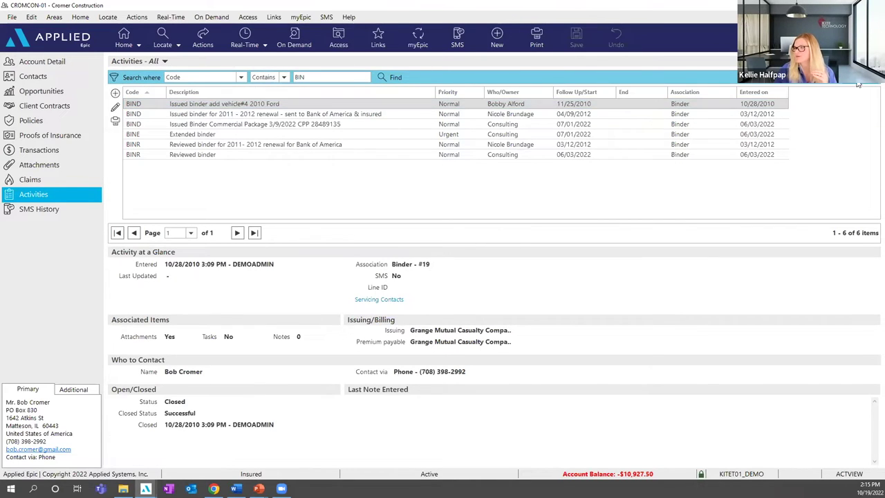
left_click(139, 93)
left_click(138, 94)
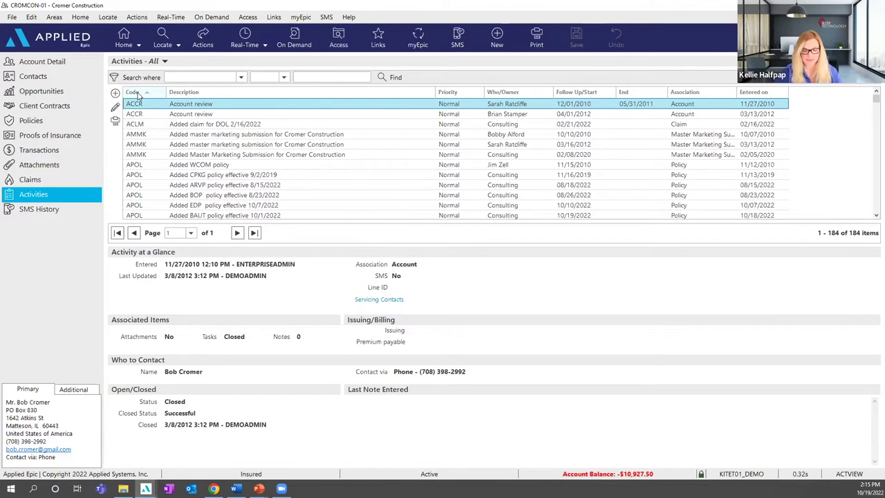
key("b")
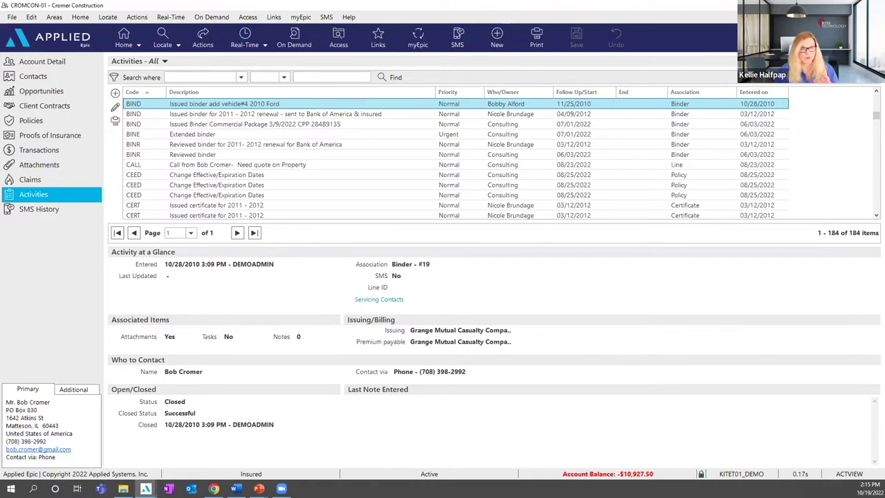
- Reopen the unfinished Commercial Umbrella entry in the account's Policies area and discard it
left_click(34, 121)
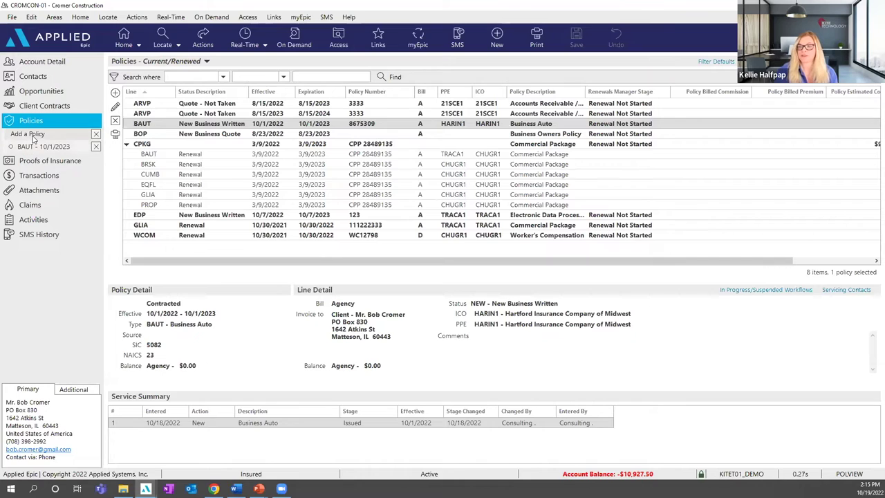
left_click(30, 135)
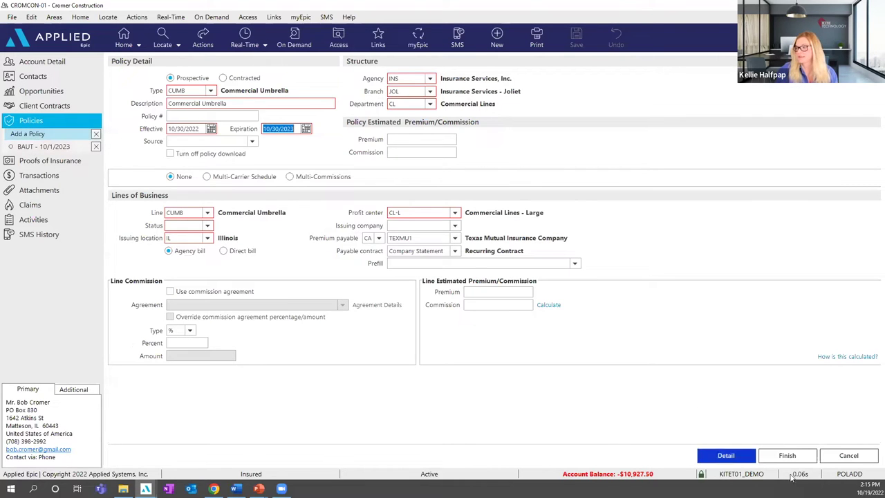
key("Escape")
left_click(413, 262)
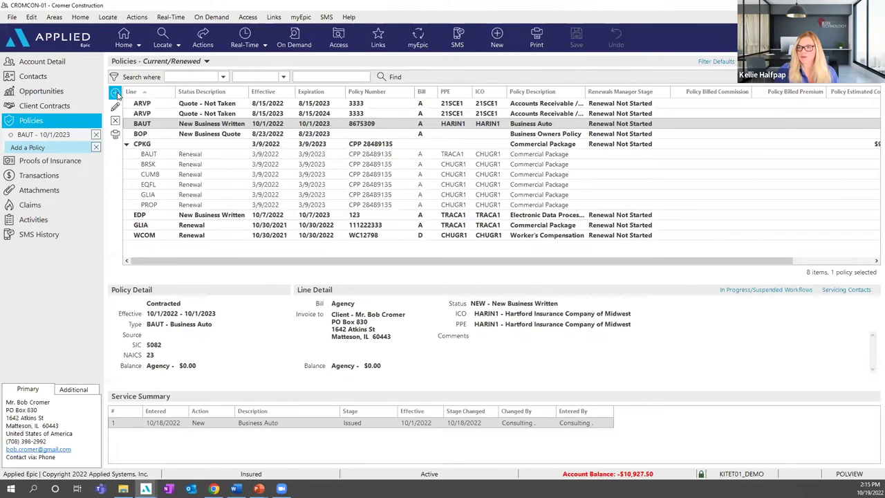
- Add a new policy of type CUMB (Commercial Umbrella) and set its premium payable company to TRACA1
left_click(116, 93)
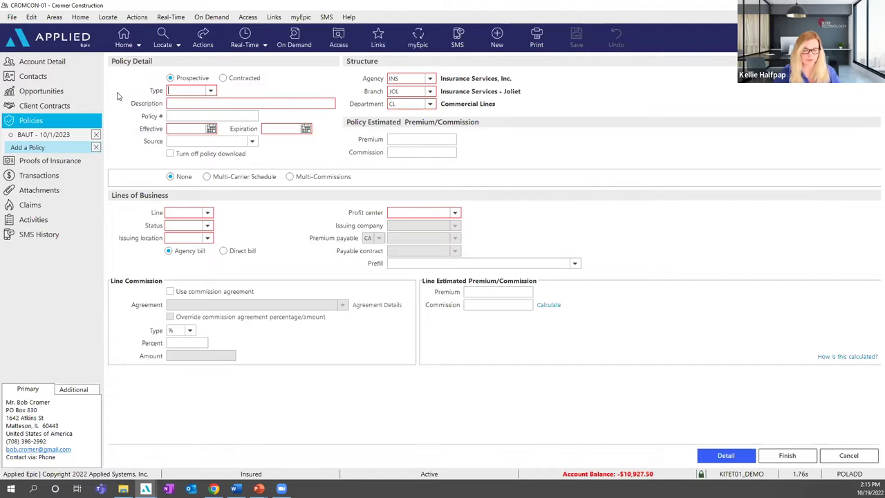
type("CL")
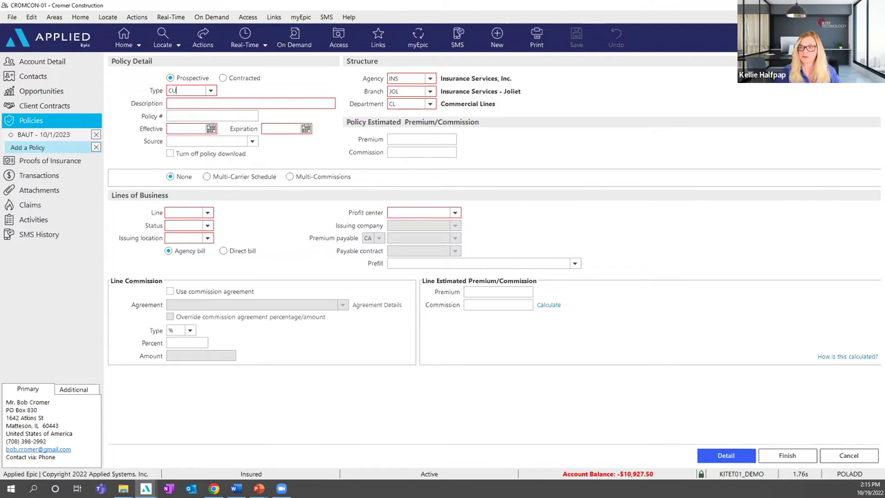
key("Tab")
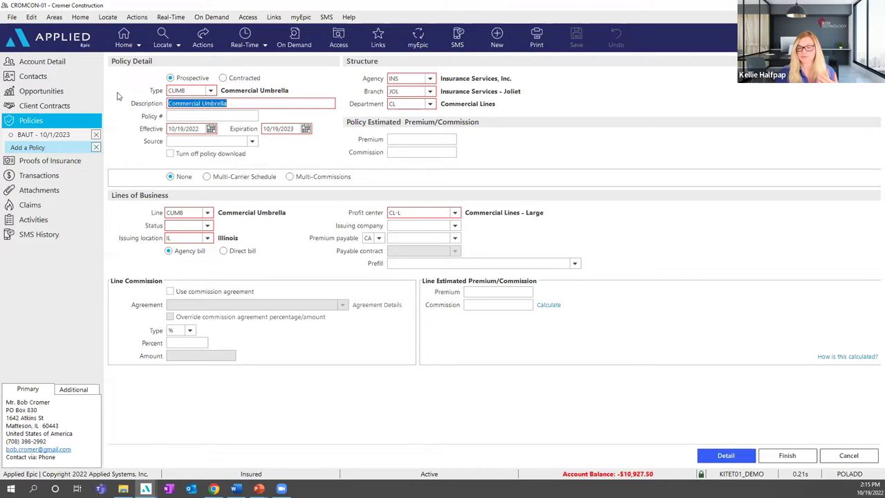
left_click(404, 237)
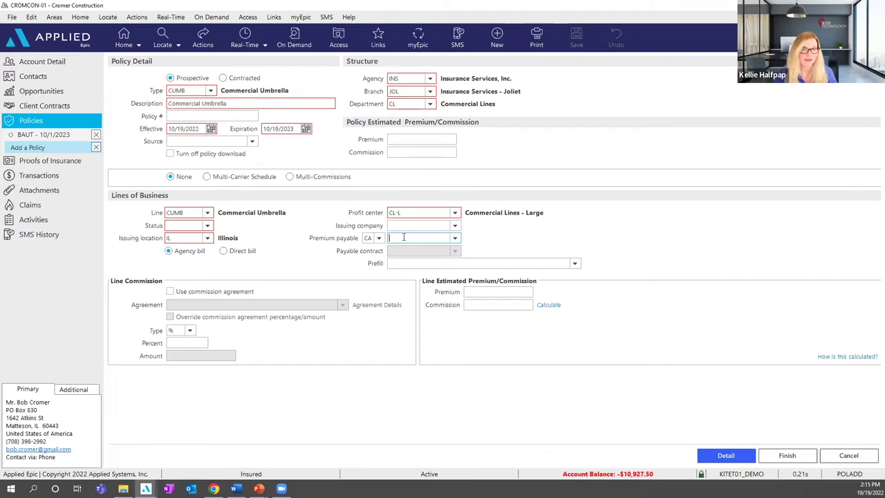
type("TRAC01")
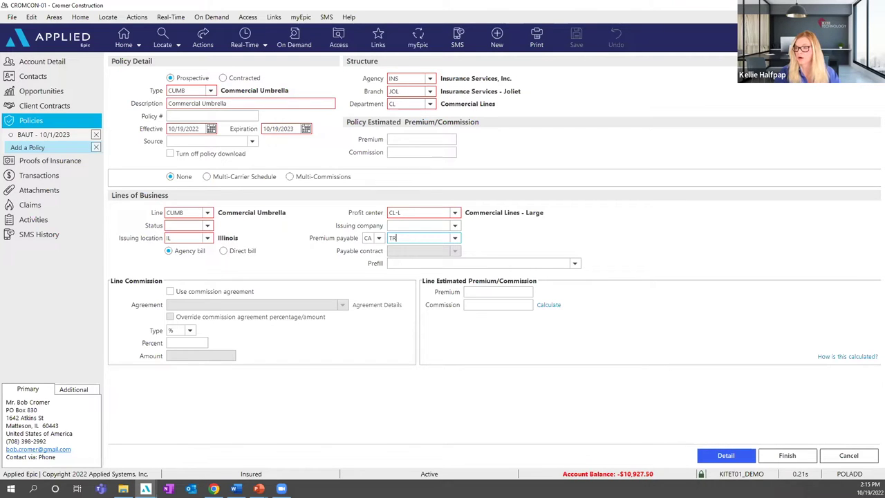
key("Tab")
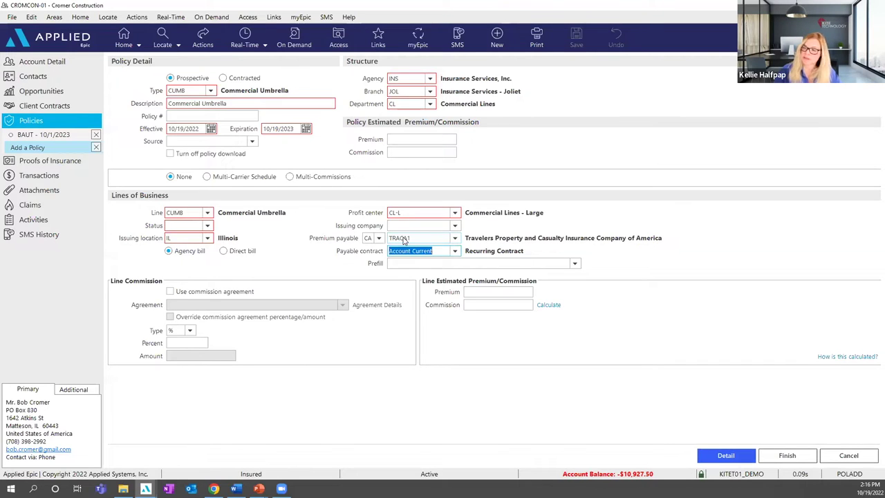
- Browse the premium payable company list around the Travelers entry and keep TRACA1 selected
left_click(405, 240)
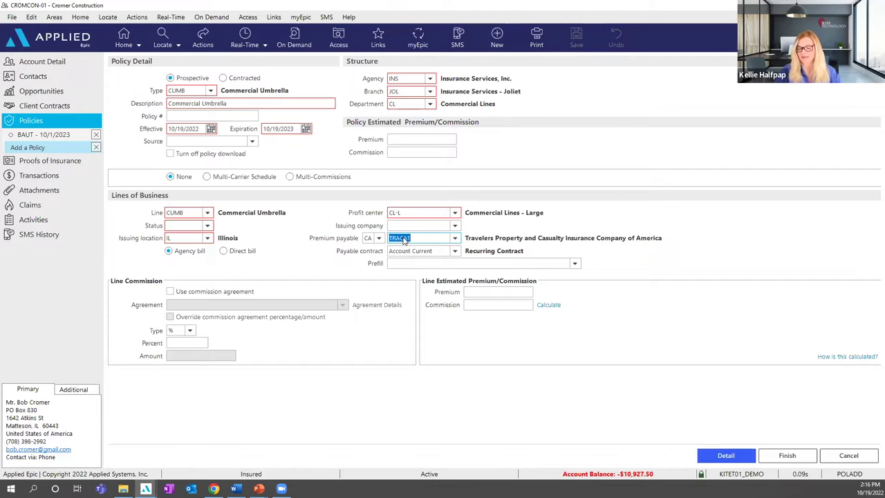
key("alt+Down")
key("Down")
key("Up")
key("Up")
key("Down")
key("Down")
key("Up")
key("Down")
key("Up")
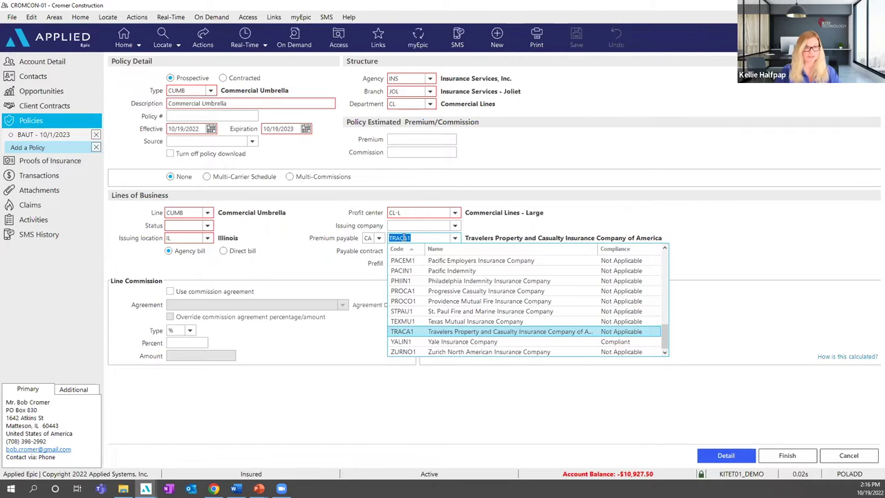
key("Tab")
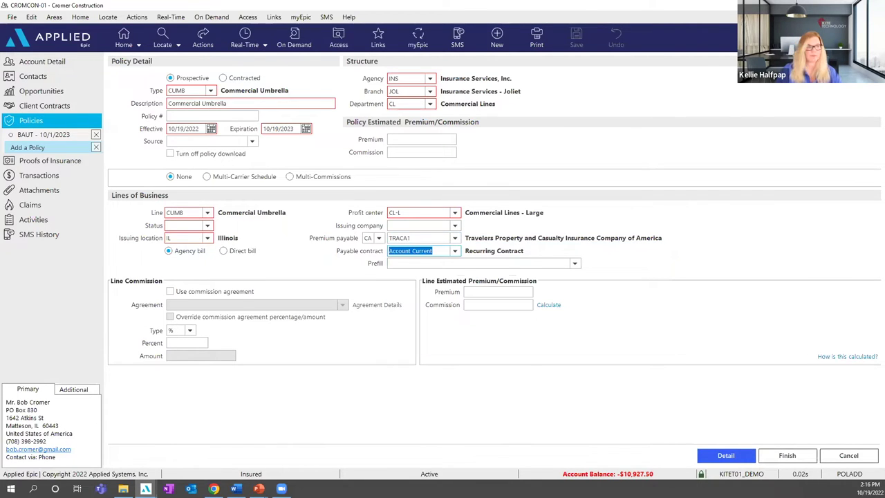
- Set the new umbrella policy's effective date to 10/30/2022
key("alt+Tab")
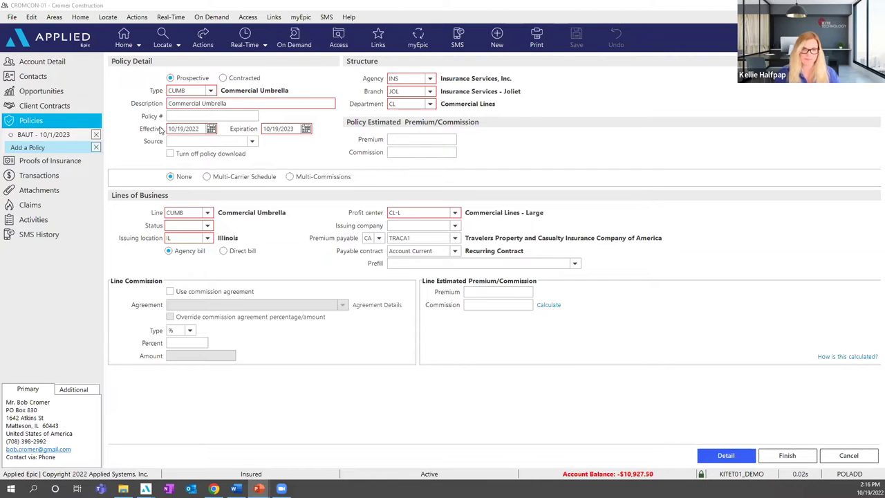
left_click(181, 130)
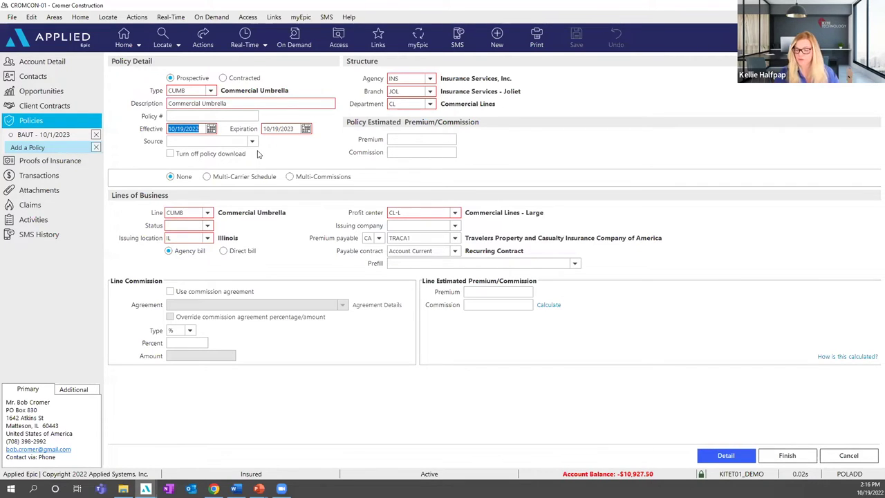
type("1030")
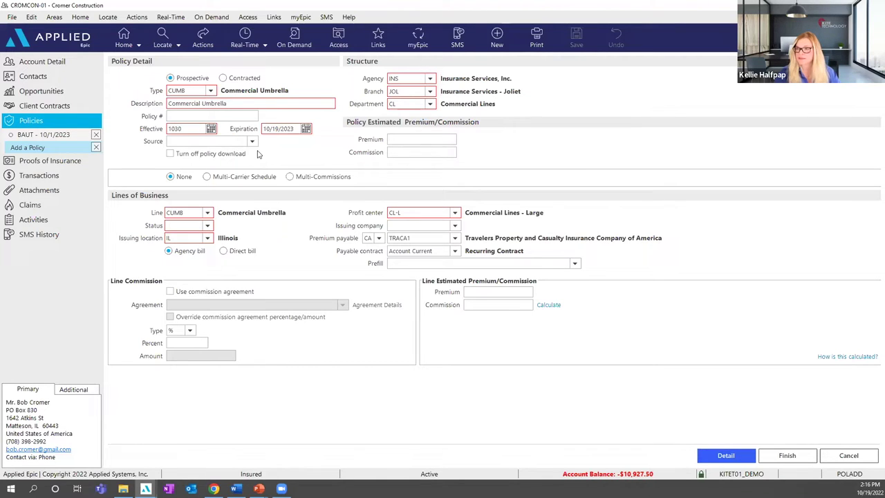
key("Tab")
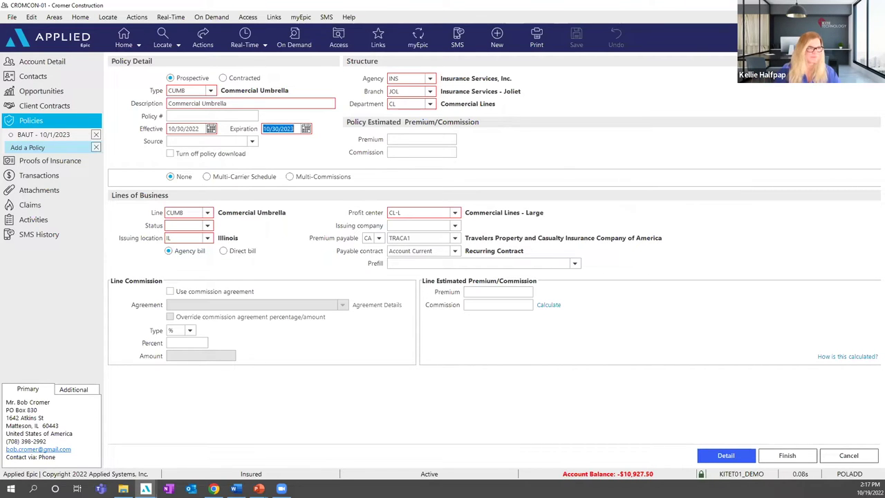
- Start adding an activity to the Business Auto policy, review what it can be added to, and cancel
left_click(71, 121)
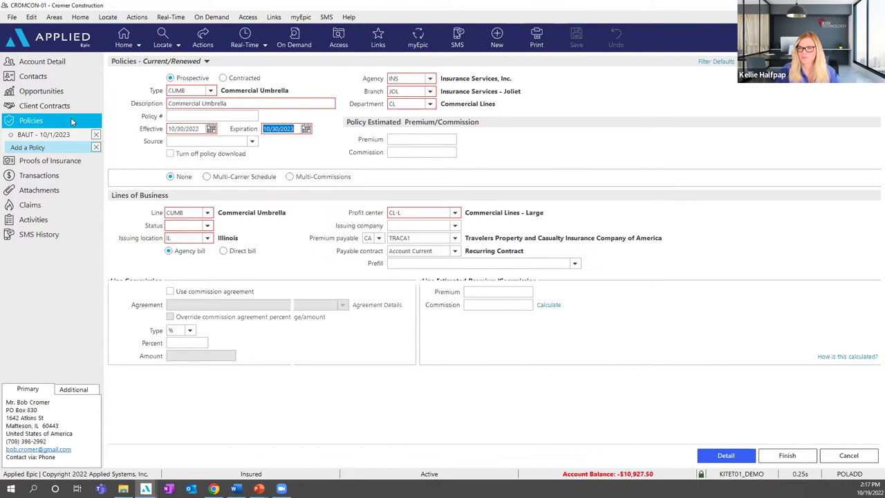
left_click(151, 124)
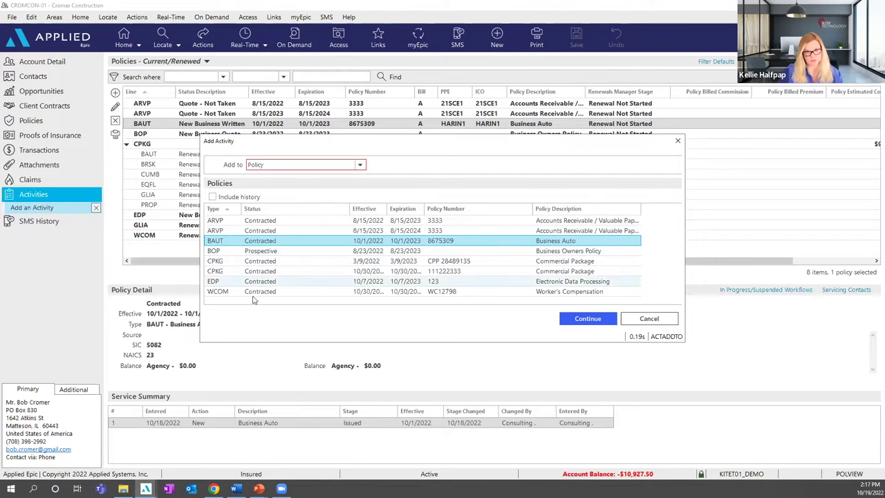
left_click(360, 164)
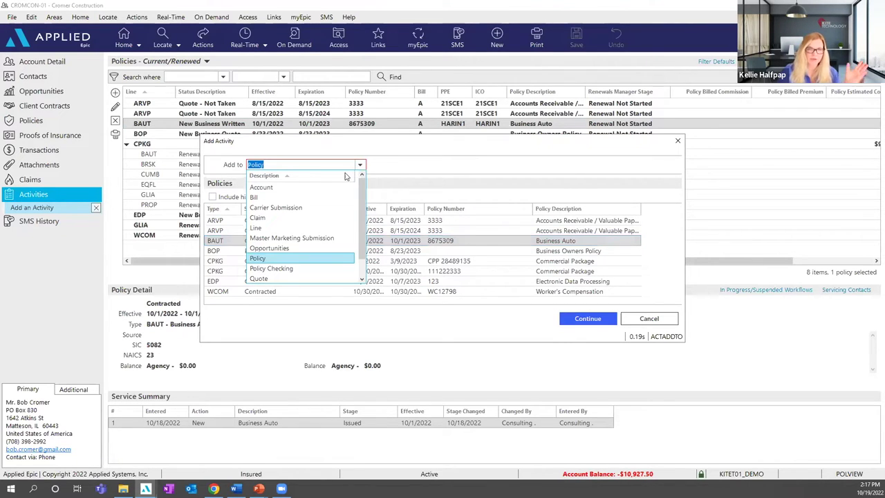
left_click(643, 324)
left_click(639, 321)
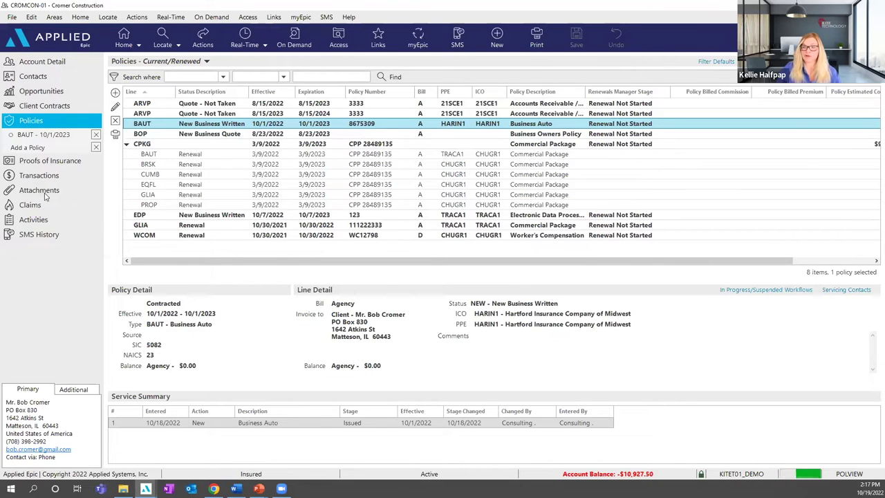
- Check the Attachments area, return to Policies, view the Applied Epic Help topic on Policies, and go back to the account window
left_click(39, 190)
left_click(33, 121)
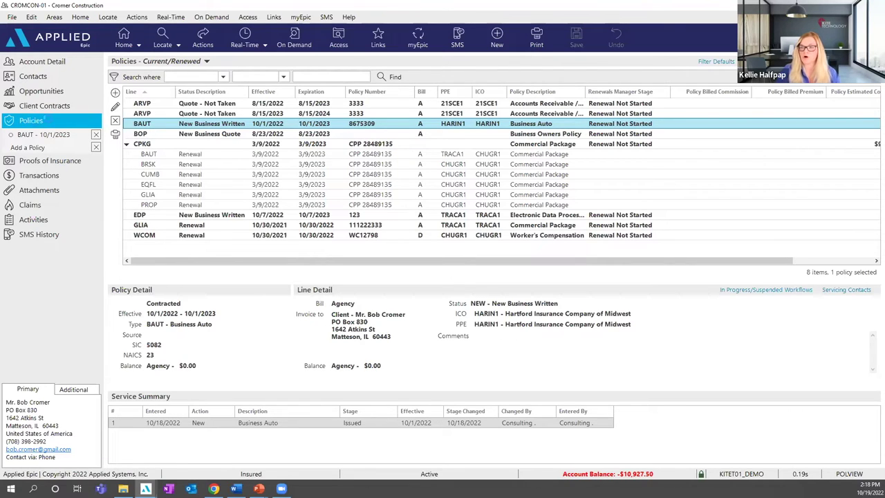
left_click(51, 108)
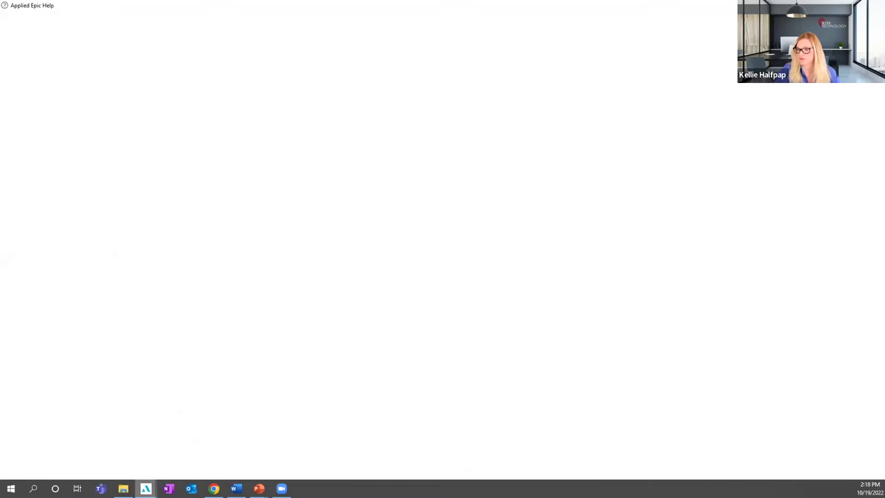
left_click(146, 488)
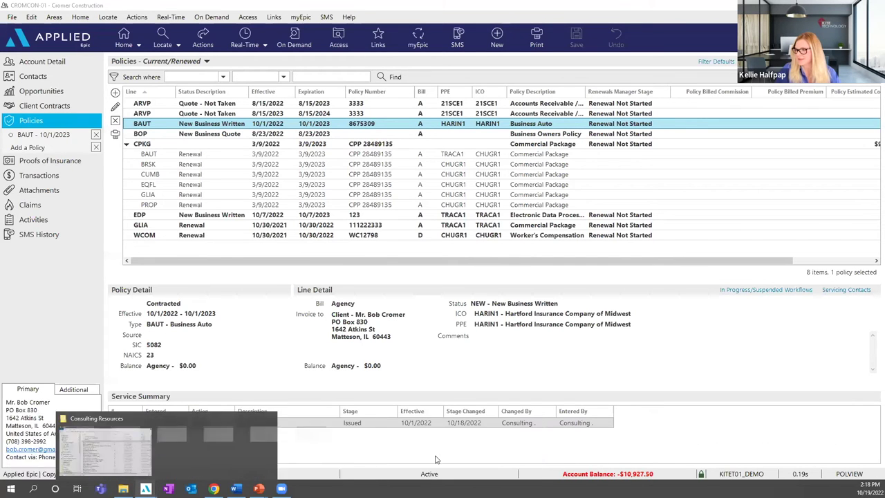
left_click(422, 449)
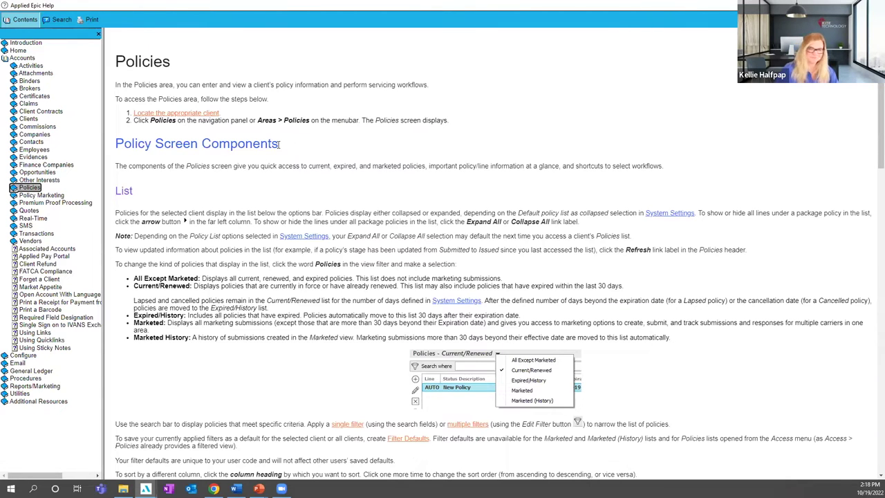
left_click(145, 488)
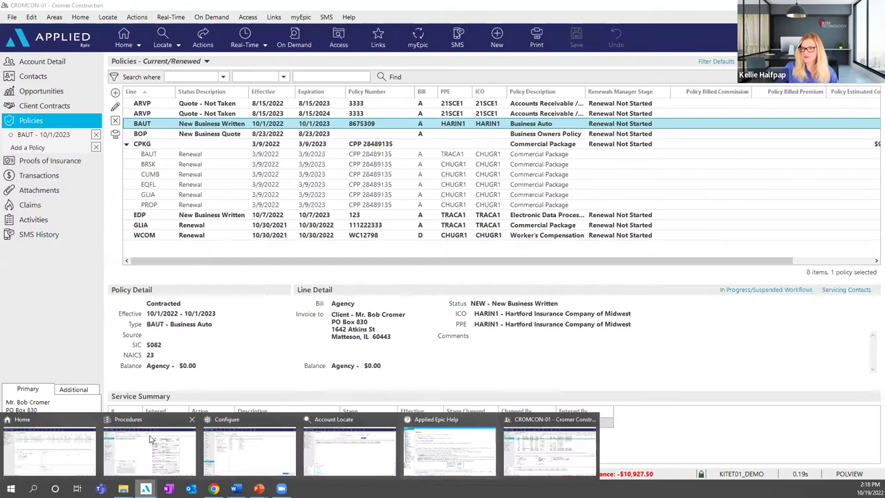
left_click(540, 424)
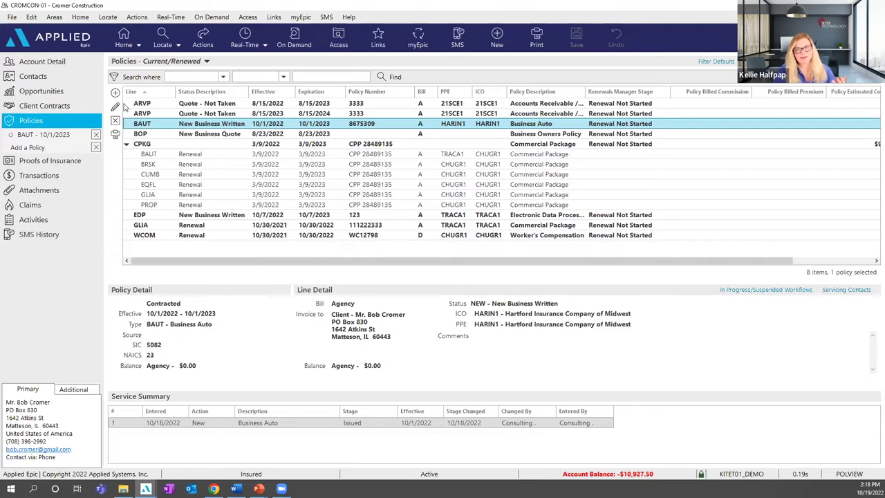
- View the Business Auto policy's Coverages screen, return to the Policies list, and show the actions available for that policy
left_click(114, 107)
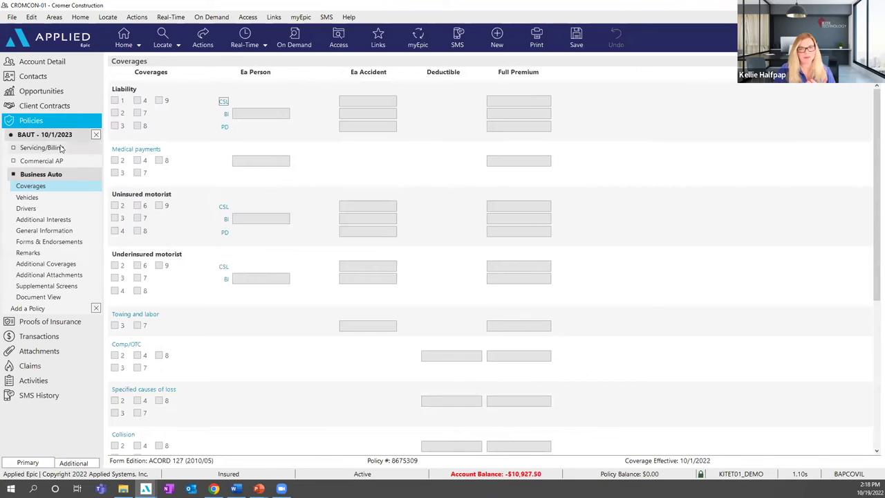
left_click(55, 121)
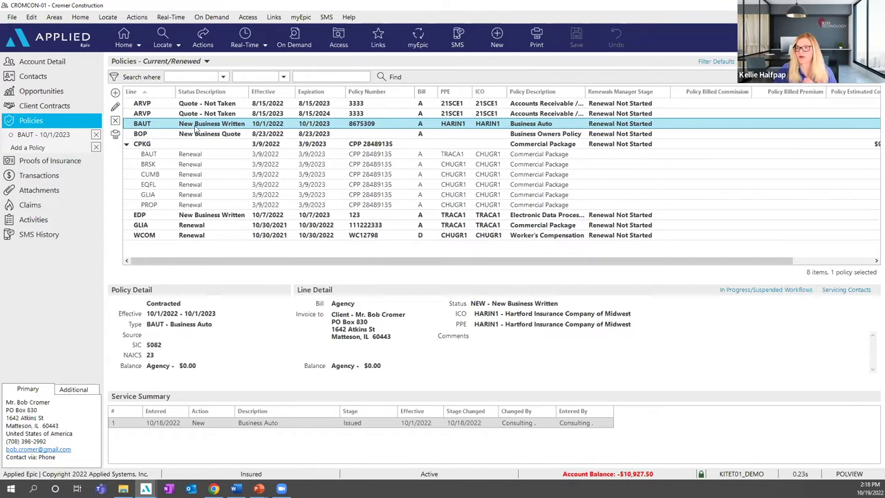
right_click(197, 124)
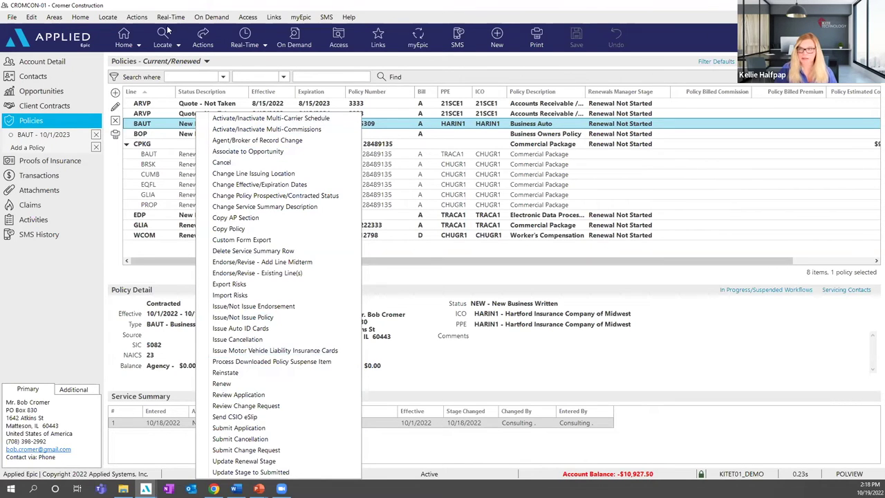
- Review the full list of actions available for the selected Business Auto policy, and dismiss it
left_click(140, 127)
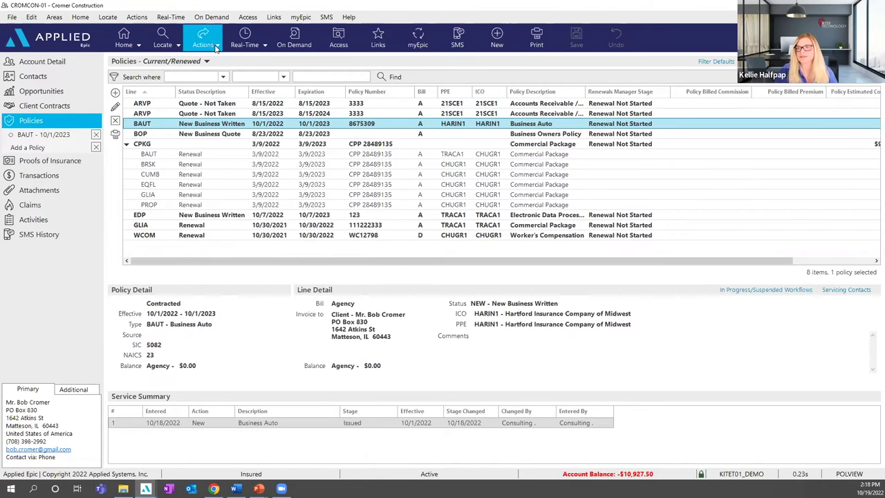
left_click(214, 48)
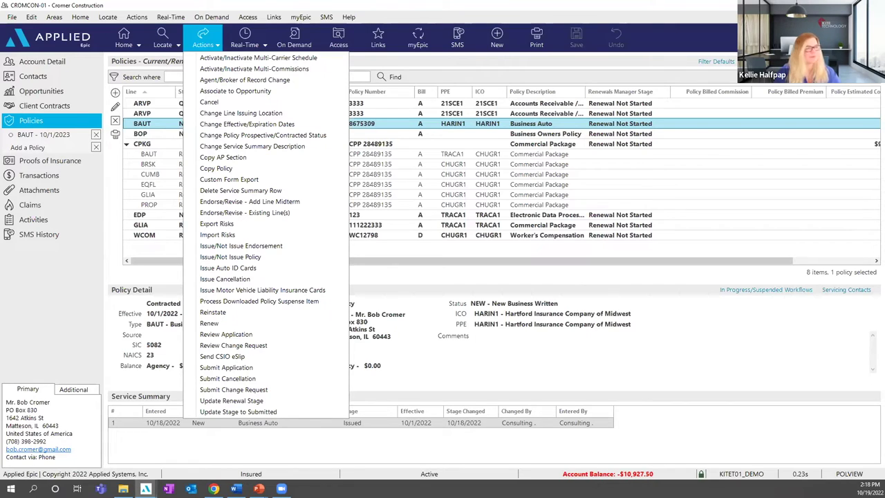
left_click(118, 45)
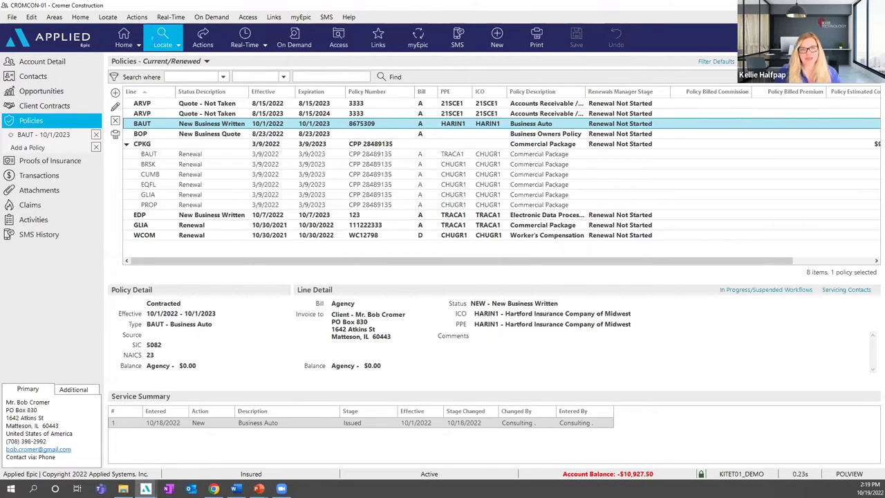
- Locate the Cromer Construction account, view its account detail, and return to the account locate screen
left_click(162, 38)
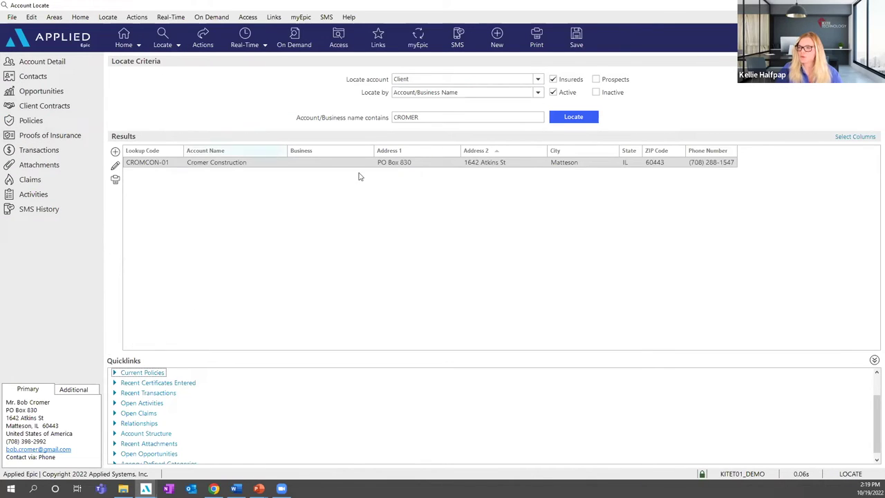
left_click(189, 164)
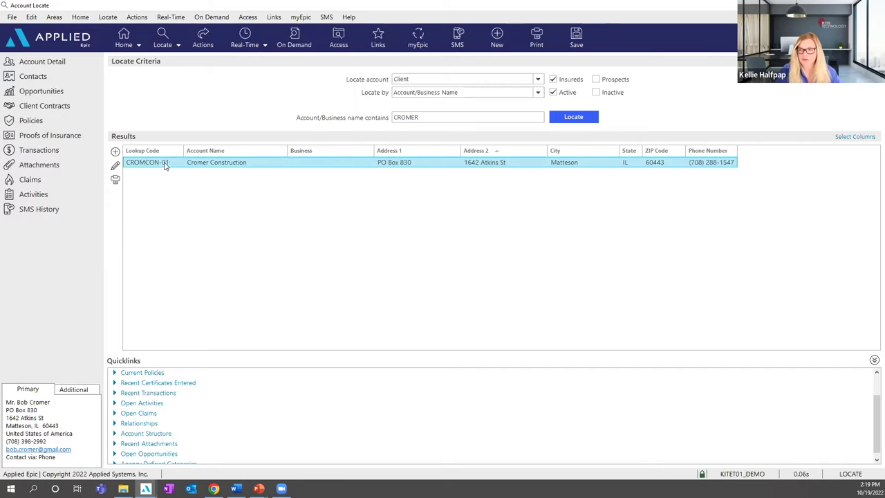
left_click(43, 63)
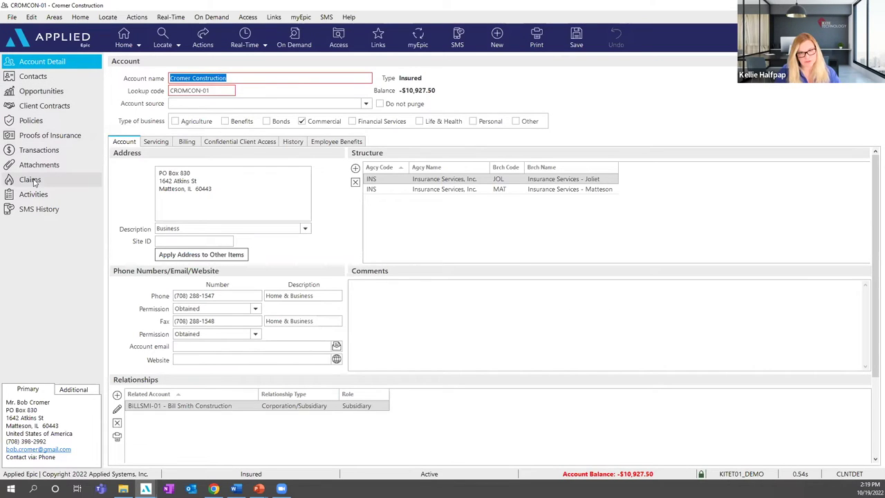
left_click(160, 43)
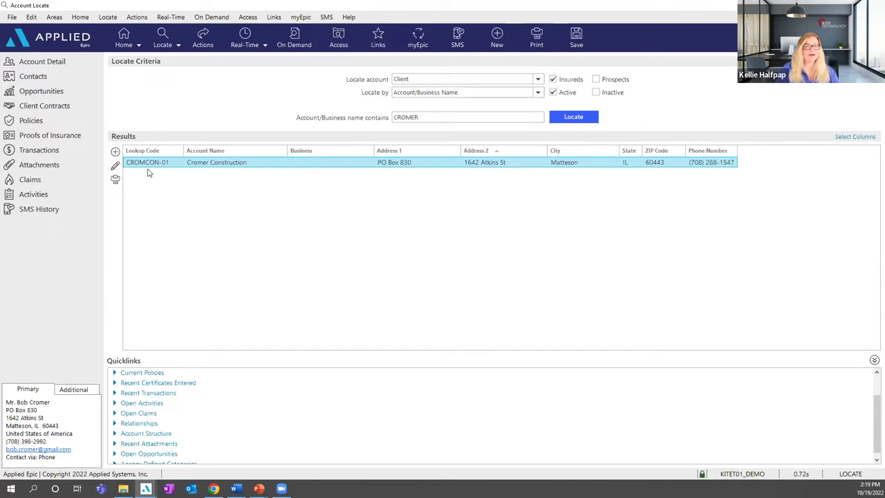
- Review the recently accessed accounts and the available program areas, and go to the Home screen
left_click(179, 46)
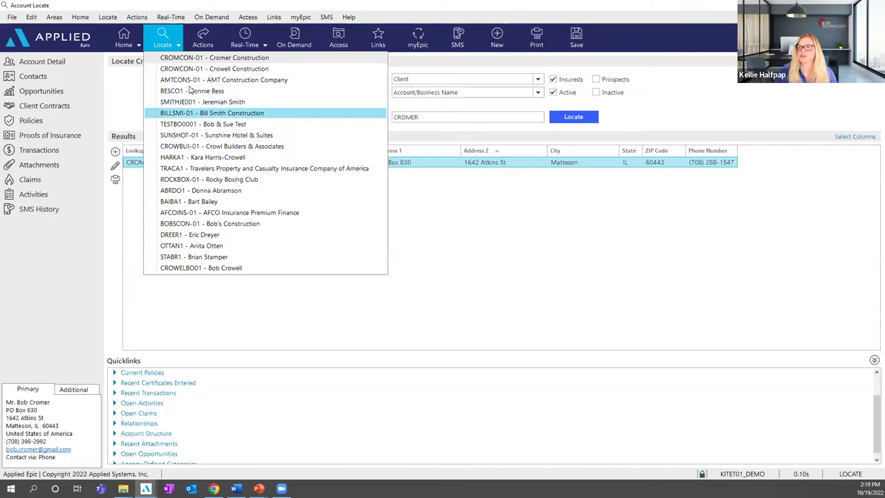
left_click(177, 50)
left_click(174, 52)
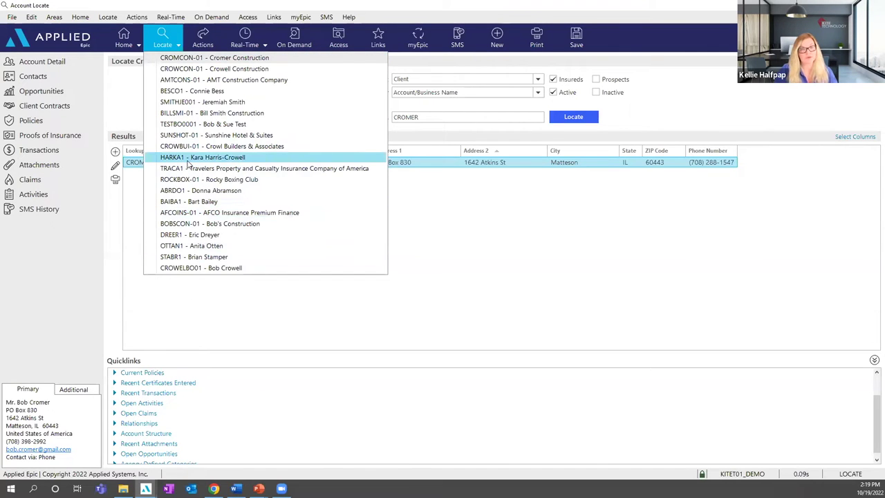
left_click(139, 46)
left_click(139, 46)
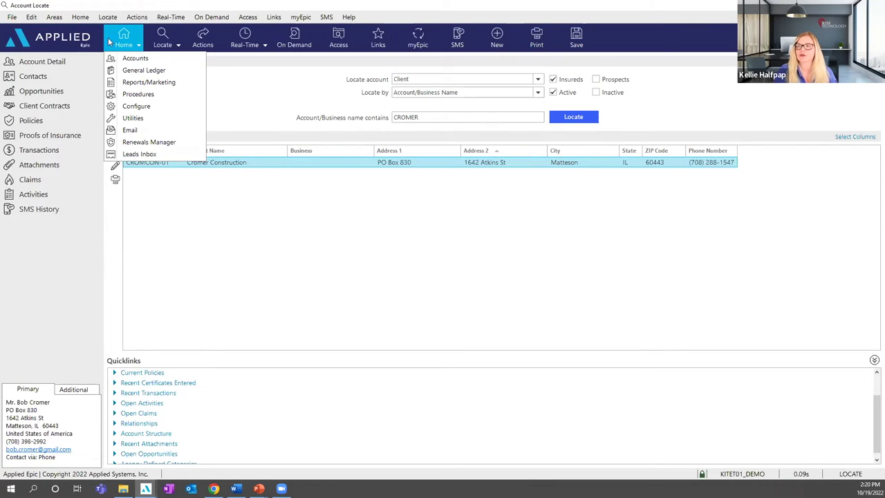
left_click(109, 40)
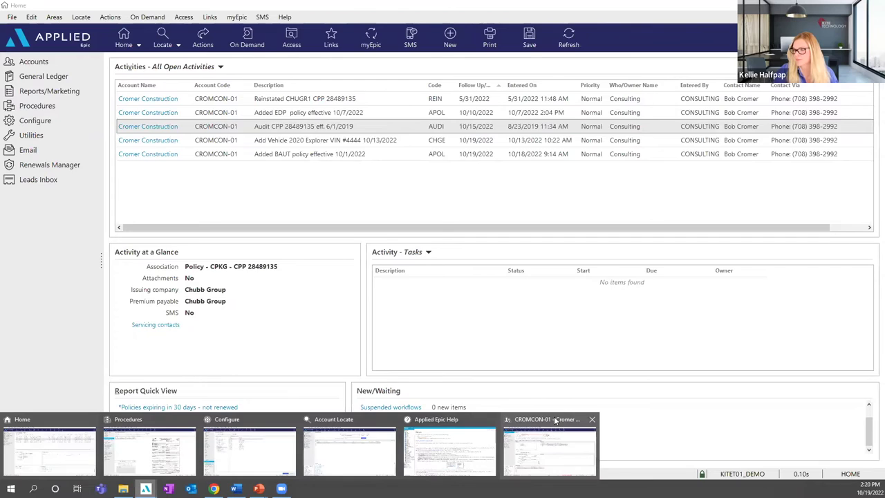
- Return to the Cromer Construction account window, and switch from it to the Configure area
left_click(550, 435)
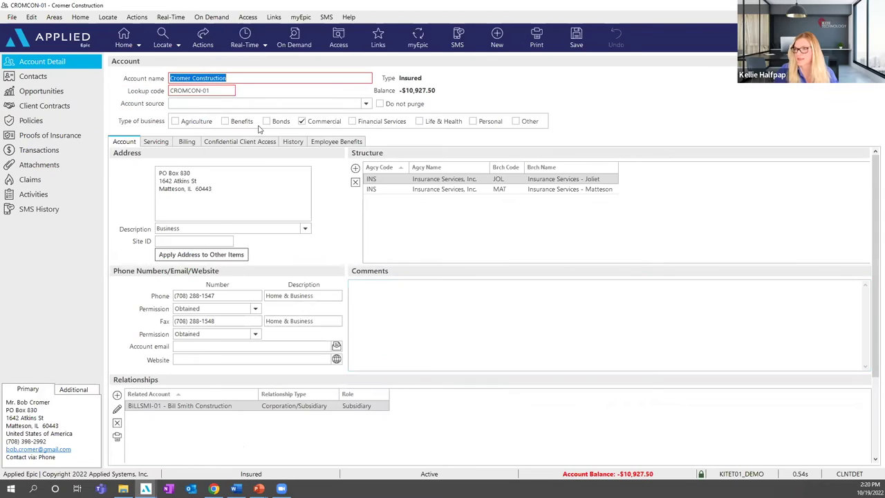
left_click(138, 45)
left_click(136, 104)
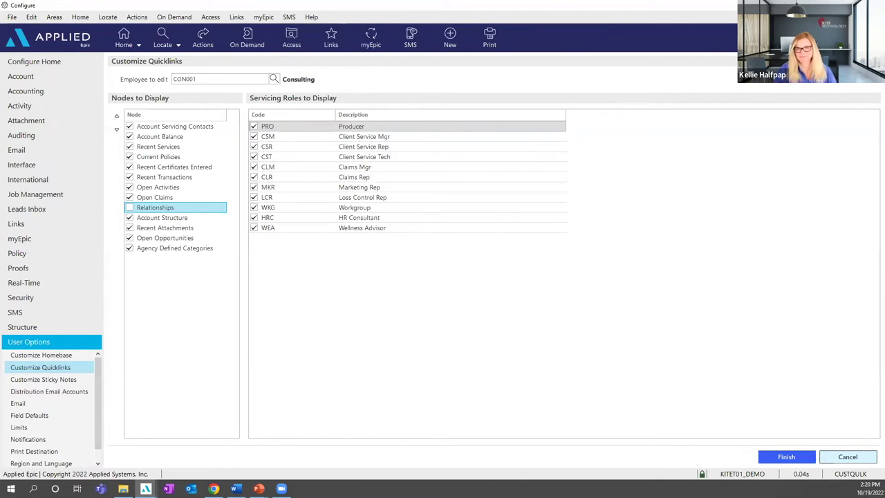
key("alt+Tab")
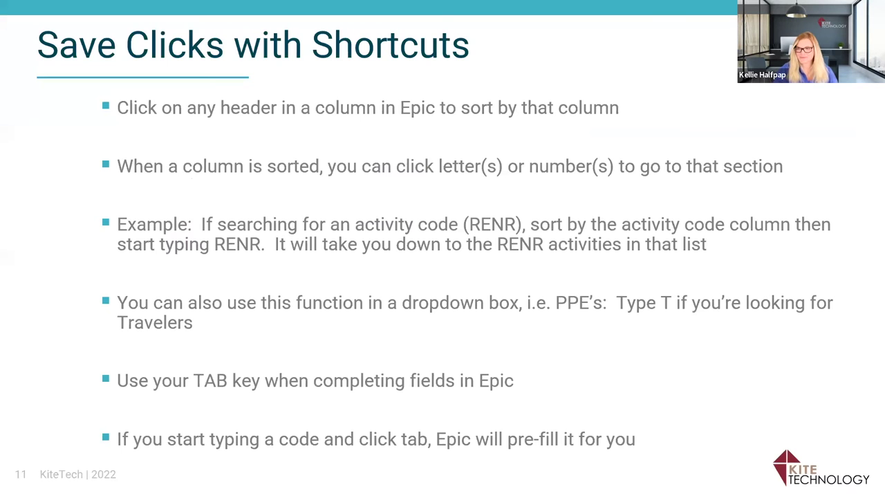
key("Right")
key("Right")
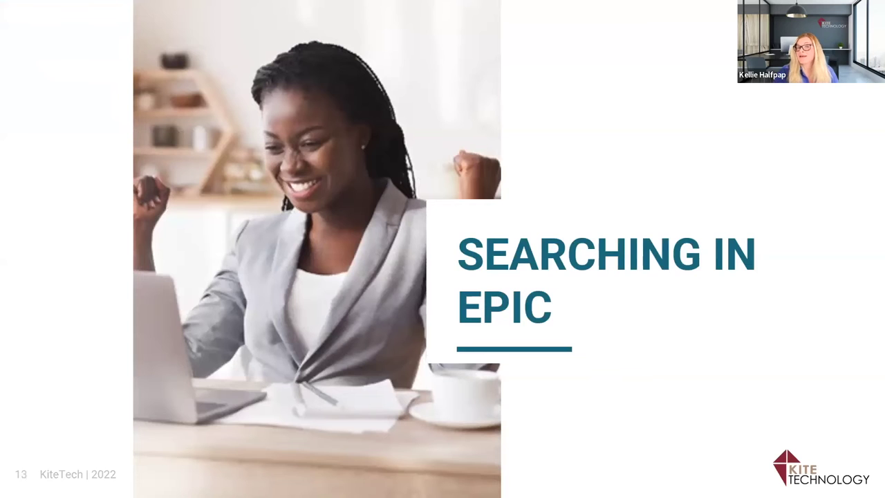
key("Right")
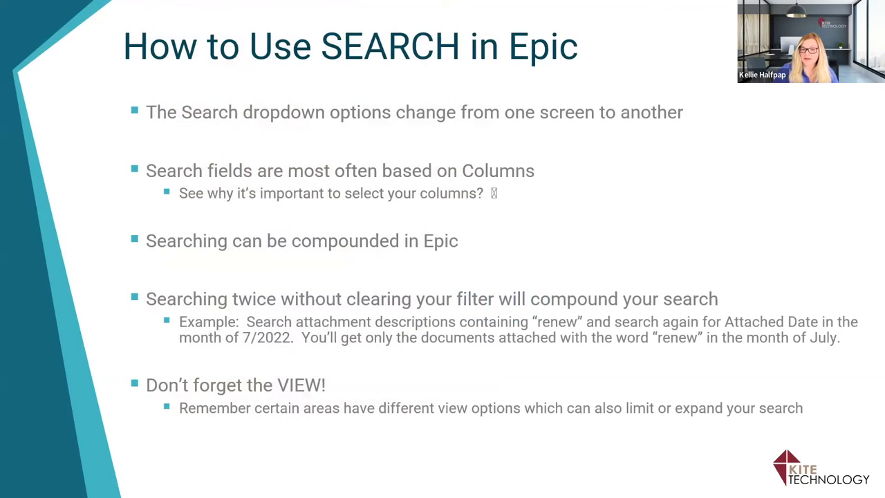
- Return to the Cromer Construction account and compare the search fields offered for its attachments with those for its policies
key("alt+Tab")
left_click(42, 164)
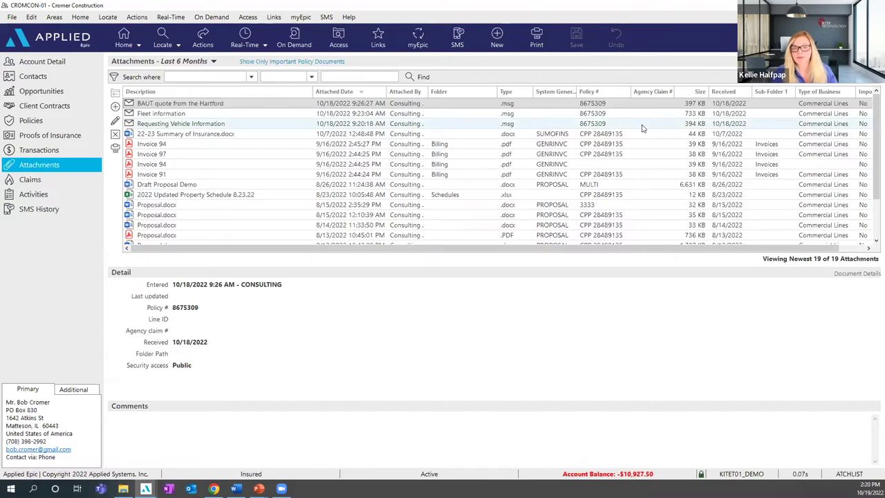
left_click(251, 77)
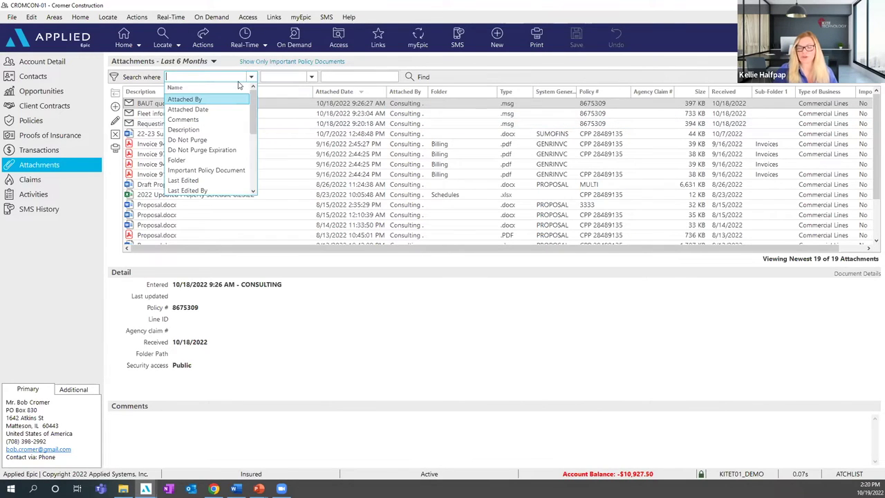
scroll(207, 139, "down", 1)
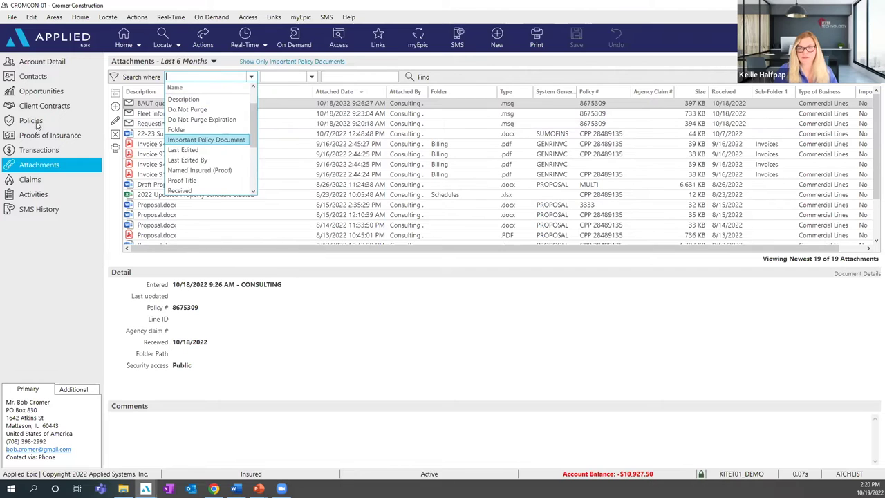
left_click(33, 121)
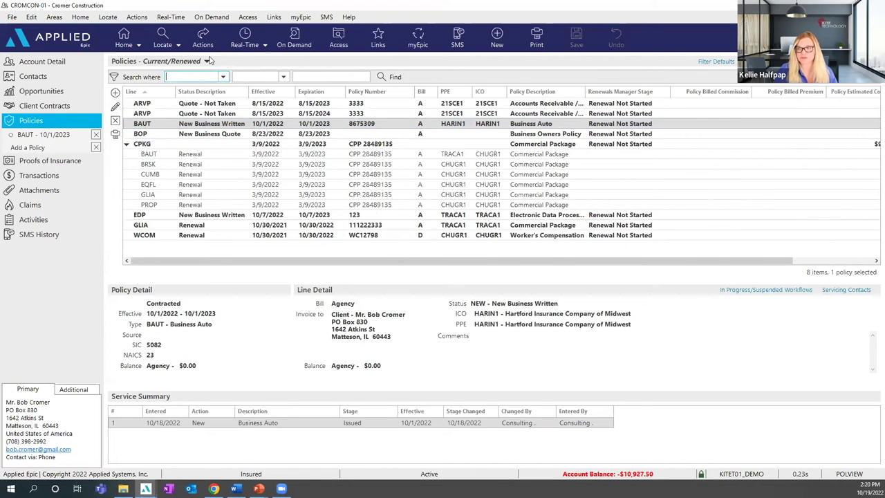
left_click(222, 76)
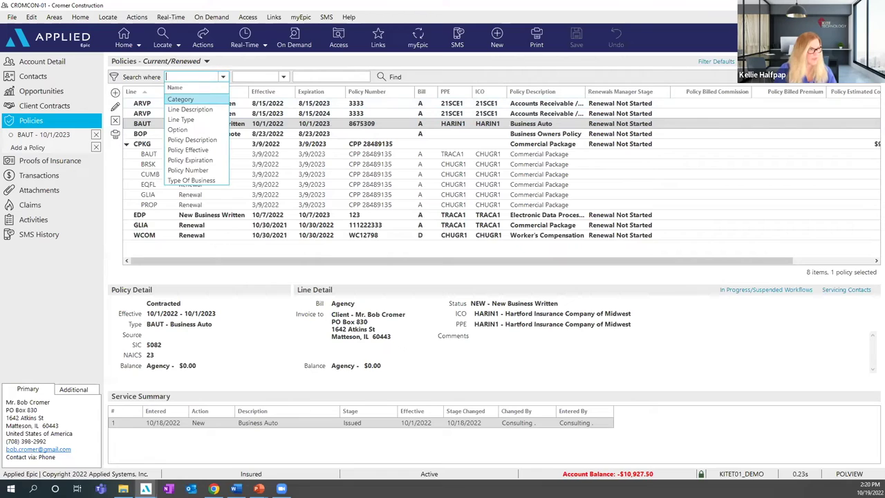
- Check the account's Attachments area and open its Activities list
key("alt+Tab")
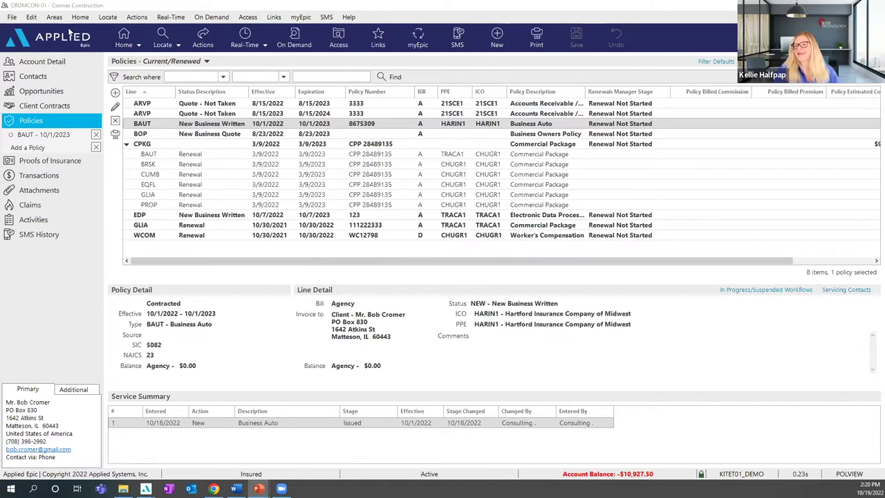
left_click(77, 190)
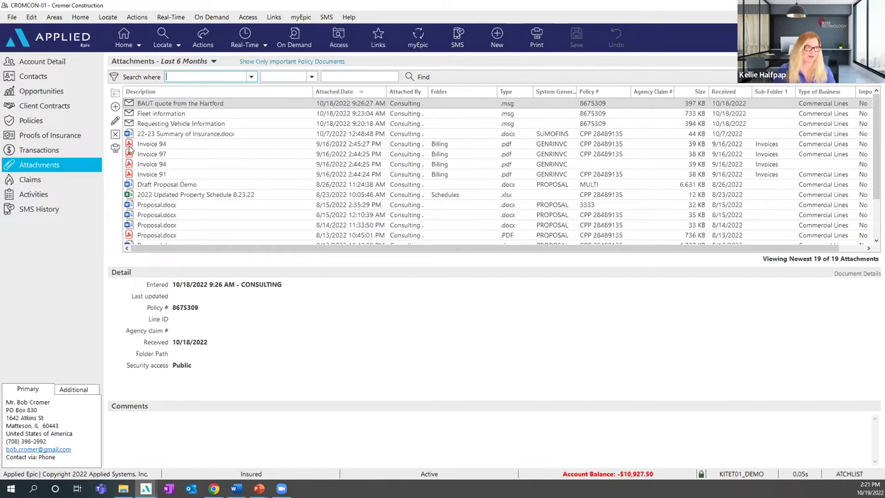
left_click(63, 195)
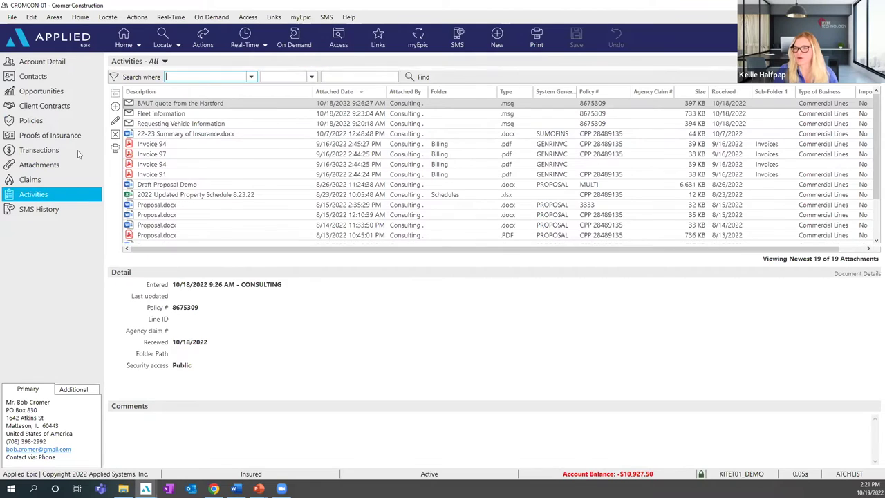
- Filter the account's activities to those whose Code contains "bin"
left_click(173, 77)
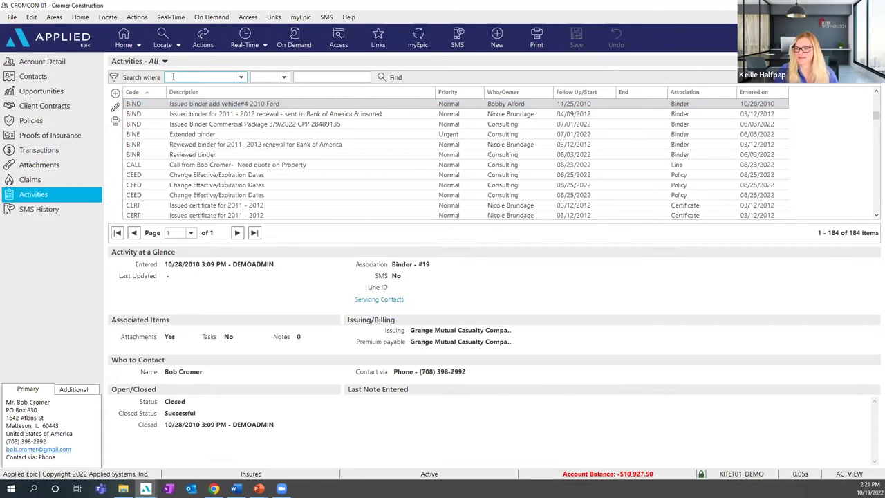
scroll(872, 117, "up", 1)
left_click(873, 116)
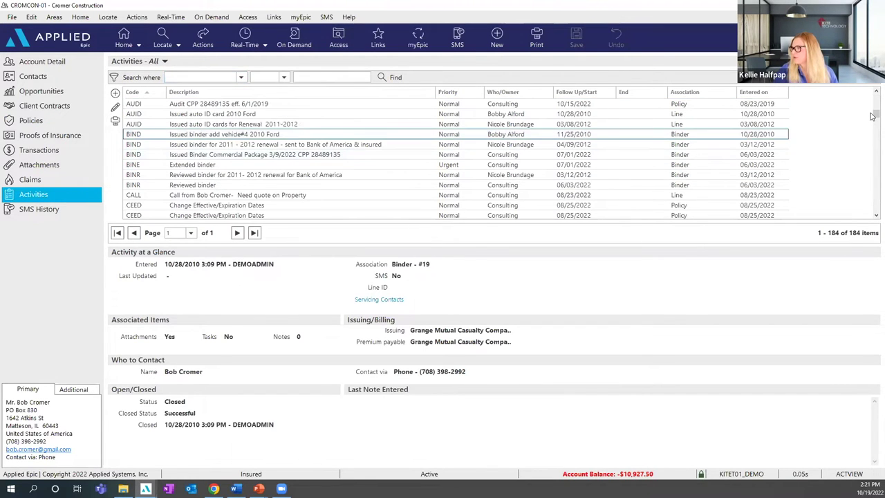
scroll(872, 117, "up", 2)
left_click(216, 76)
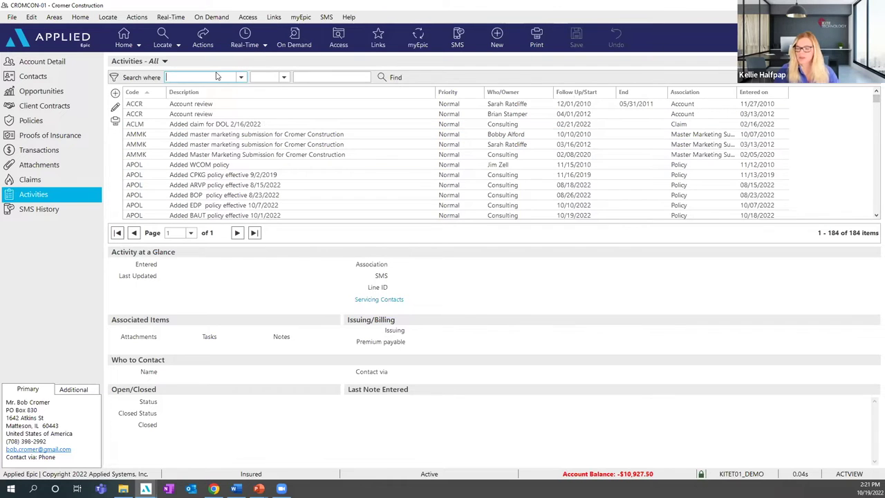
type("Code")
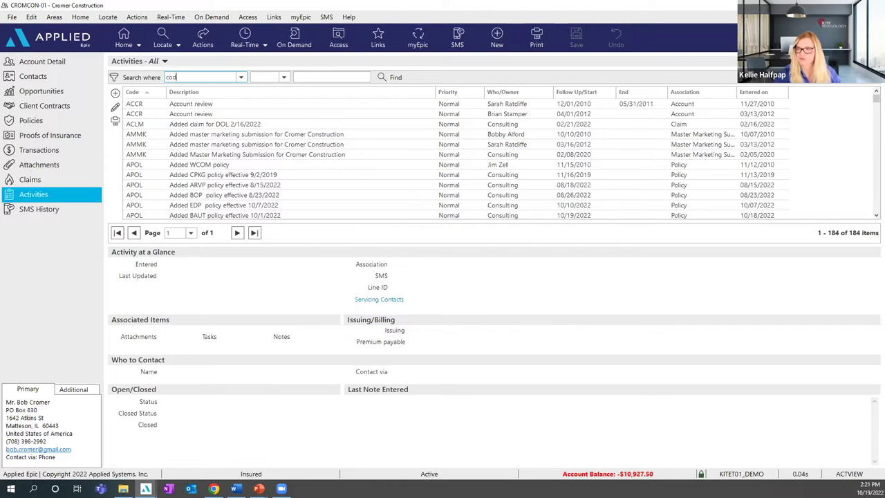
key("Tab")
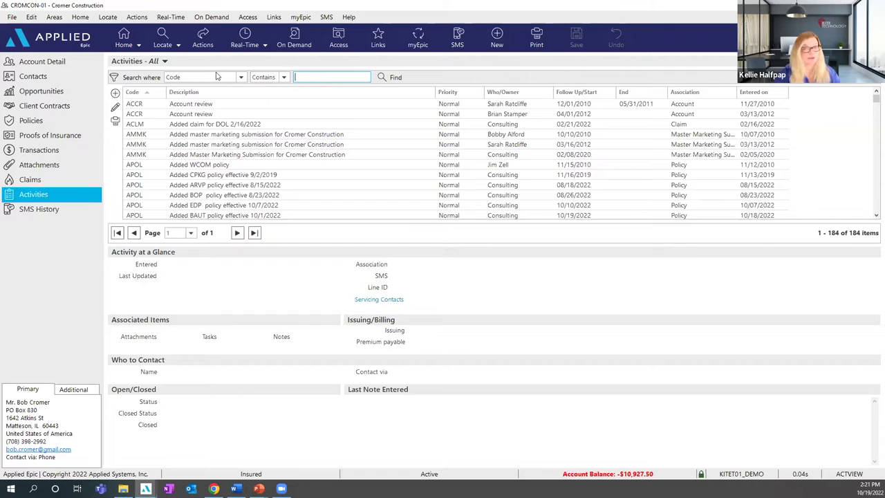
type("bin")
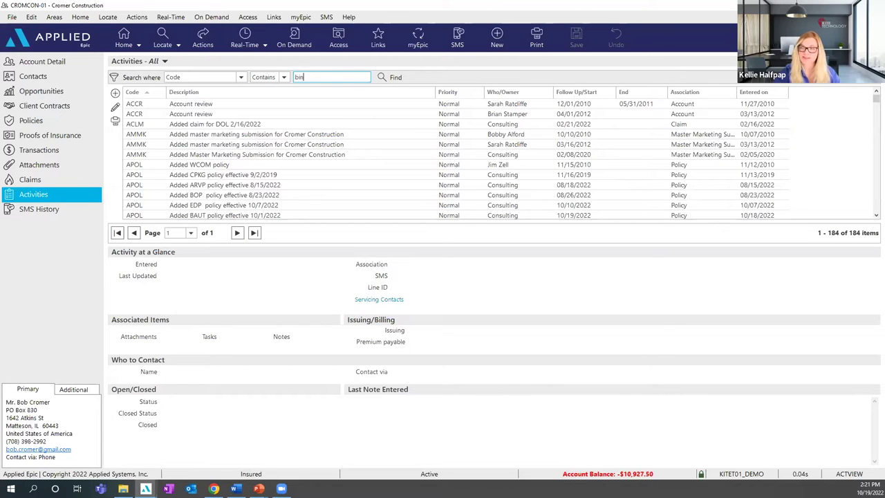
key("Return")
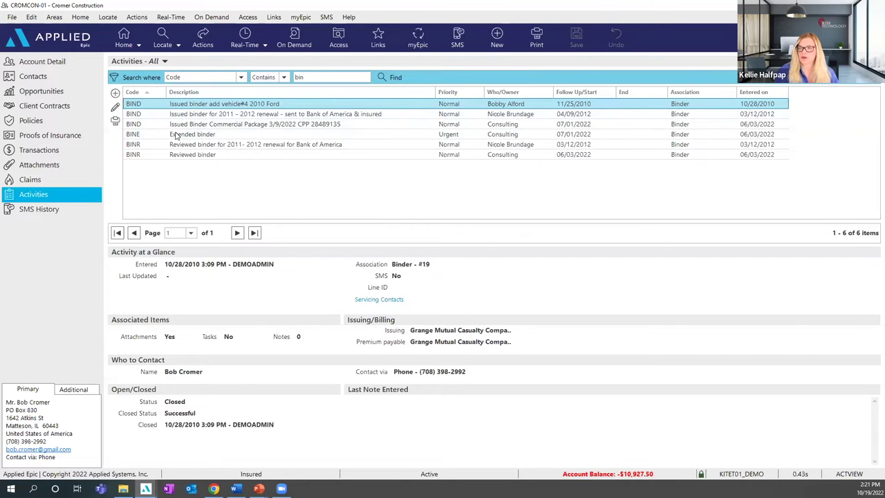
- Add a second search to the filtered activities where Who/Owner contains an employee's first name
left_click(241, 78)
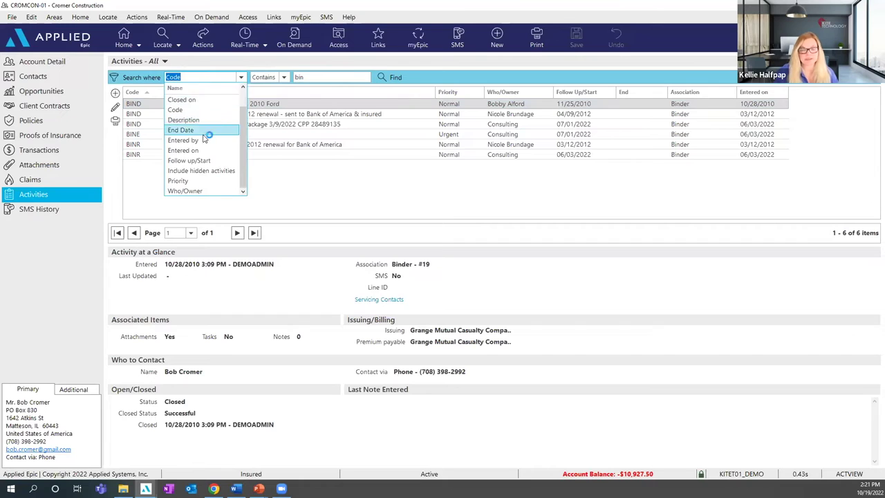
left_click(185, 190)
double_click(304, 76)
type("sa")
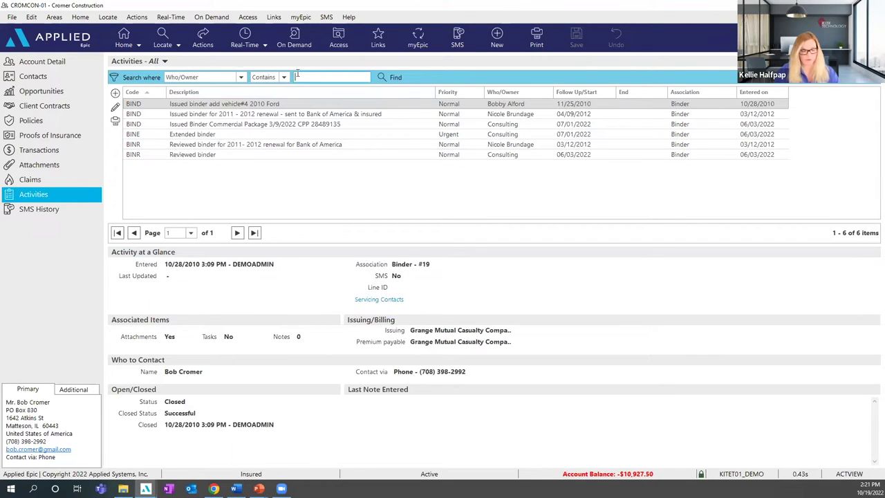
type("rah")
key("Return")
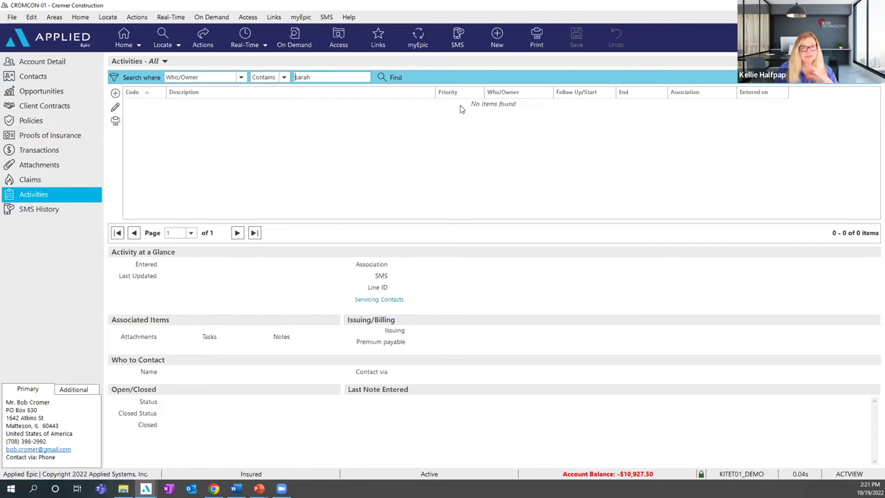
- Remove the Code criterion from the activities filter, keeping only the Who/Owner search, and check the current filter
left_click(114, 78)
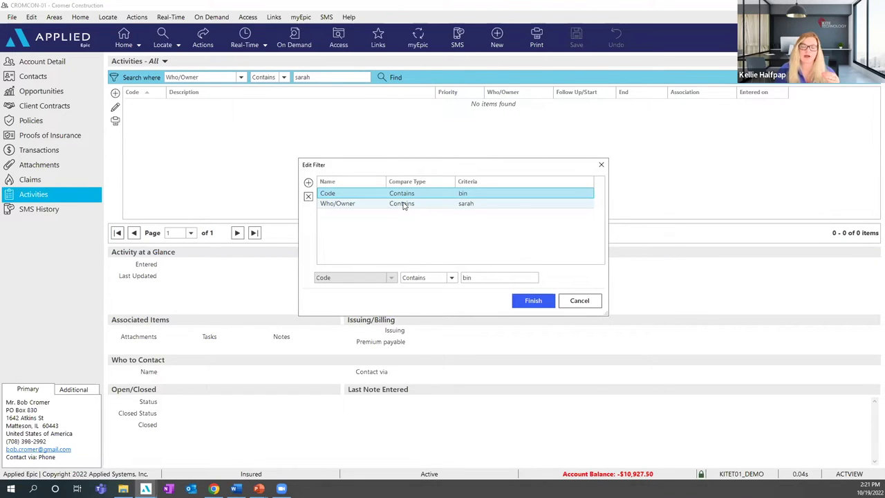
left_click(308, 196)
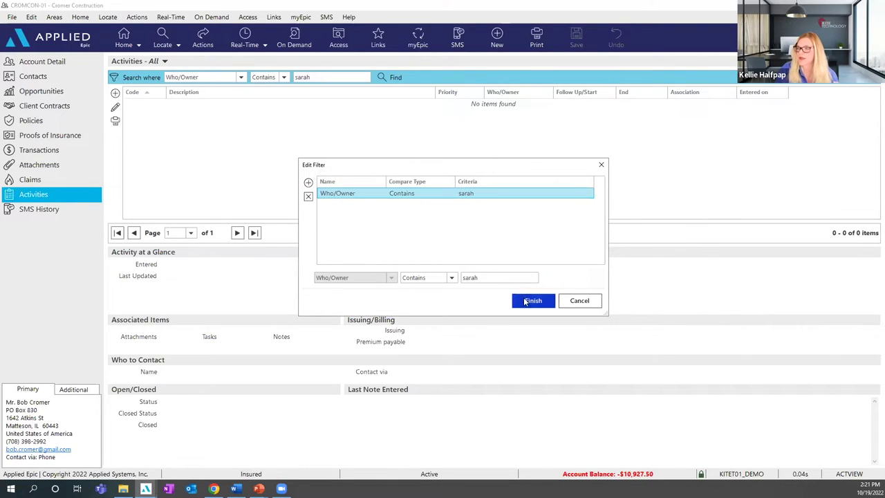
left_click(533, 300)
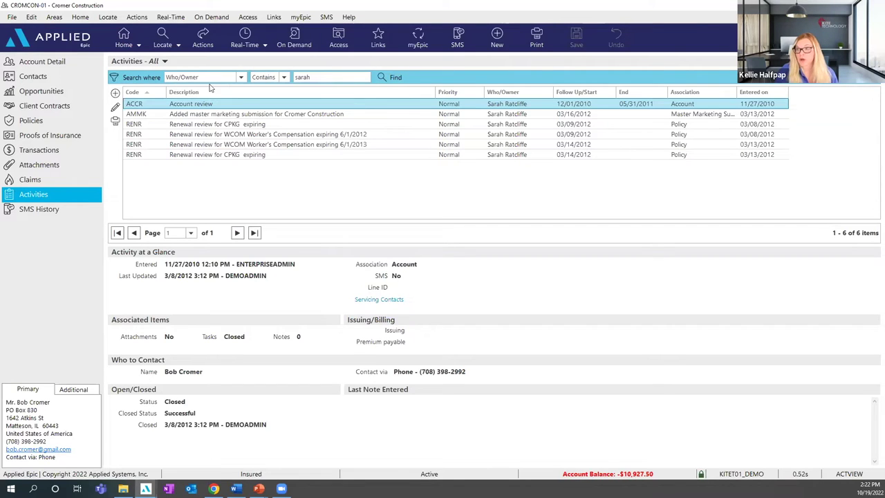
mouse_move(114, 92)
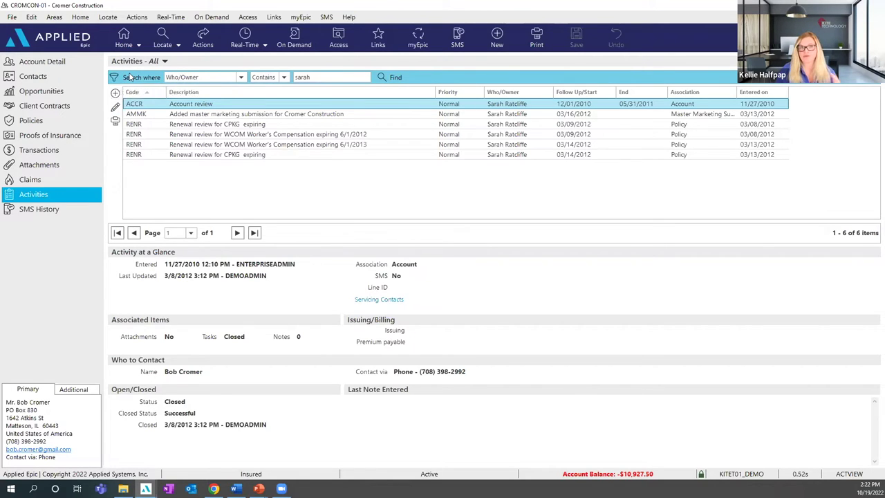
mouse_move(129, 77)
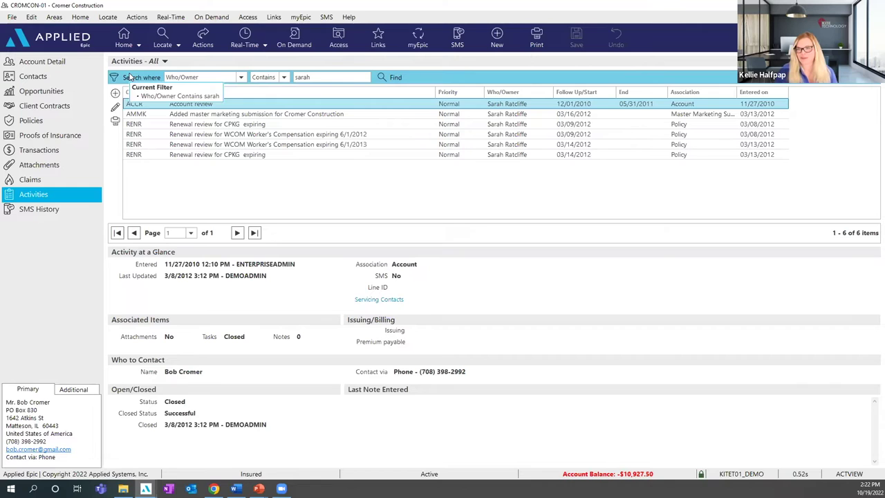
left_click(115, 76)
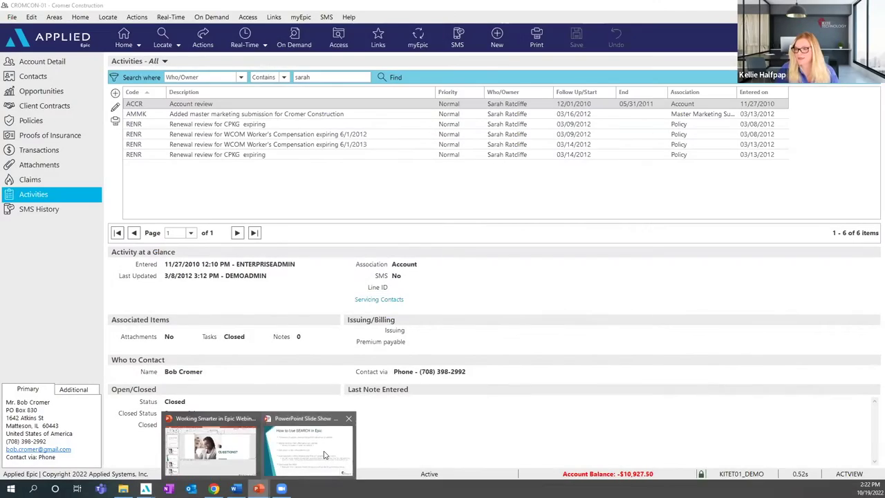
- Switch to the PowerPoint slide show and advance it to the Questions slide
left_click(309, 442)
left_click(263, 251)
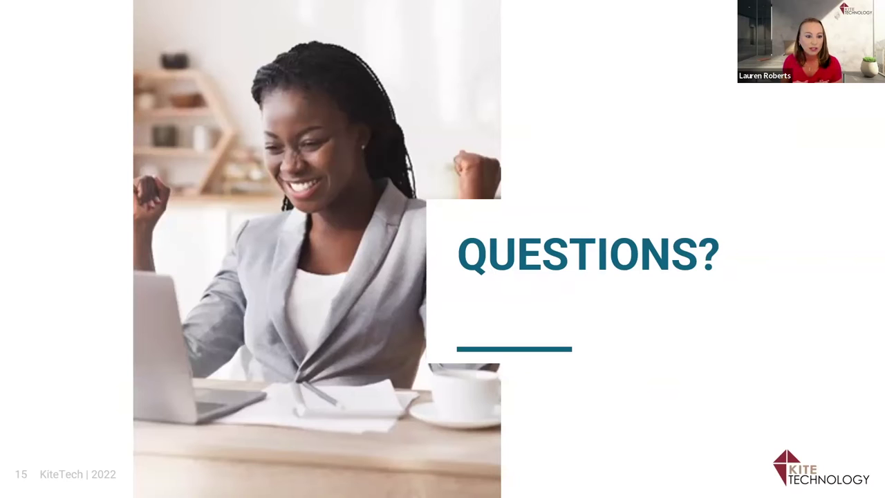
- Switch to Applied Epic's Configure window and open the user field defaults for the Attachment/Activity Add Workflow
key("alt+Tab")
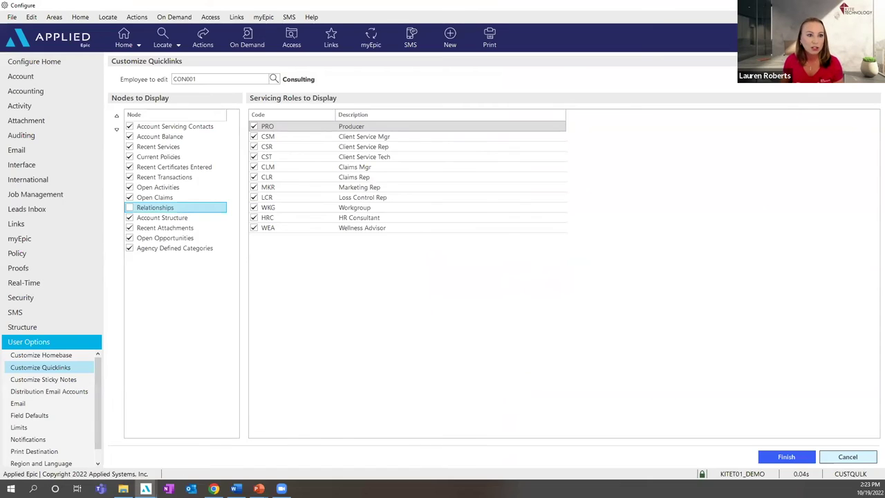
left_click(68, 416)
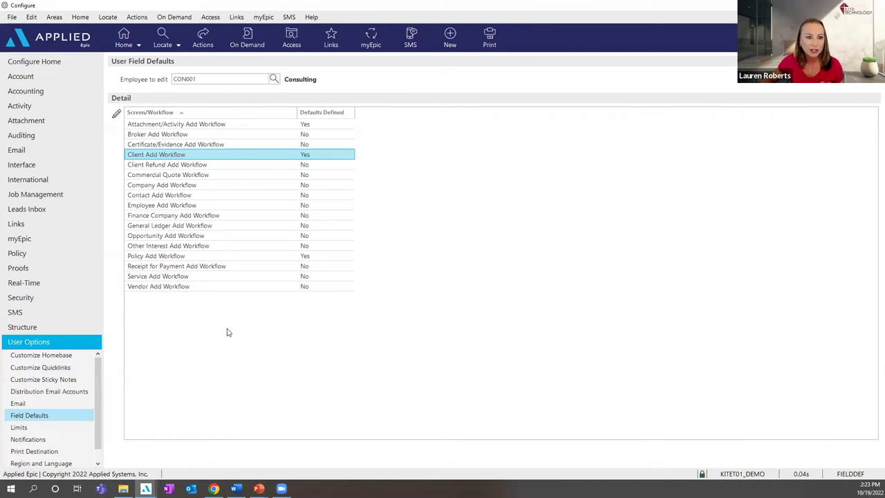
left_click(130, 123)
left_click(116, 113)
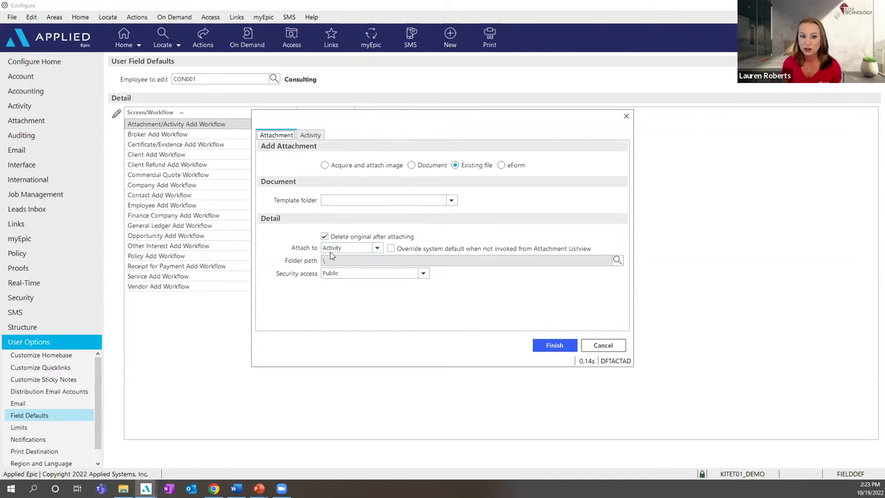
- Review the Attach to choices and try overriding the system default when not invoked from Attachment Listview, leaving the defaults unsaved
left_click(378, 249)
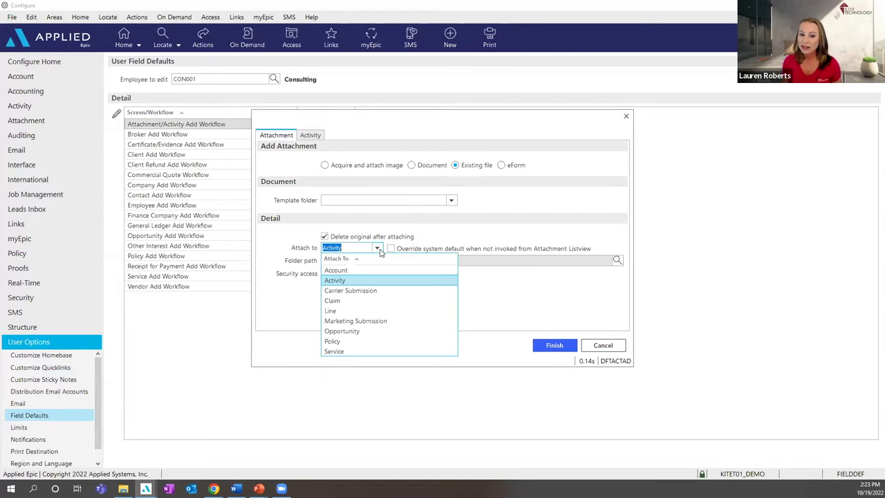
left_click(378, 250)
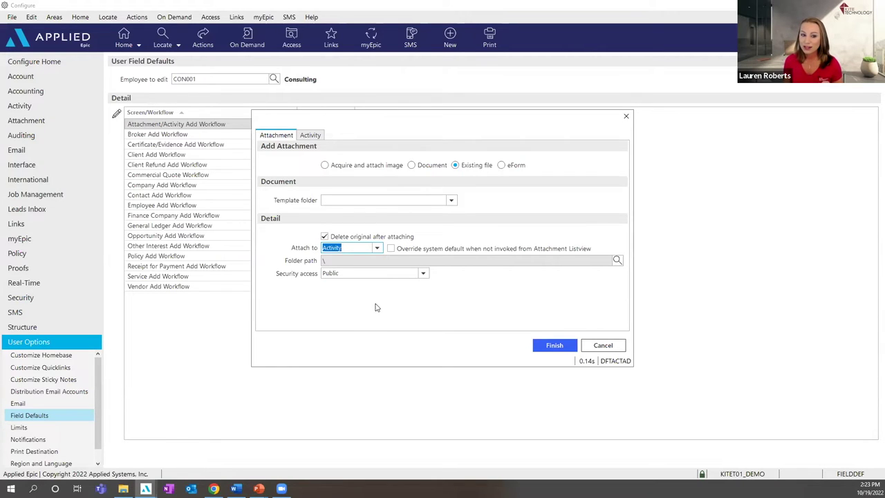
left_click(391, 250)
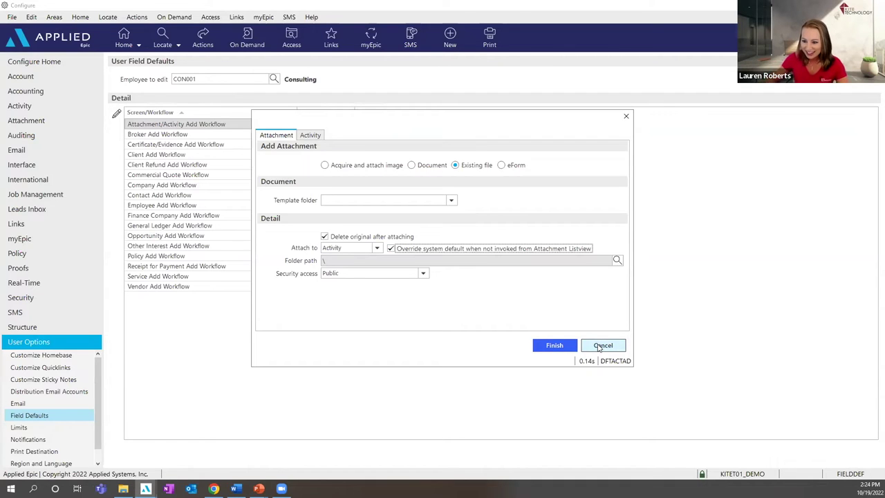
left_click(602, 346)
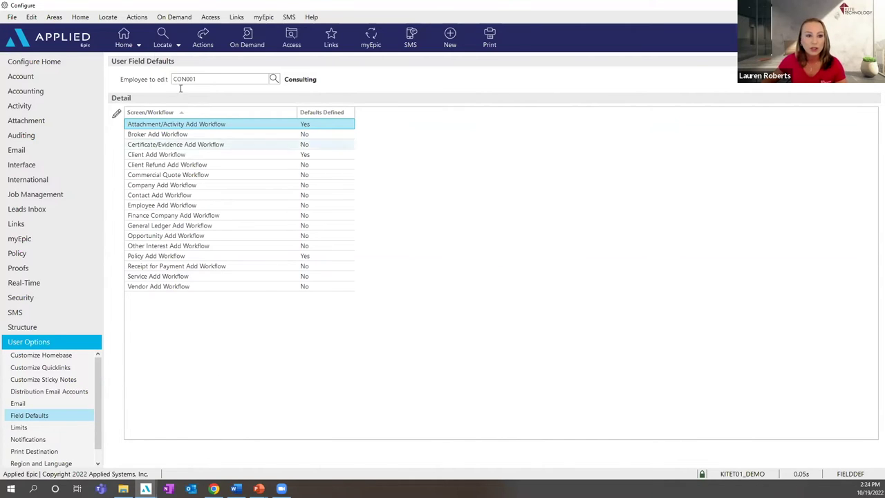
- Go to the Home window and enlarge its Activities, Activity at a Glance and Report Quick View sections
mouse_move(145, 488)
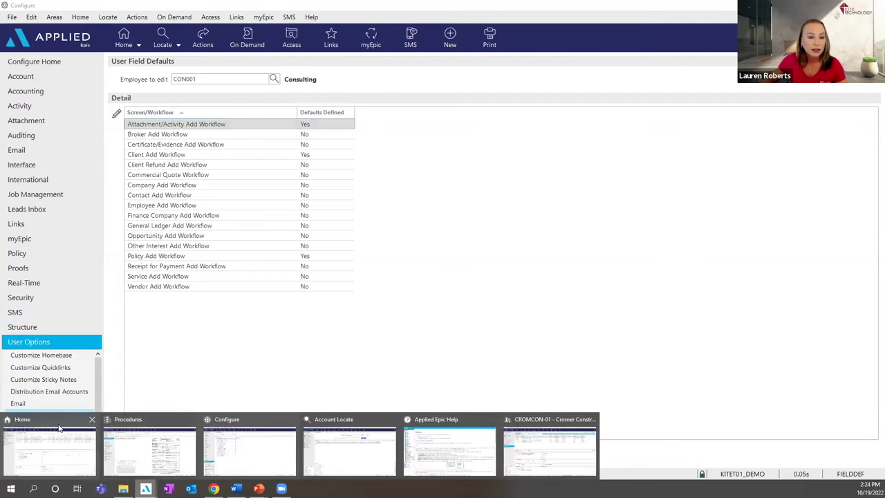
left_click(48, 449)
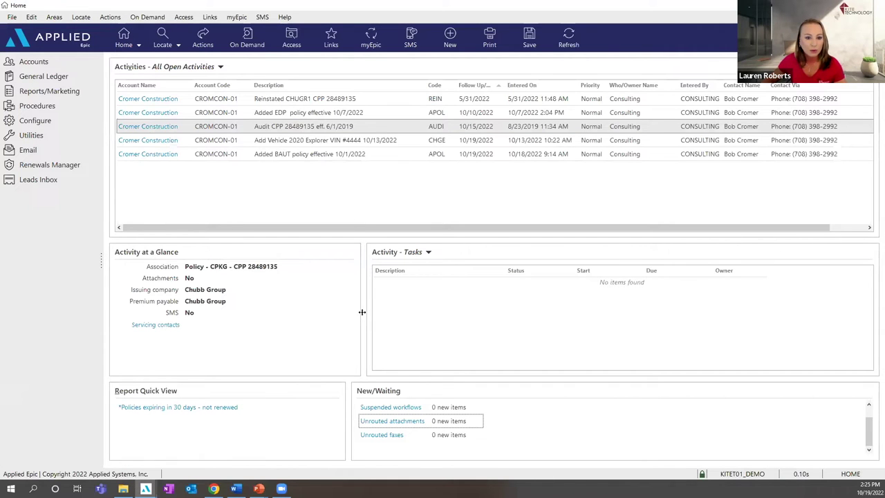
left_click_drag(346, 239, 319, 264)
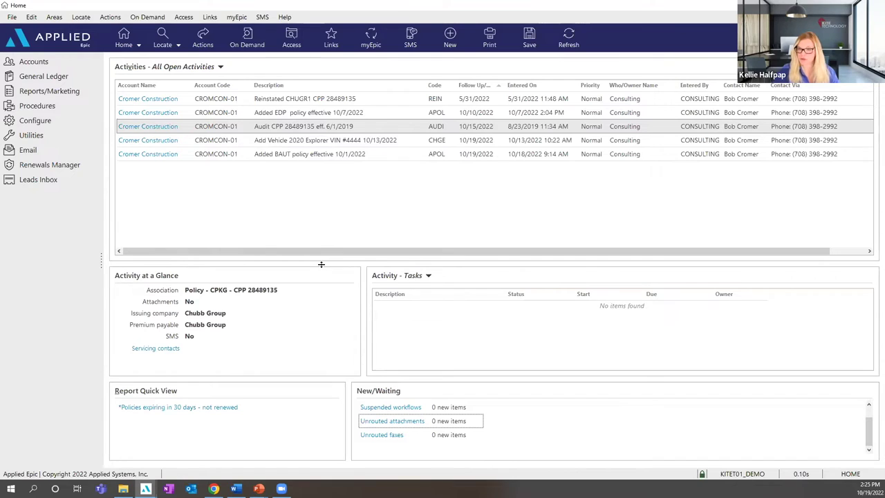
mouse_move(321, 264)
left_mouse_down()
mouse_move(328, 214)
mouse_move(320, 278)
mouse_move(330, 249)
left_mouse_up()
mouse_move(365, 304)
left_mouse_down()
mouse_move(306, 307)
mouse_move(386, 306)
mouse_move(316, 306)
mouse_move(367, 306)
left_mouse_up()
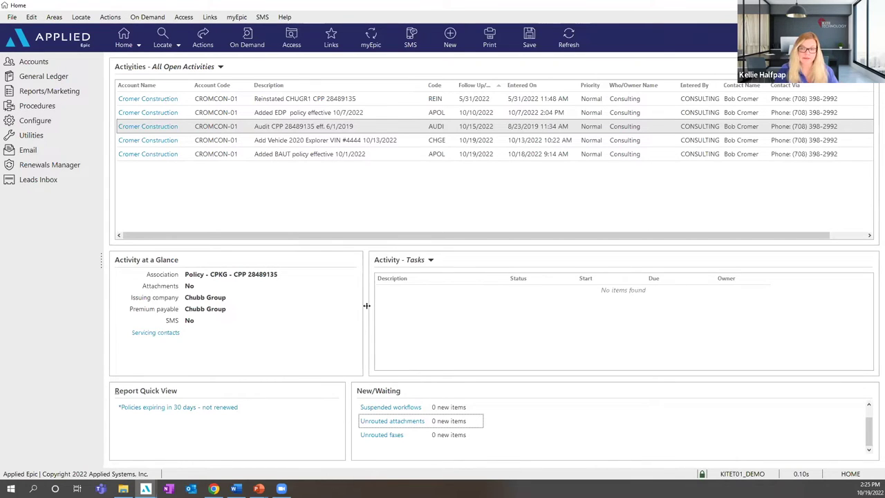
left_click_drag(349, 396, 393, 398)
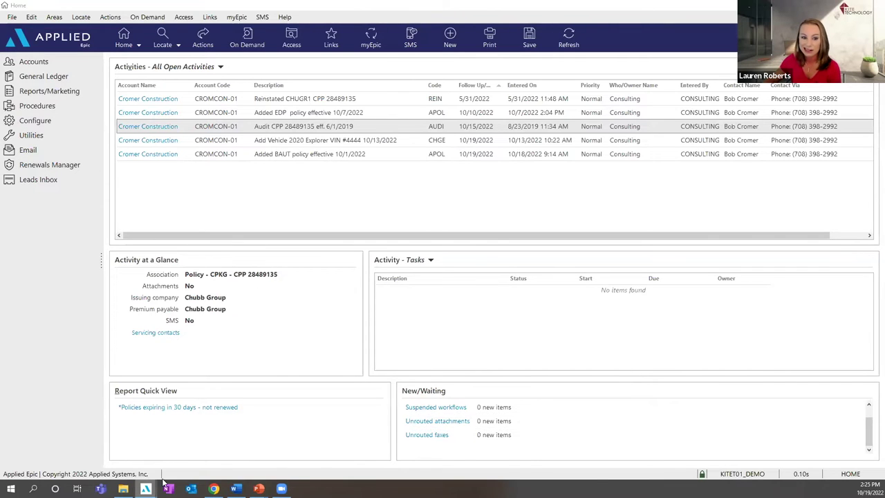
- Return to the Cromer Construction account window with its filtered activities list
mouse_move(147, 486)
left_click(550, 450)
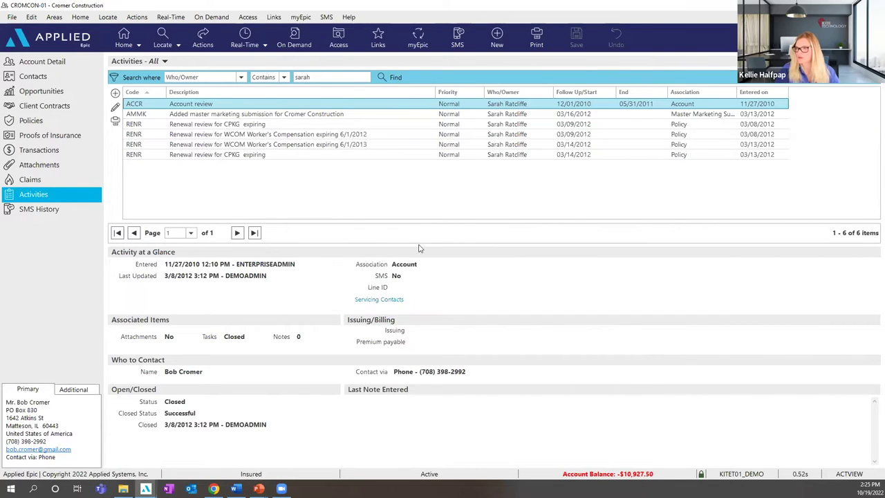
left_click(289, 212)
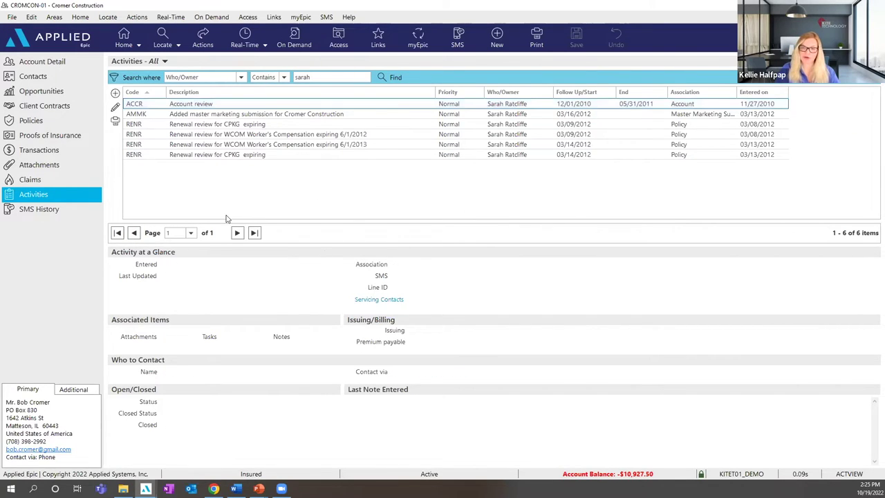
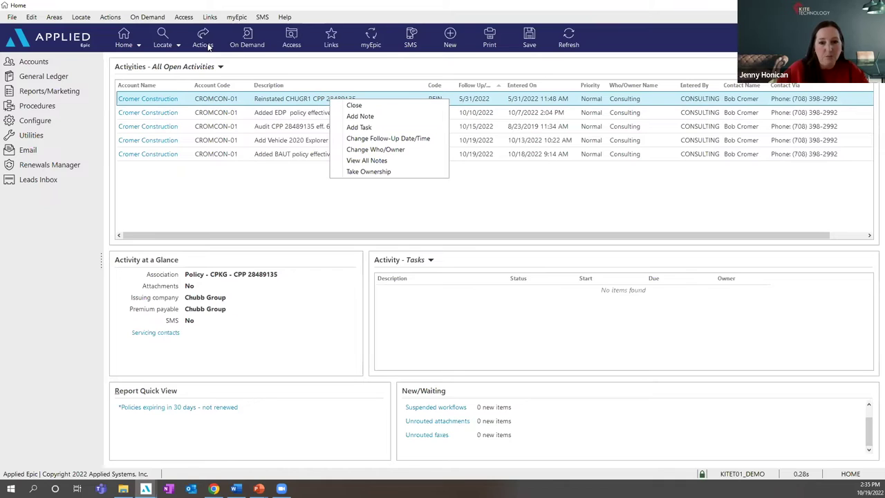
- Compare the general actions on the Home window with the shortcut options for the reinstatement activity
left_click(208, 45)
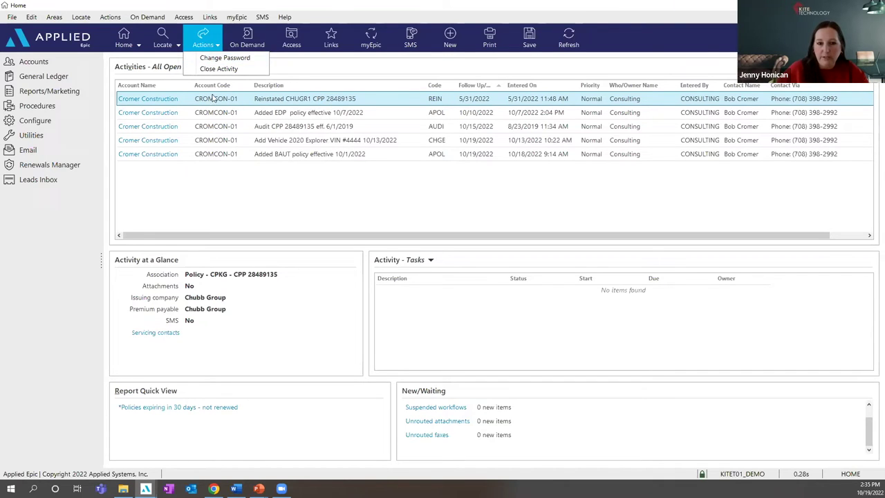
right_click(270, 101)
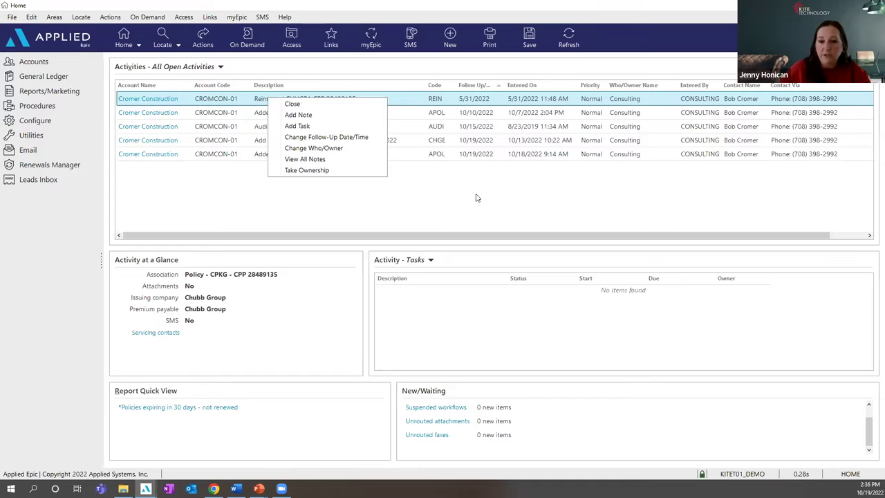
left_click(246, 216)
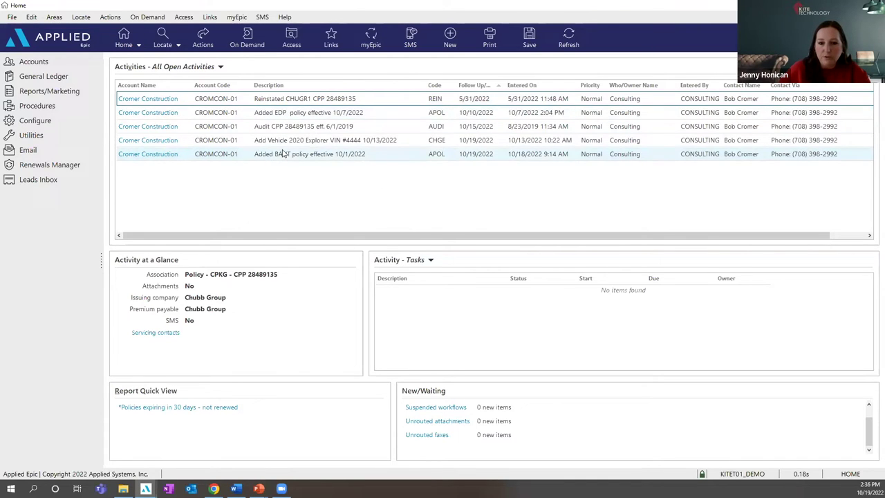
- Review the closing details and note field for the "Added EDP policy effective 10/7/2022" activity without closing it
left_click(282, 115)
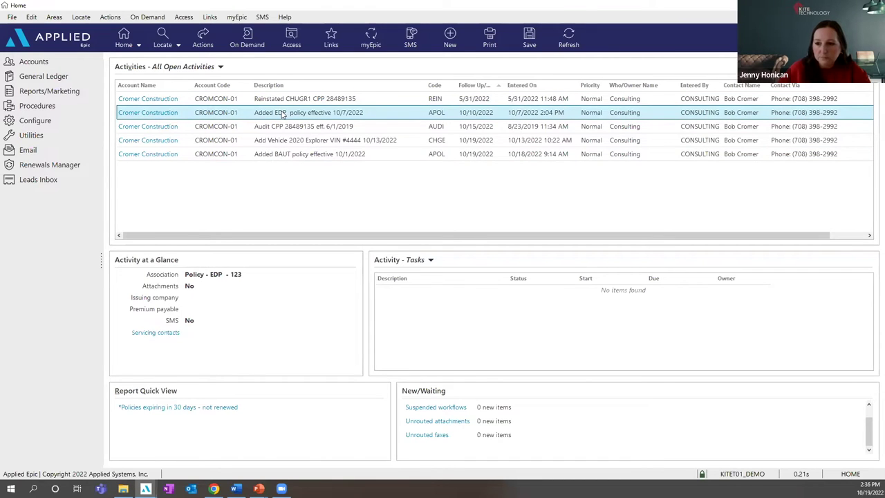
right_click(283, 114)
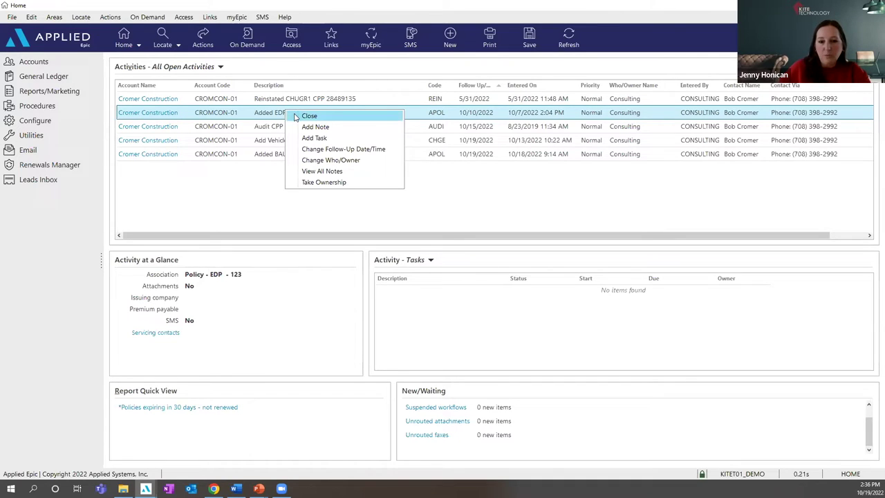
left_click(308, 115)
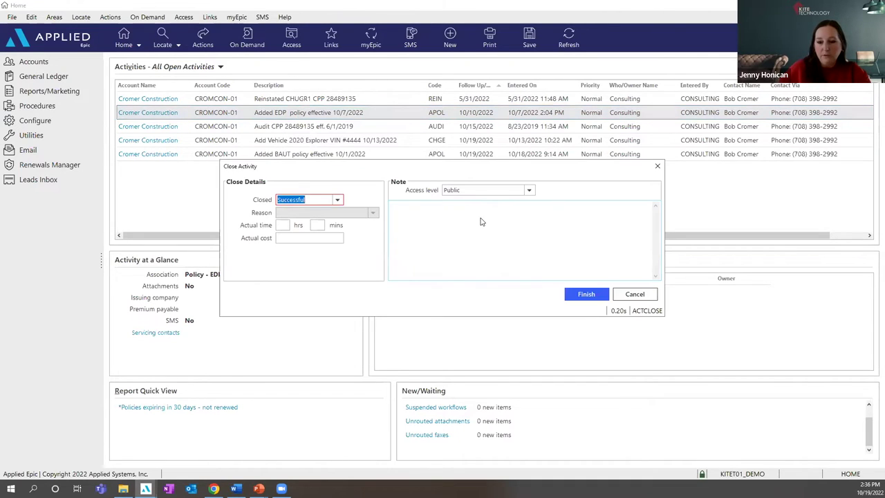
left_click(404, 209)
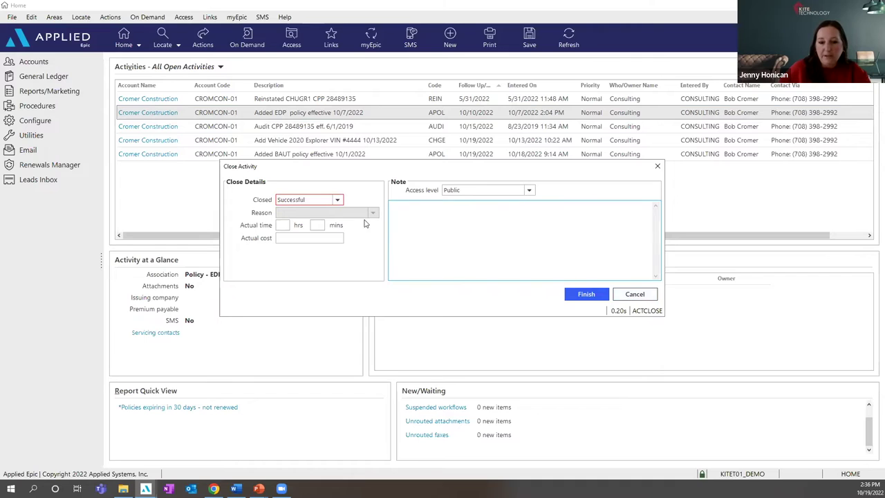
left_click(648, 296)
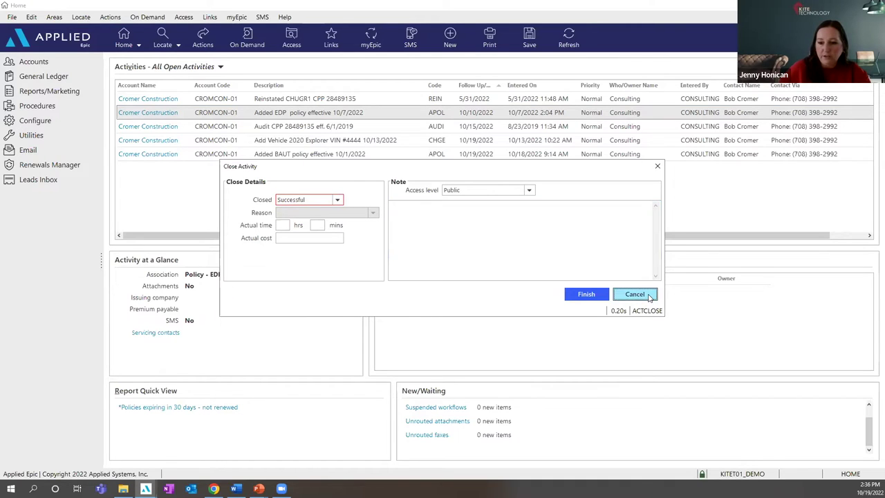
- Preview the Add Note and Add Task forms for the EDP policy activity, cancelling each one
right_click(348, 116)
left_click(375, 130)
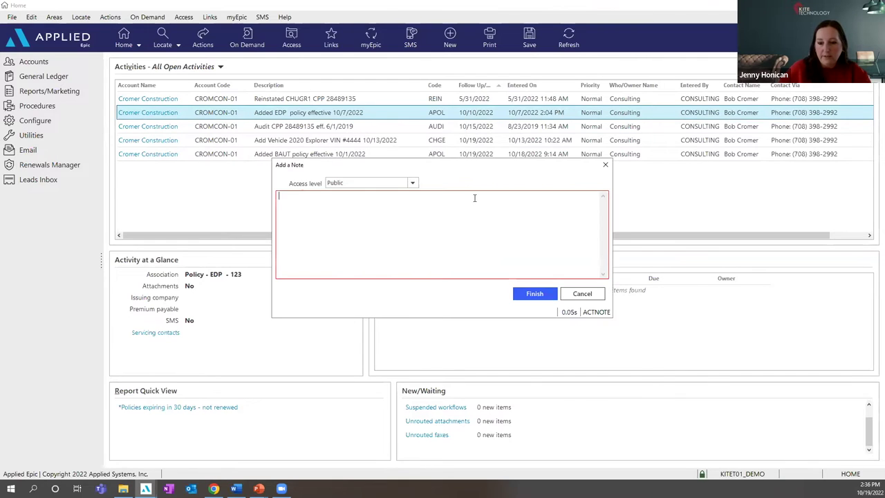
left_click(582, 293)
right_click(402, 115)
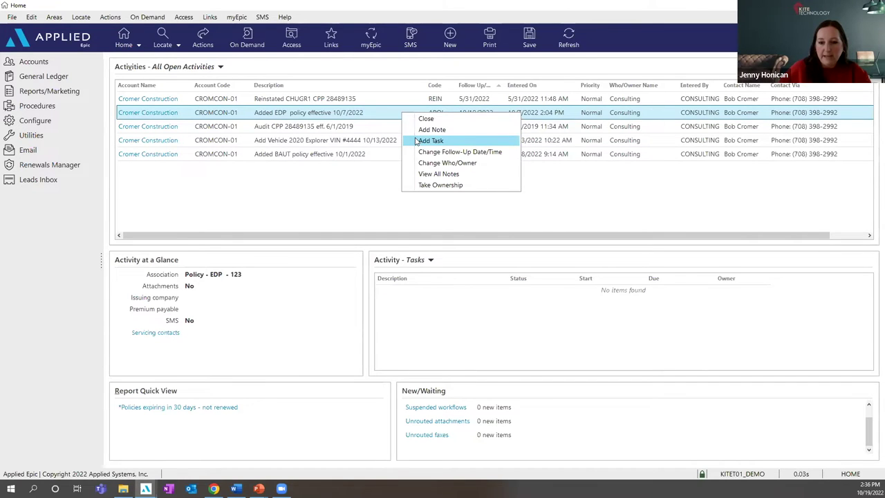
left_click(418, 141)
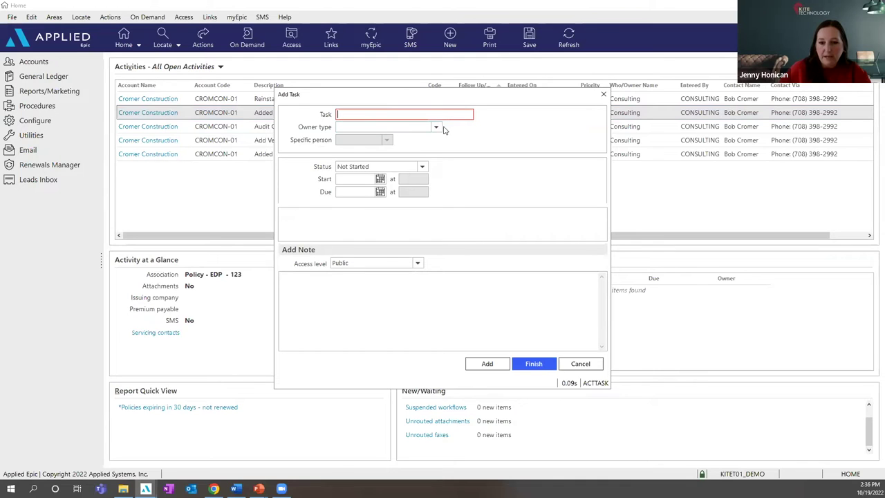
left_click(573, 367)
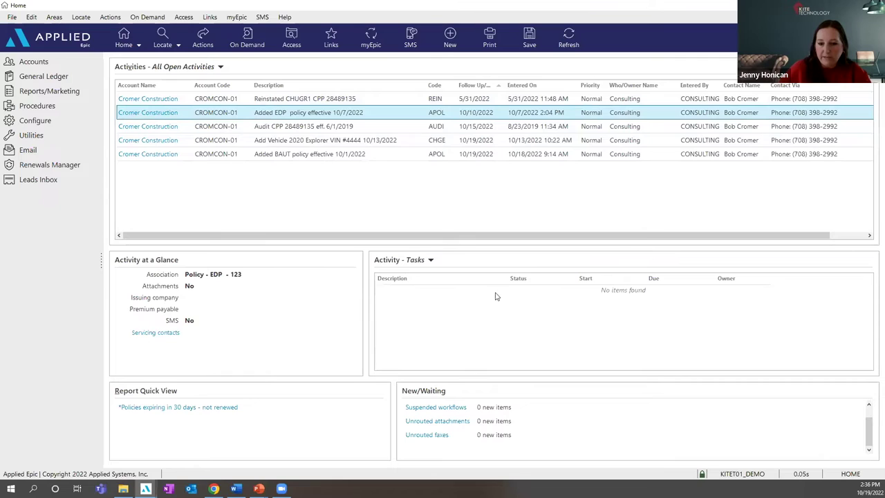
- Set the Home window's activity detail section to show Last Note Entered instead of Tasks
left_click(430, 260)
left_click(446, 276)
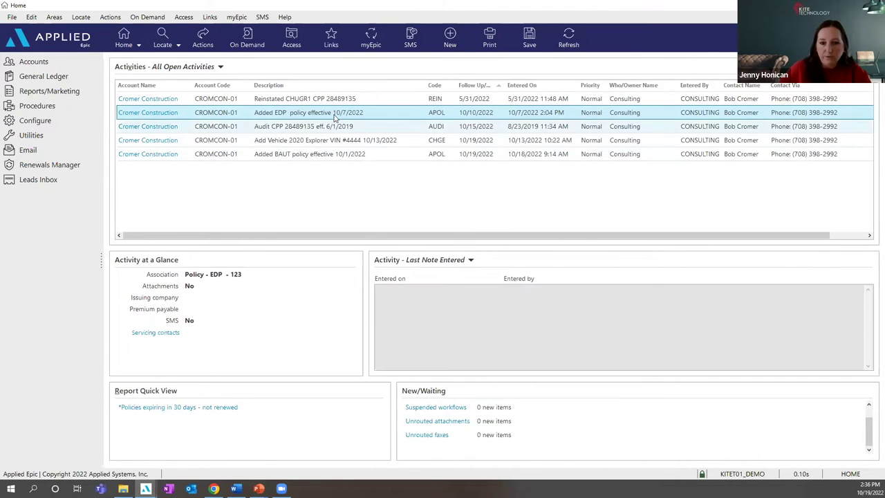
- Change the follow-up date of the "Added EDP policy effective 10/7/2022" activity to 10/20
right_click(333, 113)
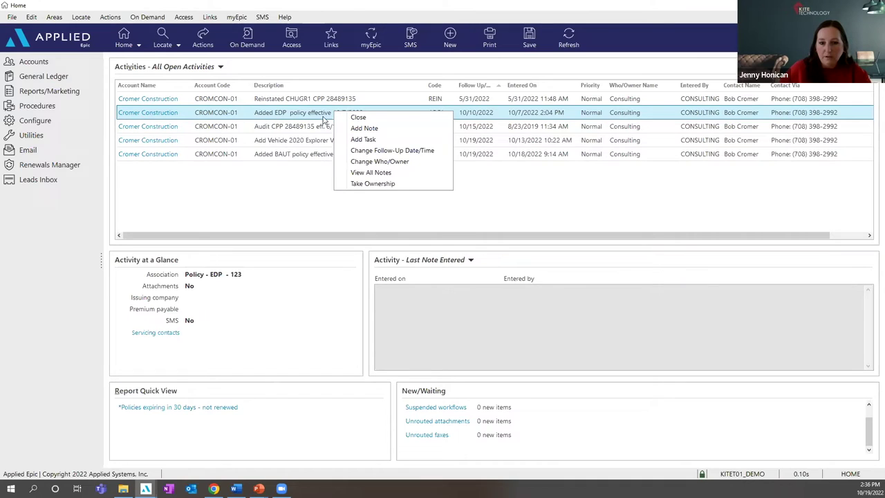
left_click(352, 151)
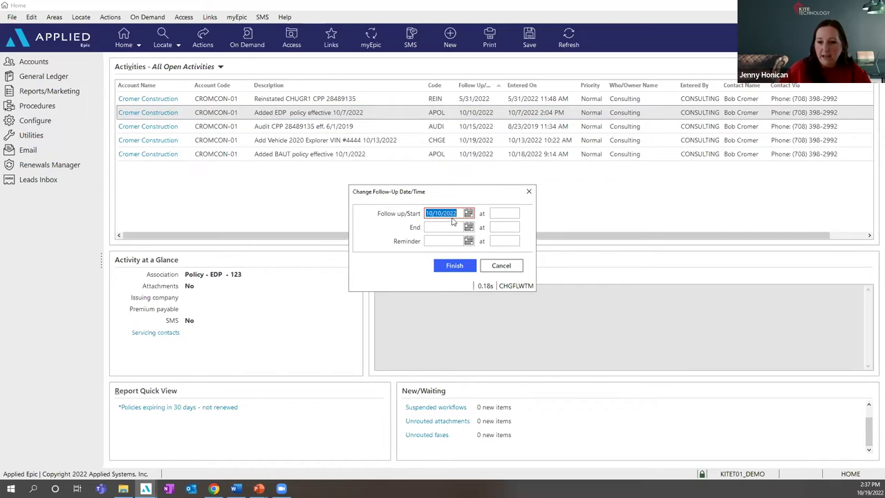
type("1020")
key("Tab")
left_click(452, 267)
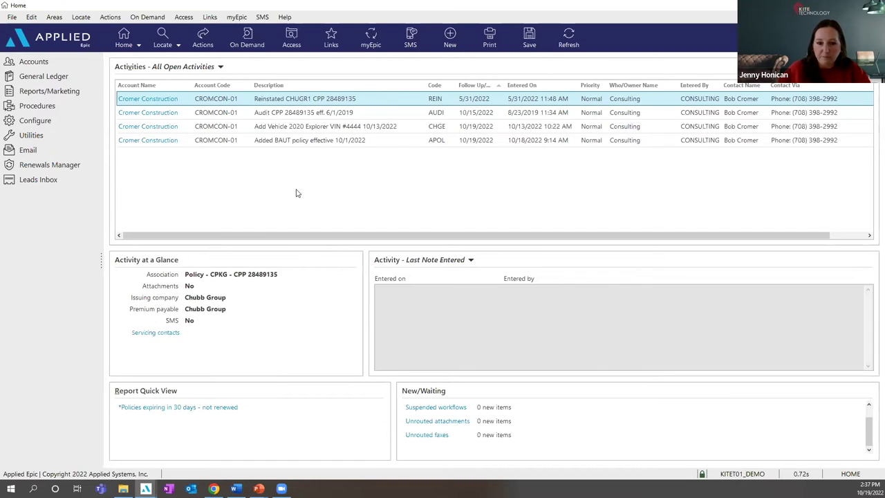
- Preview the Change Who/Owner form and its employee list for the "Added BAUT policy effective 10/1/2022" activity, cancelling without a change
right_click(300, 141)
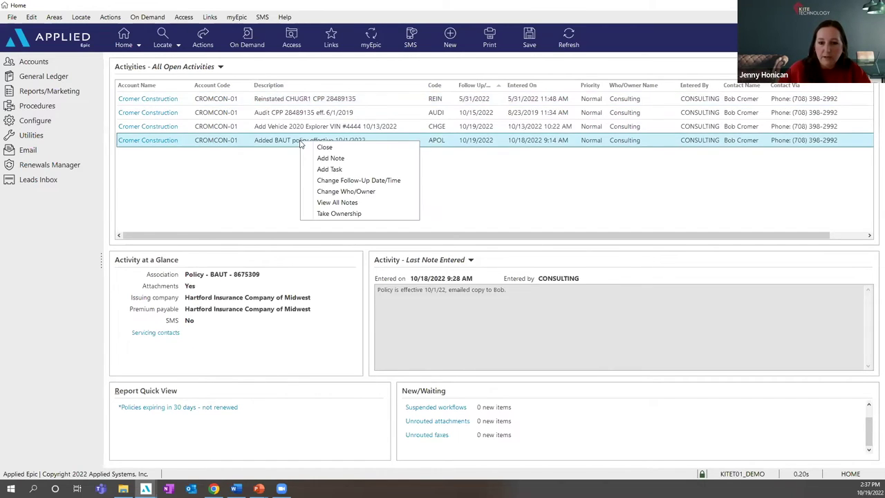
left_click(321, 191)
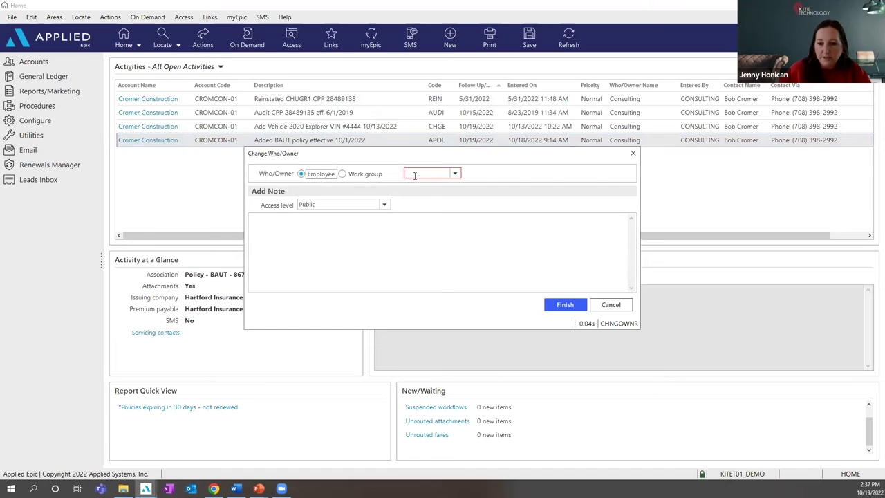
left_click(456, 174)
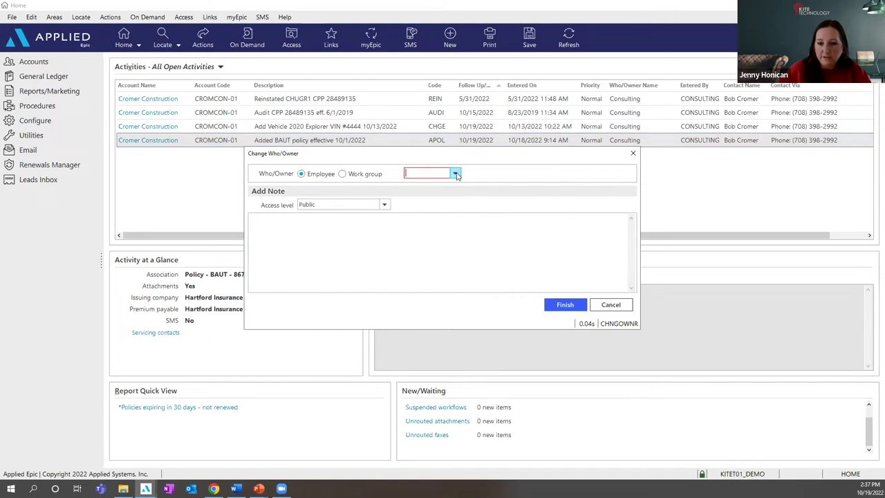
left_click(456, 174)
left_click(435, 173)
left_click(455, 173)
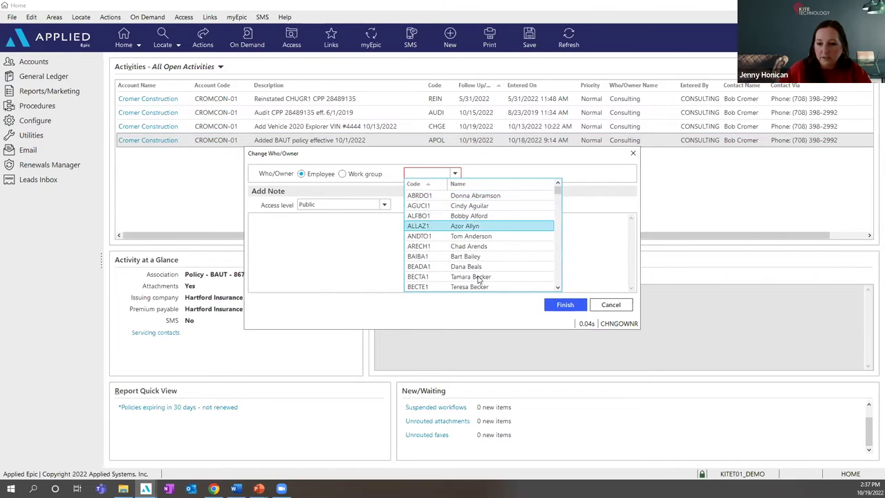
left_click(610, 306)
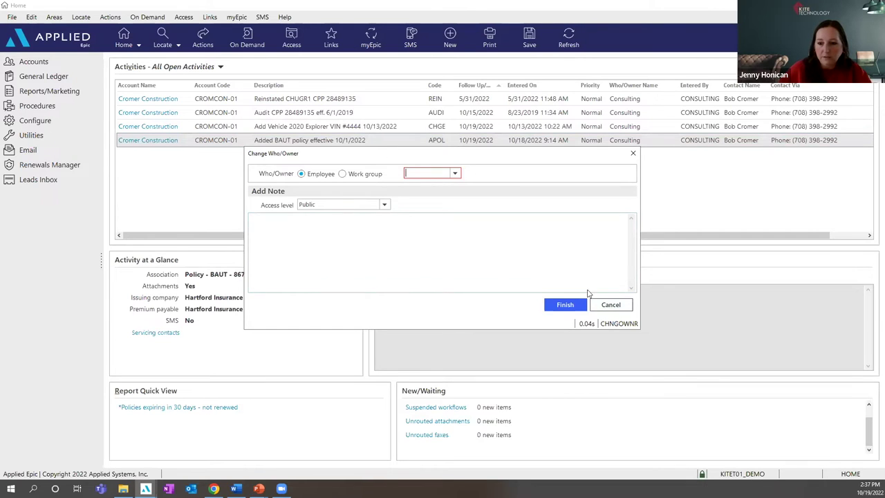
left_click(611, 304)
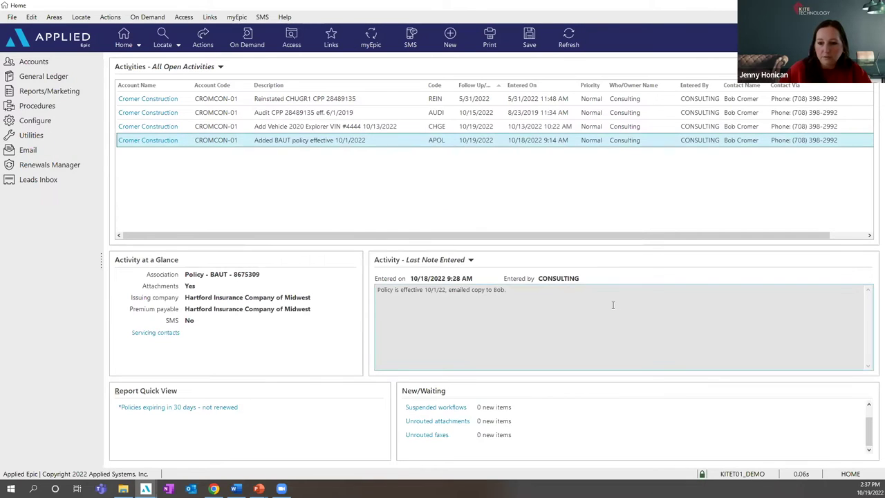
- View all notes of the BAUT policy activity from the Home window, sort them in ascending date order, and close the notes
right_click(377, 137)
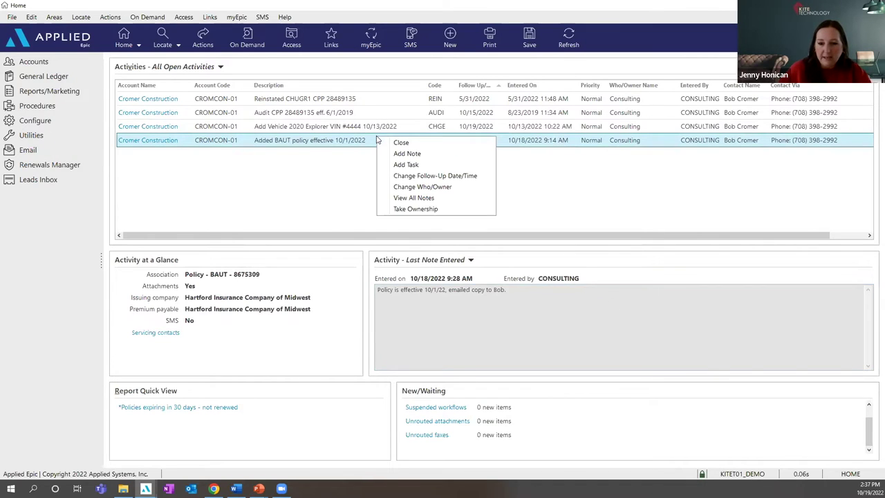
left_click(400, 199)
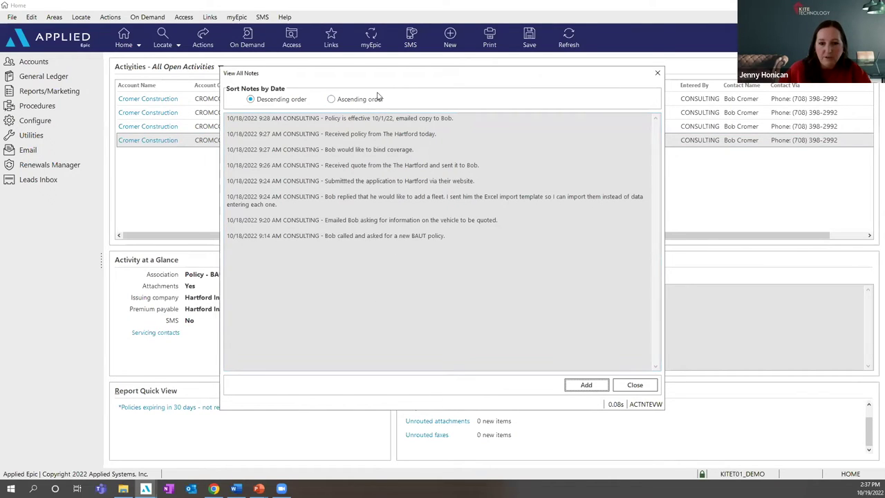
left_click_drag(375, 76, 439, 102)
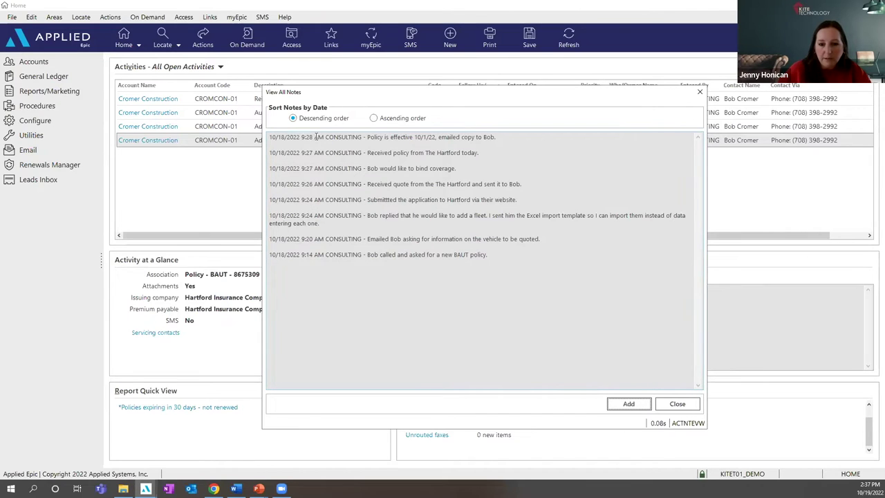
left_click(373, 119)
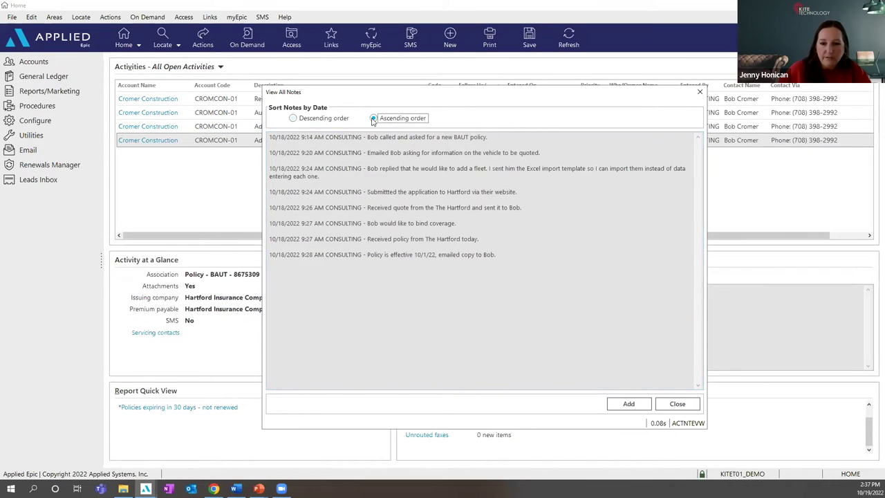
left_click(677, 405)
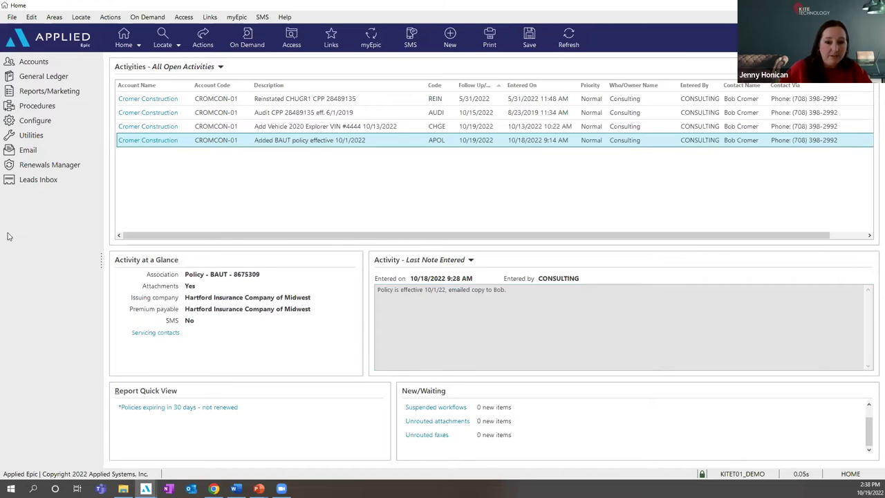
- Open the BAUT policy activity's detail and view all its notes together from there, closing the notes list again
double_click(290, 141)
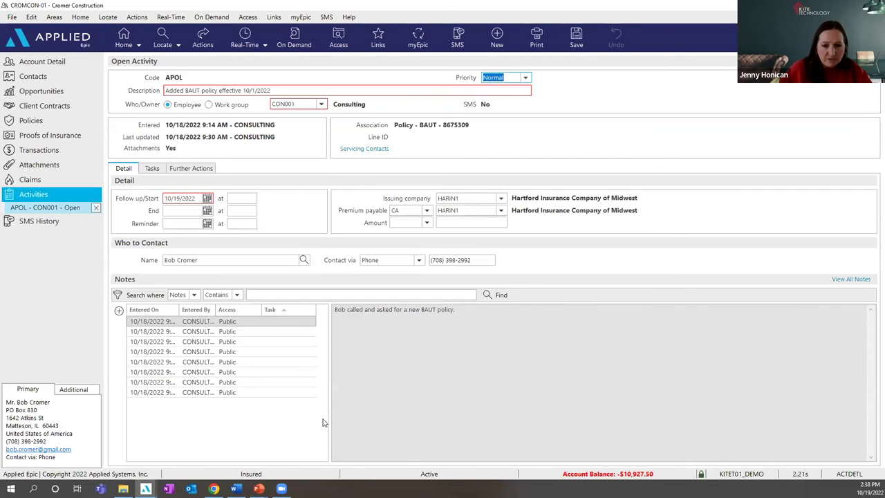
left_click(855, 280)
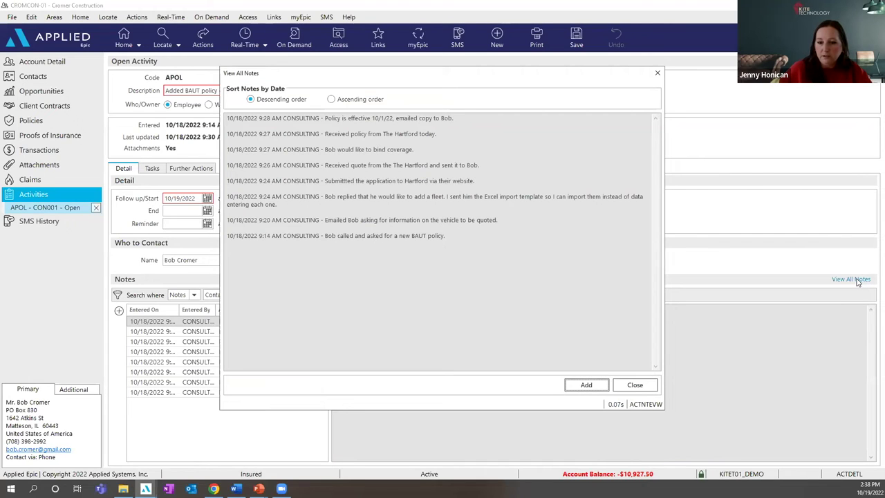
left_click(622, 385)
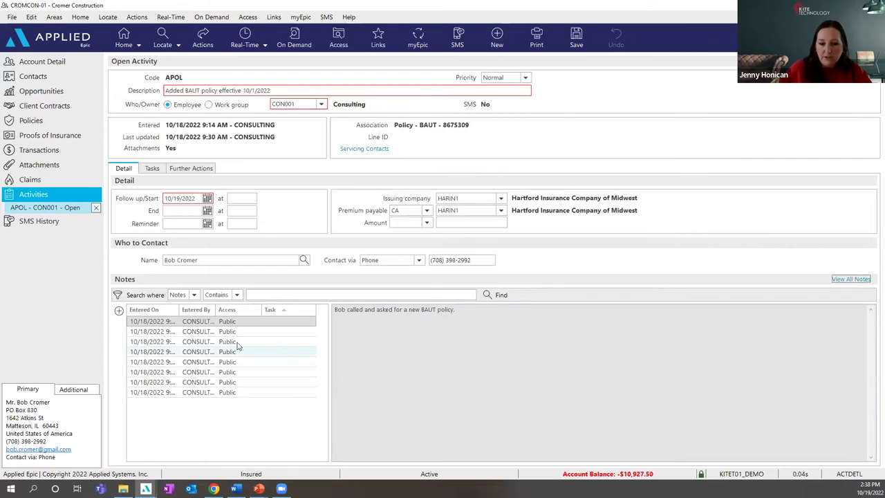
- Read the second, third and fourth notes one at a time in the activity's notes list
left_click(194, 295)
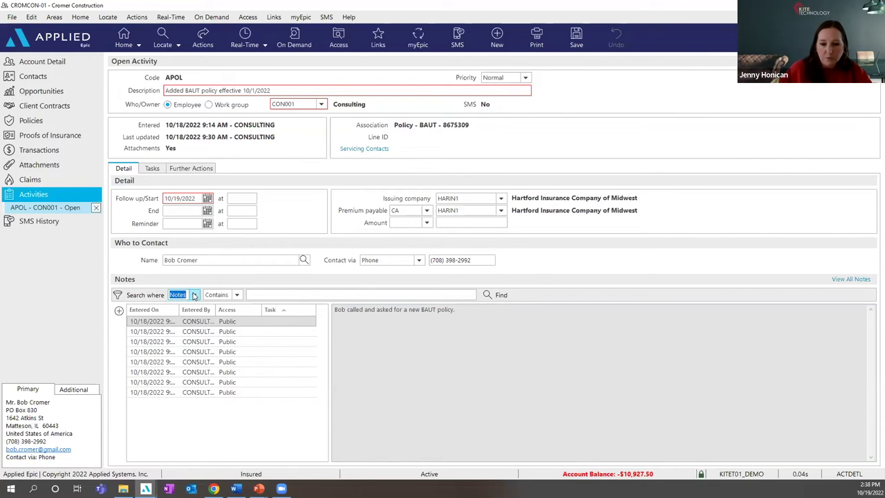
left_click(194, 296)
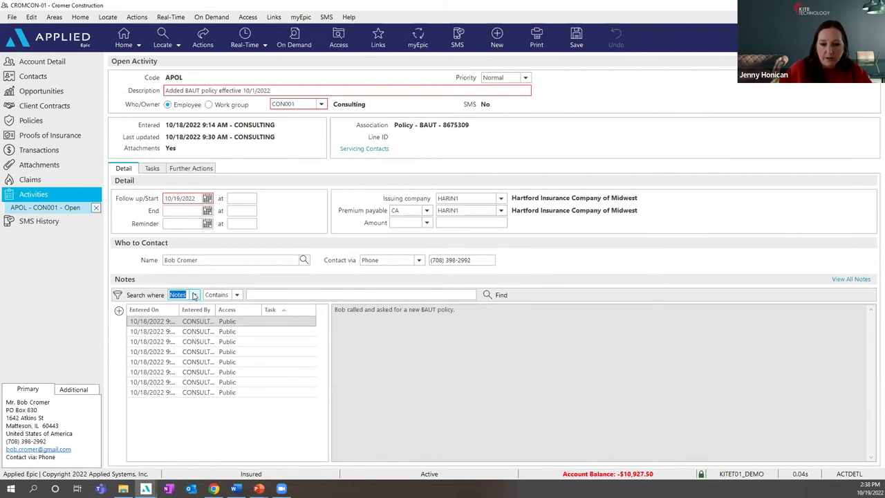
left_click(204, 332)
left_click(204, 342)
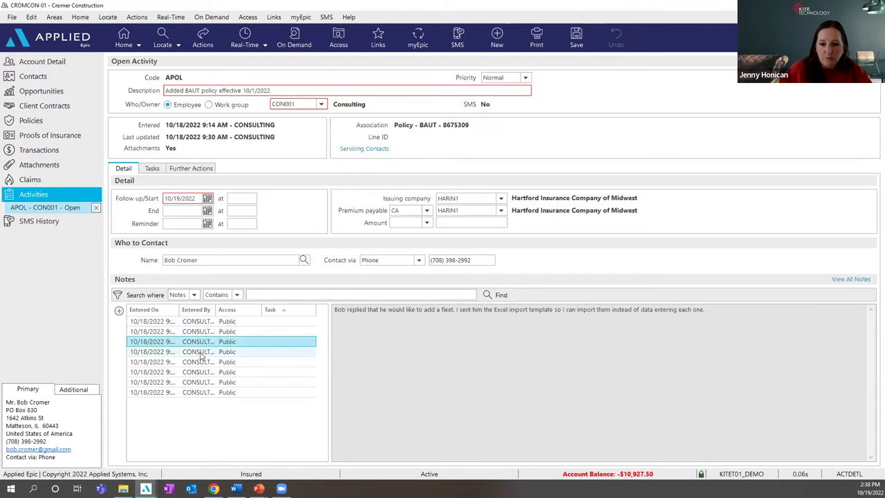
left_click(202, 351)
- Filter the activity's notes to those containing the contact's first name, and clear the filter after reviewing the matches
left_click(194, 295)
left_click(268, 295)
left_click(271, 294)
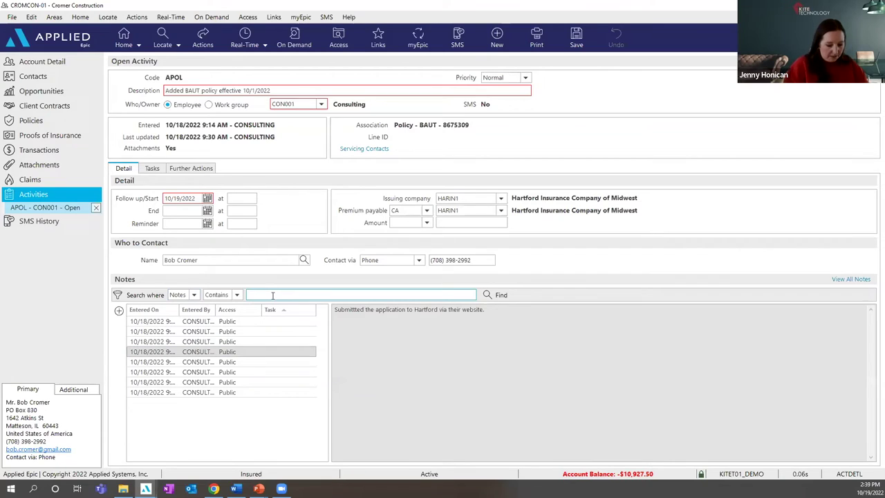
type("Bob")
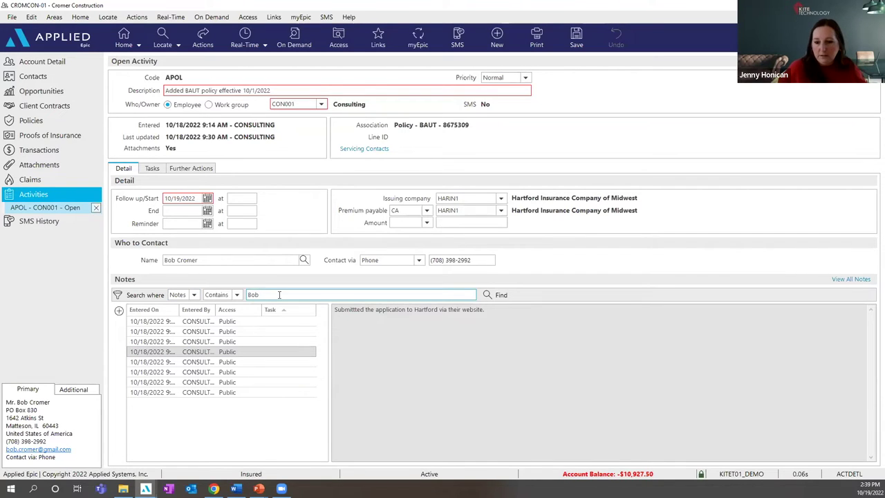
left_click(496, 295)
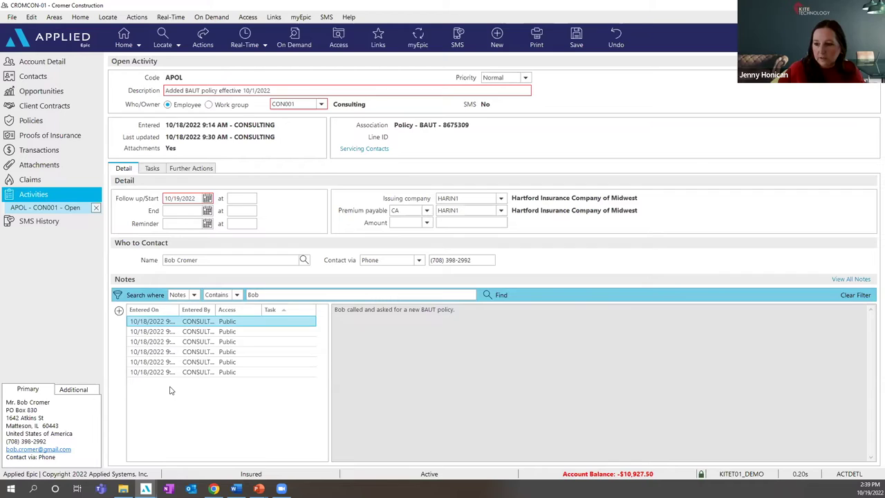
left_click(851, 295)
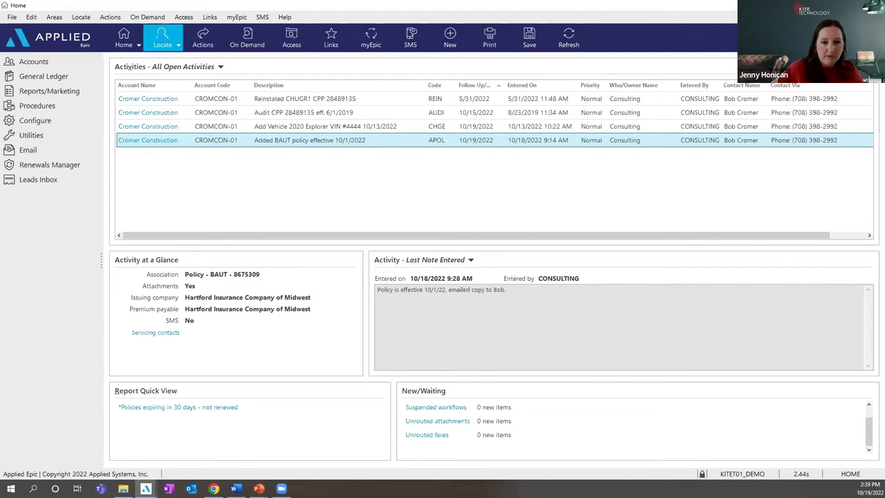
- Open Cromer Construction's attachments and review the details of the invoices, 22-23 Summary of Insurance.docx and the BAUT quote from the Hartford
left_click(163, 40)
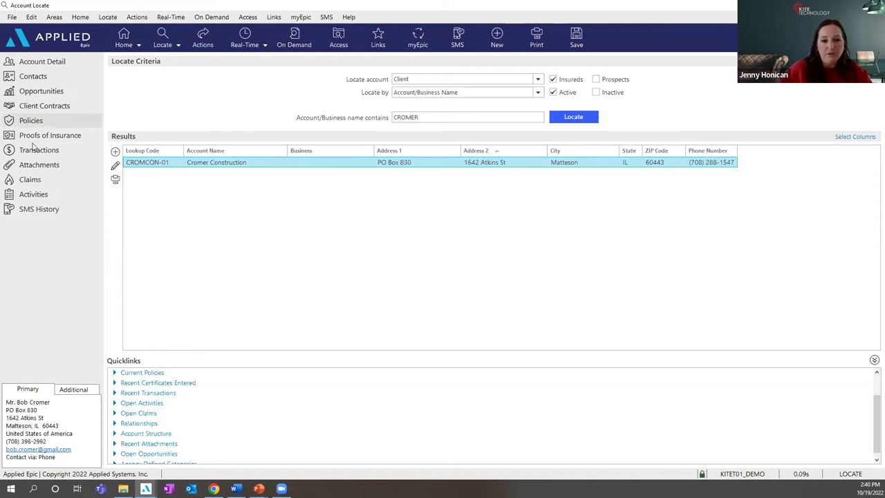
left_click(33, 165)
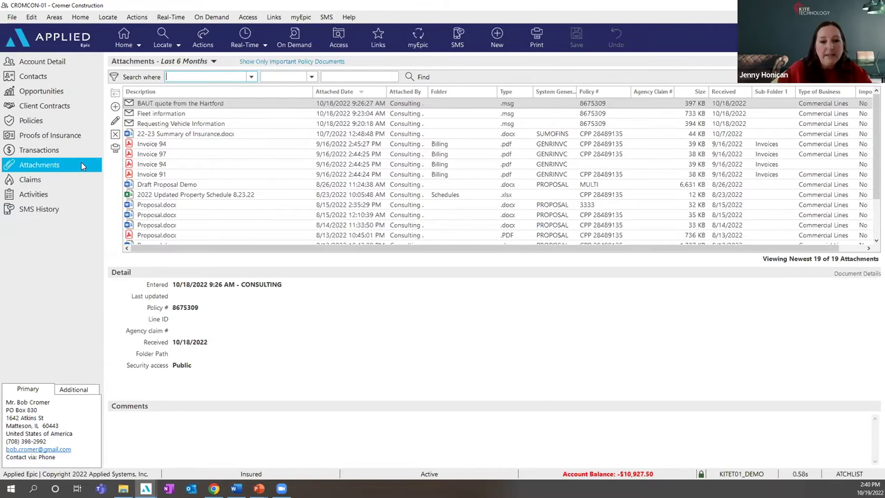
left_click(151, 166)
left_click(151, 174)
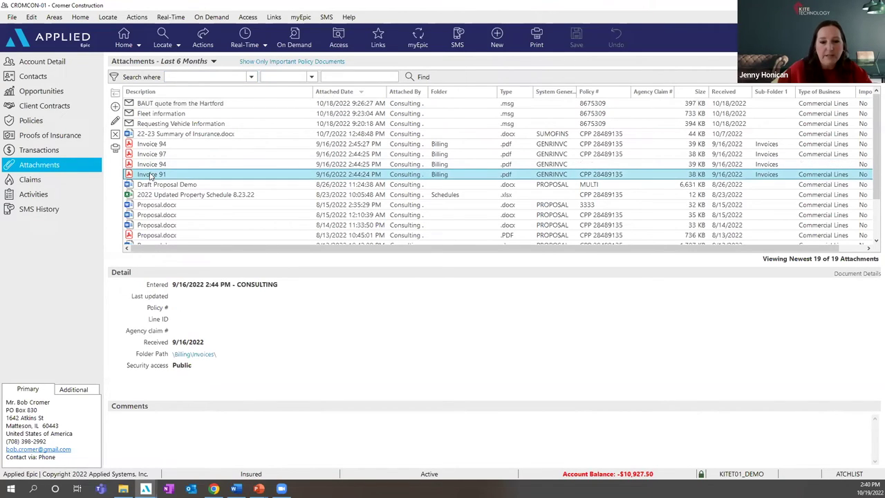
left_click(187, 135)
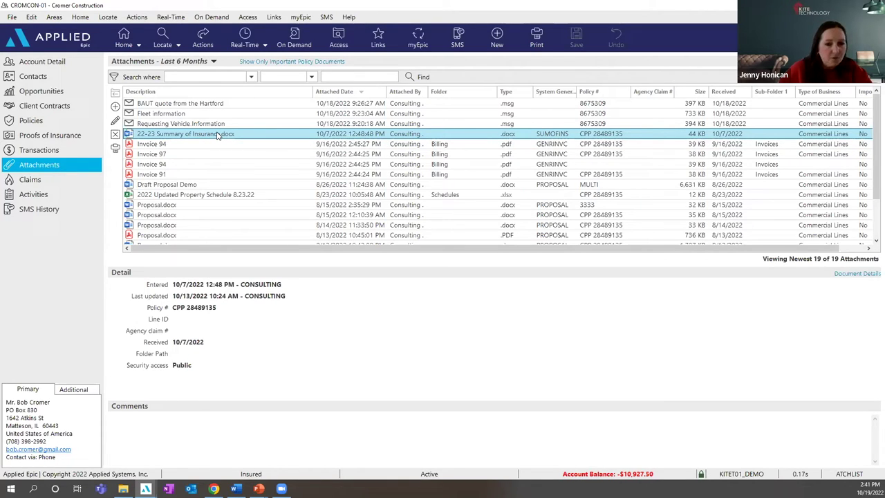
left_click(171, 103)
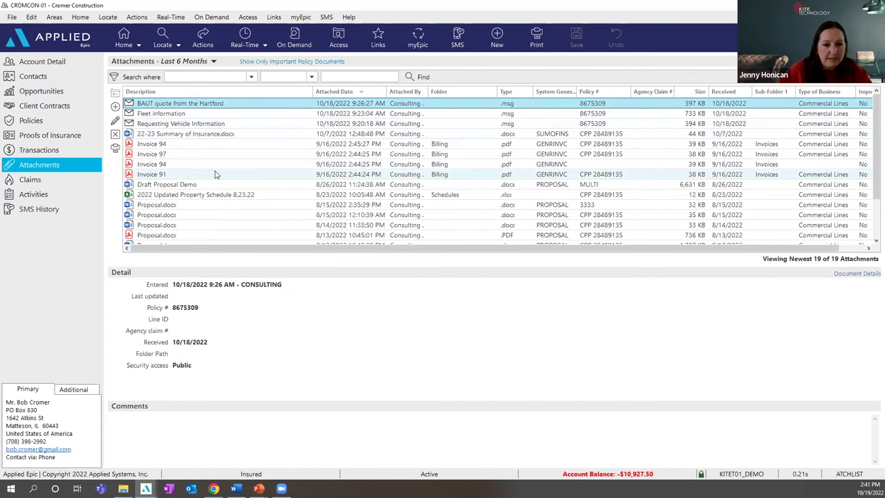
scroll(214, 174, "down", 1)
scroll(215, 174, "up", 1)
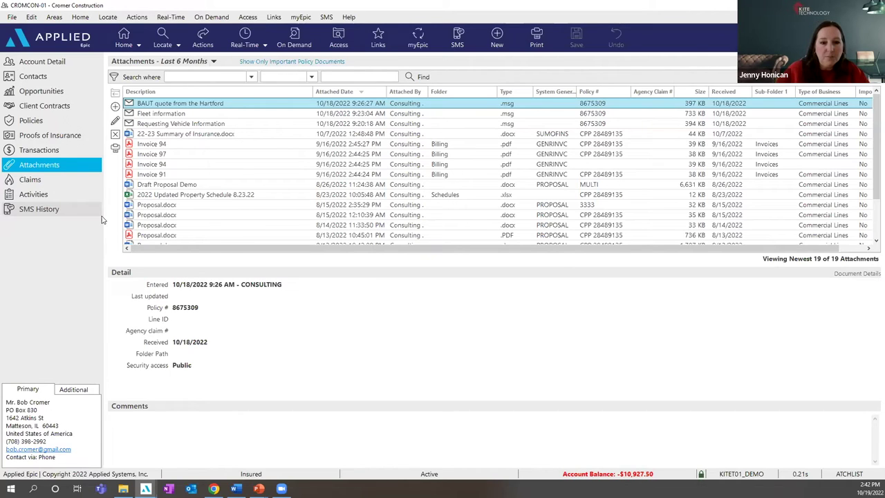
- Switch the account's attachments to Folder View and open the Dec Pages subfolder inside Policies
left_click(213, 62)
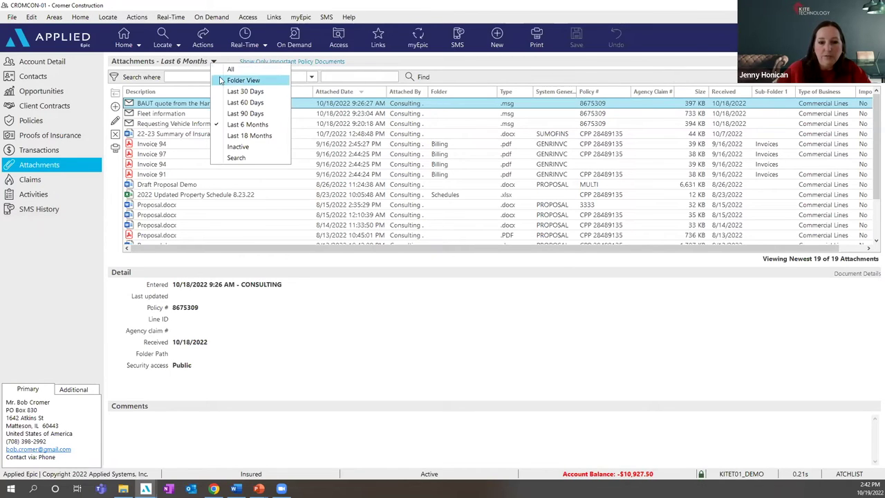
left_click(244, 80)
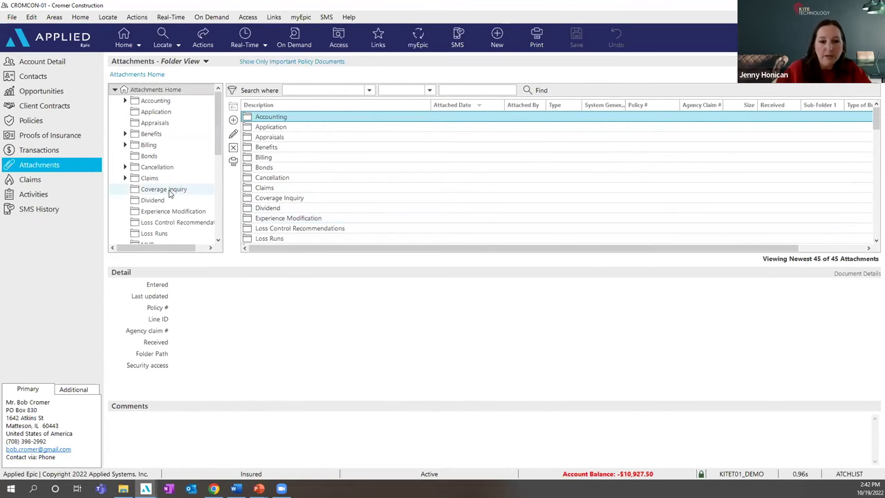
scroll(170, 193, "down", 4)
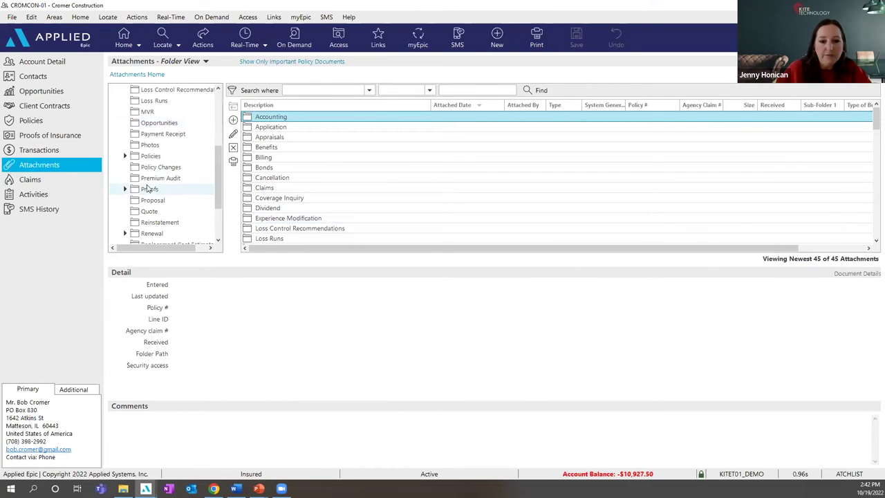
left_click(149, 156)
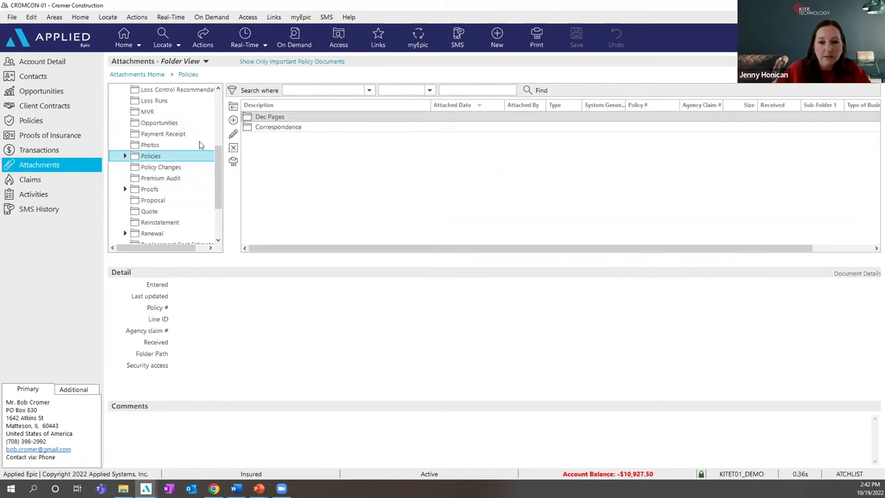
left_click(267, 118)
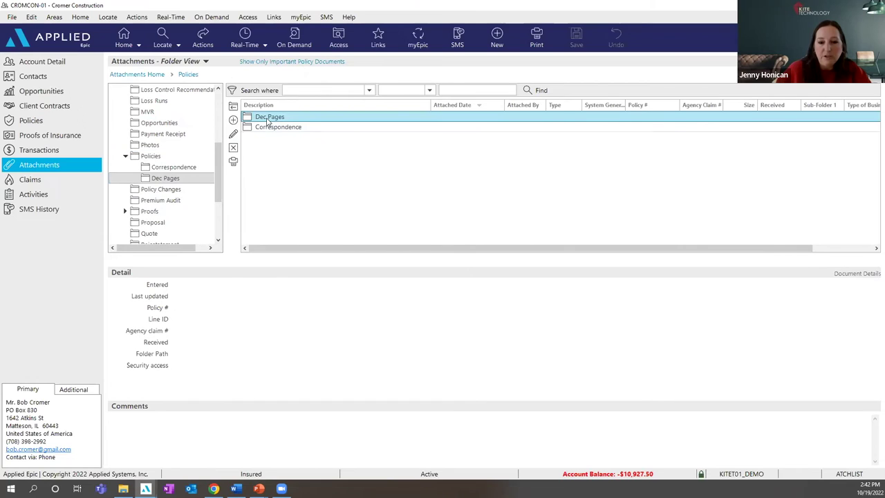
- Open the Dec Pages subfolder to review its document, and return to the Policies folder
double_click(268, 117)
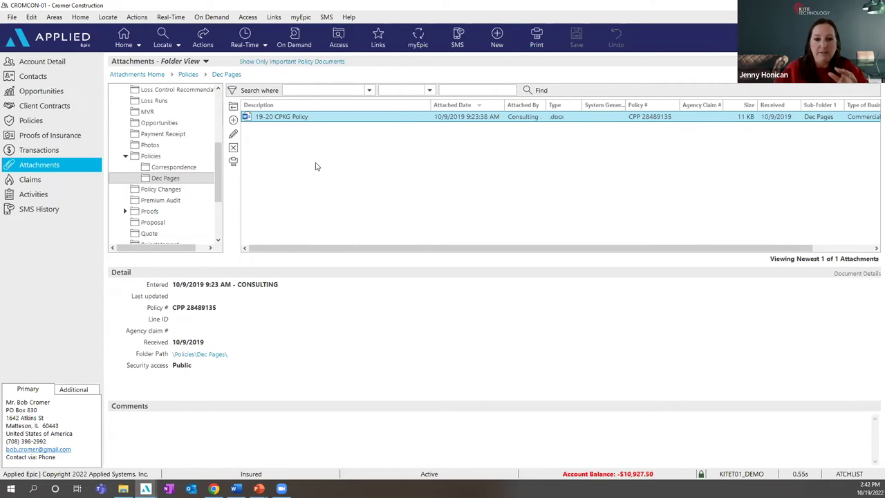
left_click(156, 157)
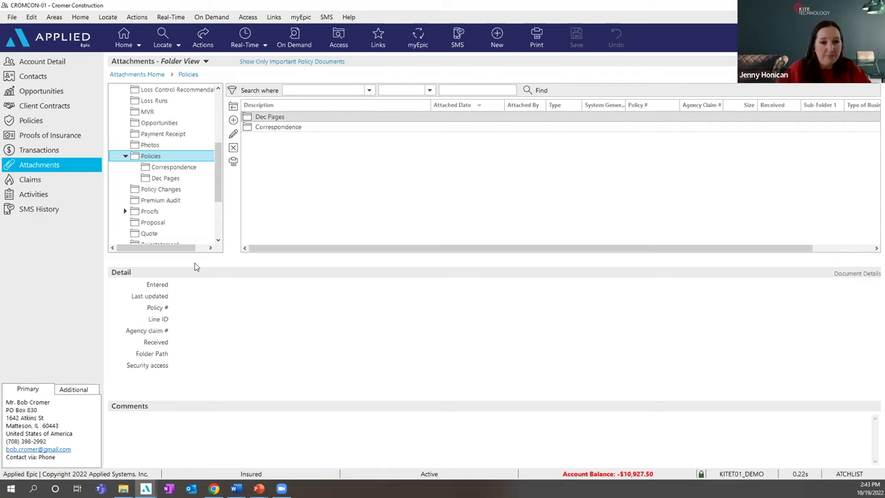
- Close the open APOL activity for the BAUT policy and show the account's activities list
left_click(32, 195)
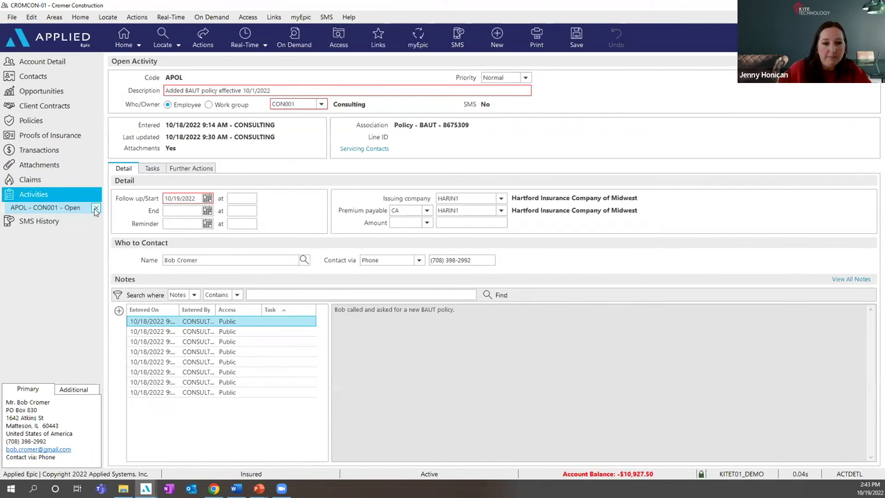
left_click(95, 209)
left_click(67, 195)
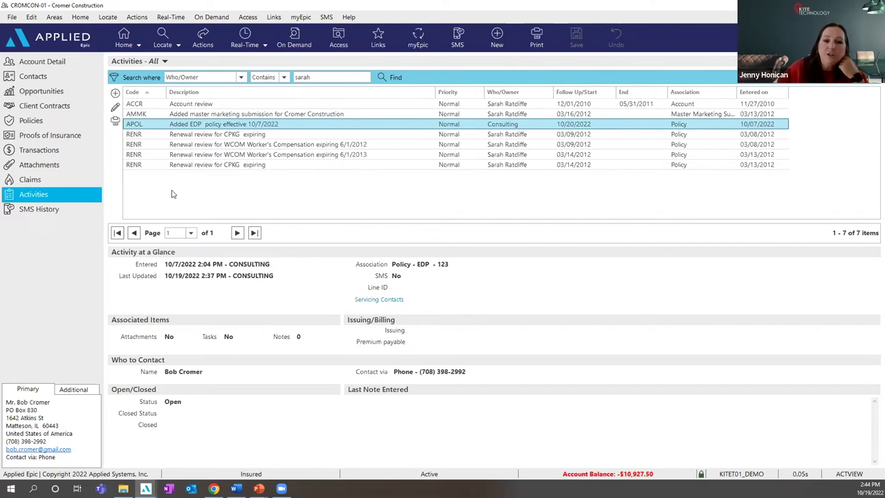
- Access the open activities linked to the BAUT policy effective 10/1/2022, and the attachments linked to the resulting activity
left_click(47, 121)
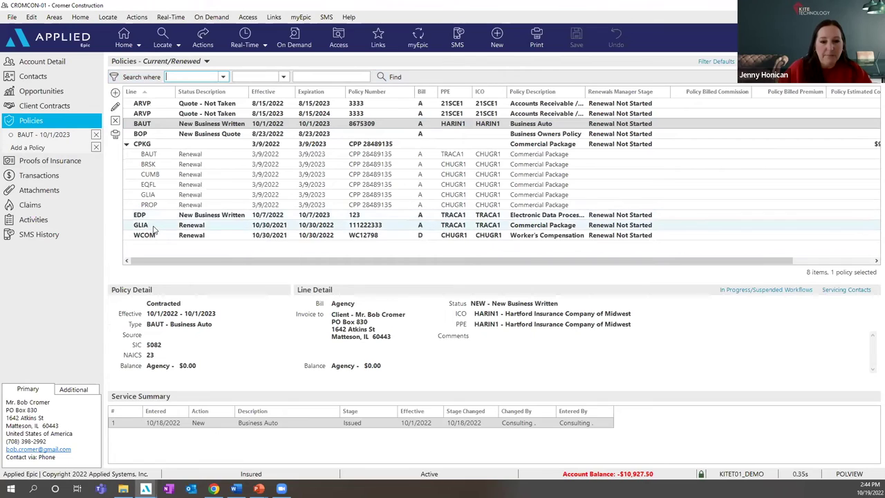
left_click(228, 128)
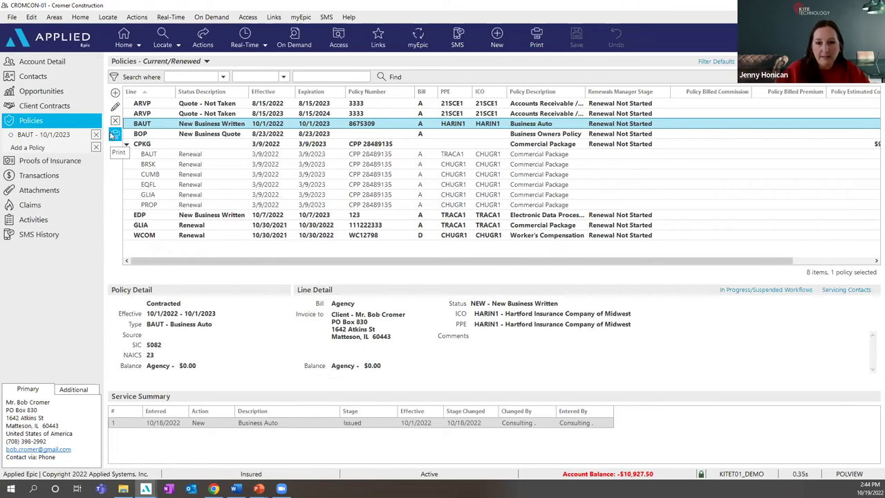
left_click(339, 42)
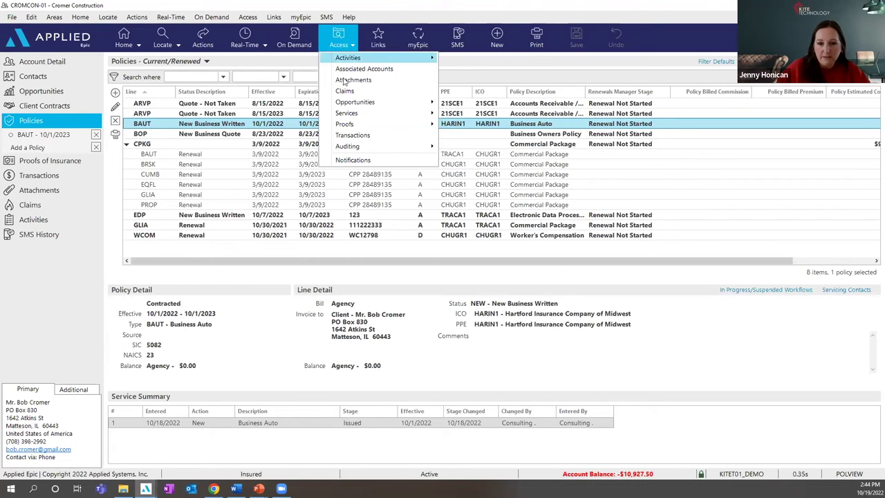
mouse_move(350, 61)
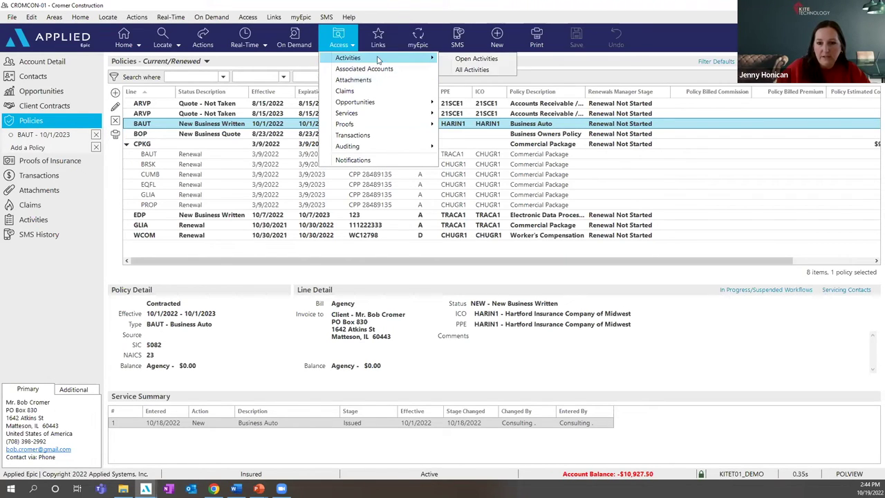
left_click(454, 59)
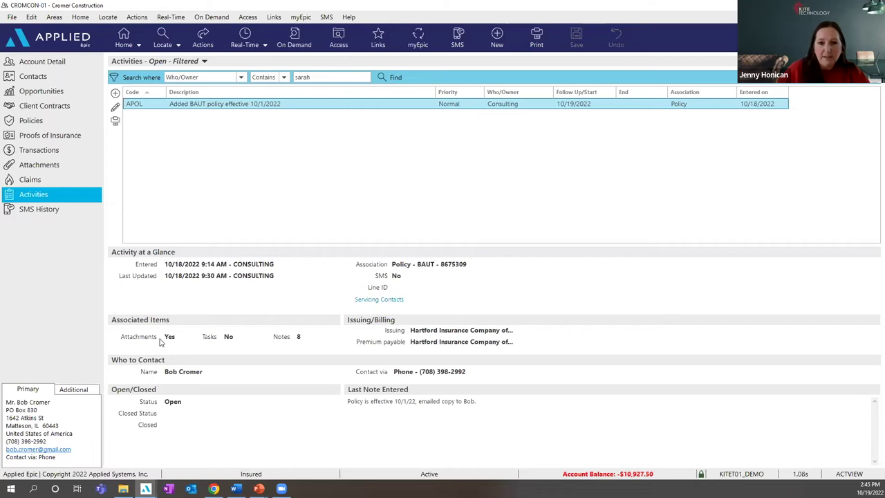
left_click(341, 46)
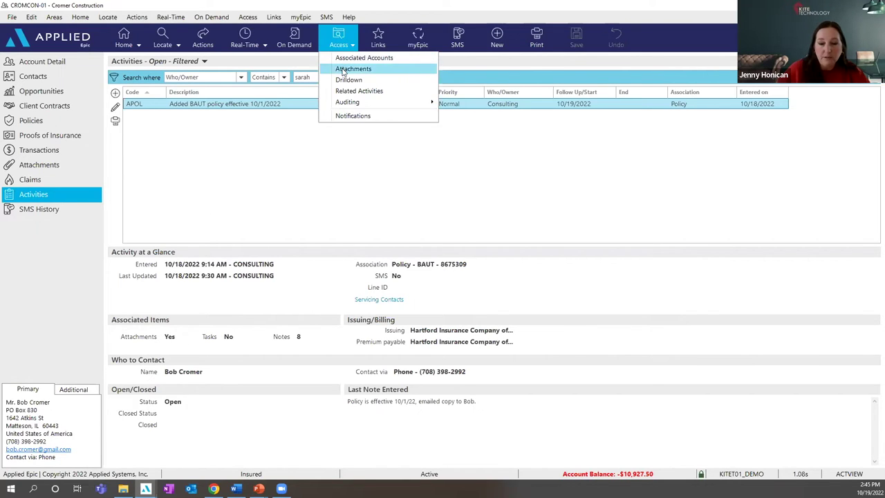
left_click(344, 69)
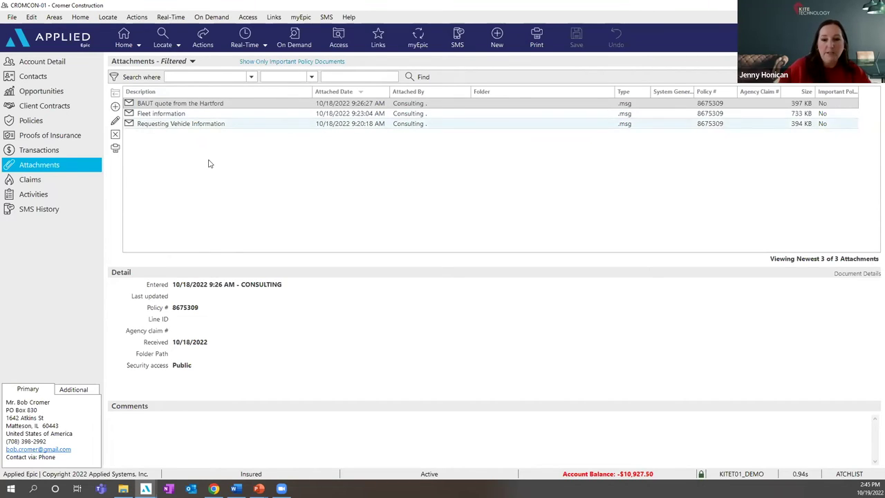
- Access the attachments linked to the BAUT policy and show all documents instead of only important policy documents
left_click(53, 121)
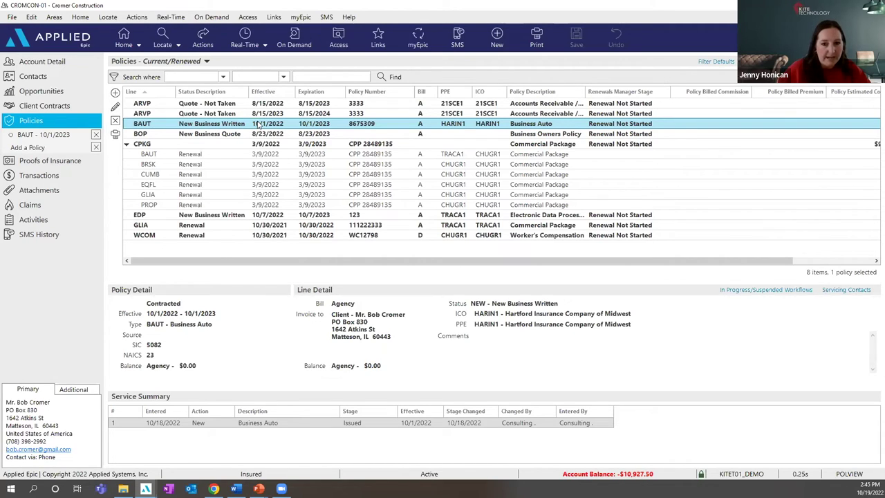
left_click(338, 38)
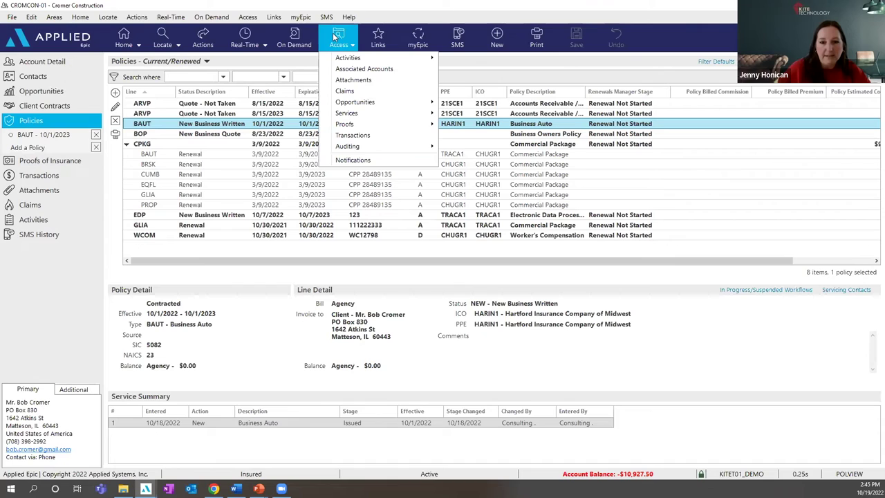
left_click(344, 80)
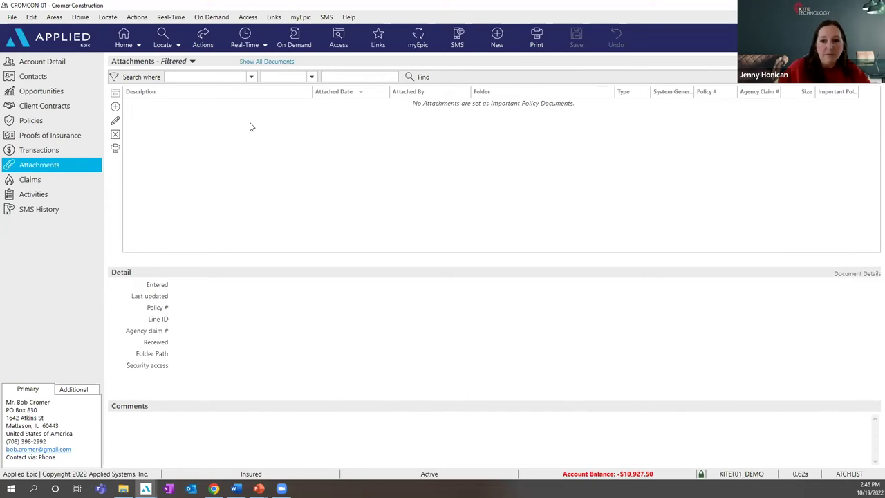
left_click(281, 62)
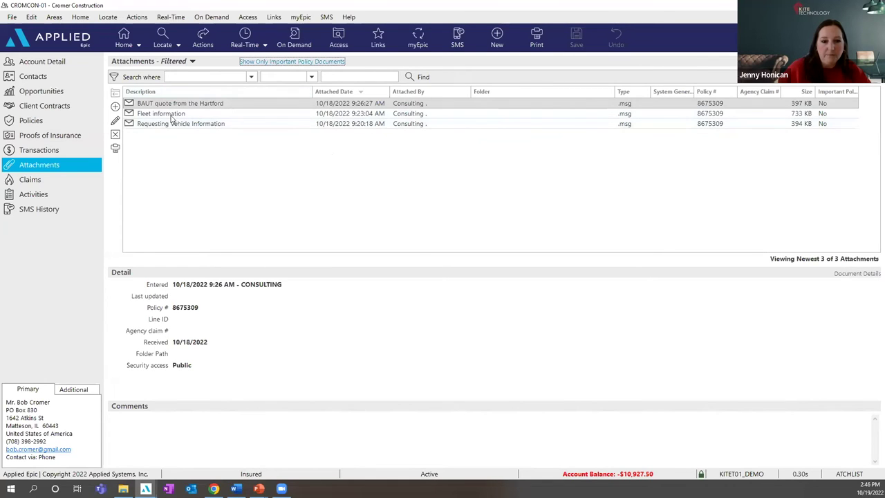
- Access the transactions linked to the BAUT policy, and switch the transactions list to the Balance Forward view
left_click(31, 121)
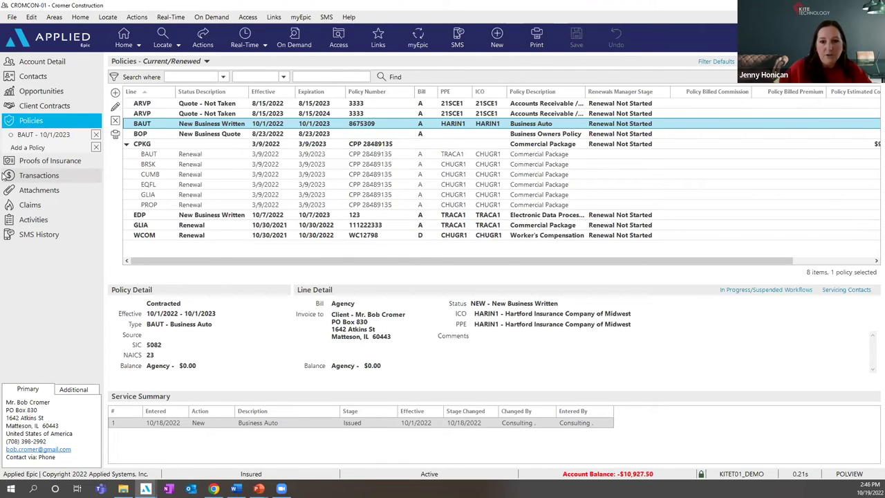
left_click(332, 45)
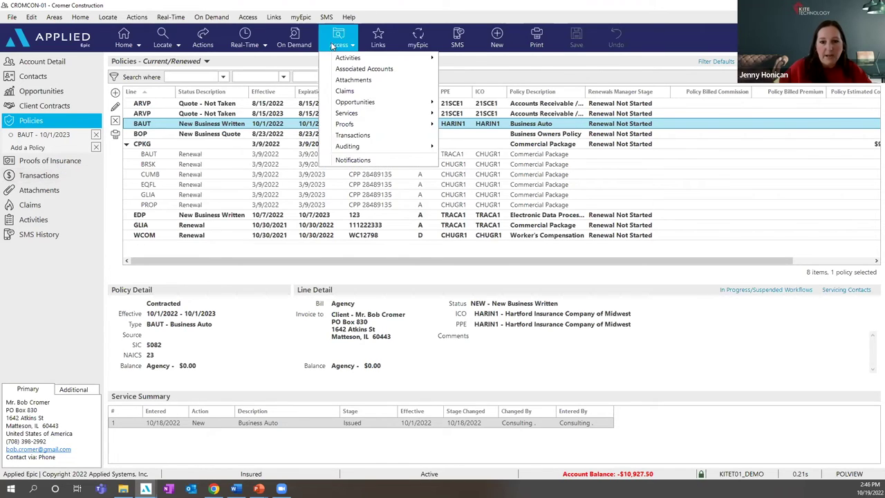
left_click(340, 136)
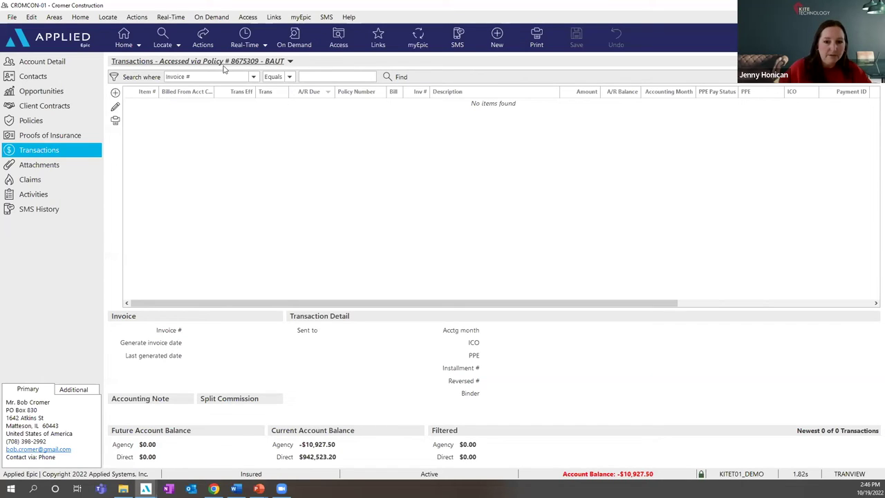
left_click(271, 62)
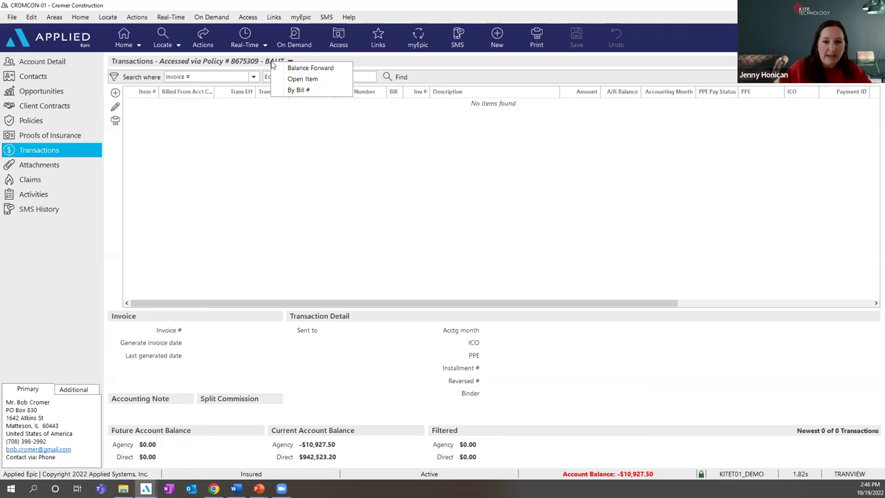
left_click(285, 68)
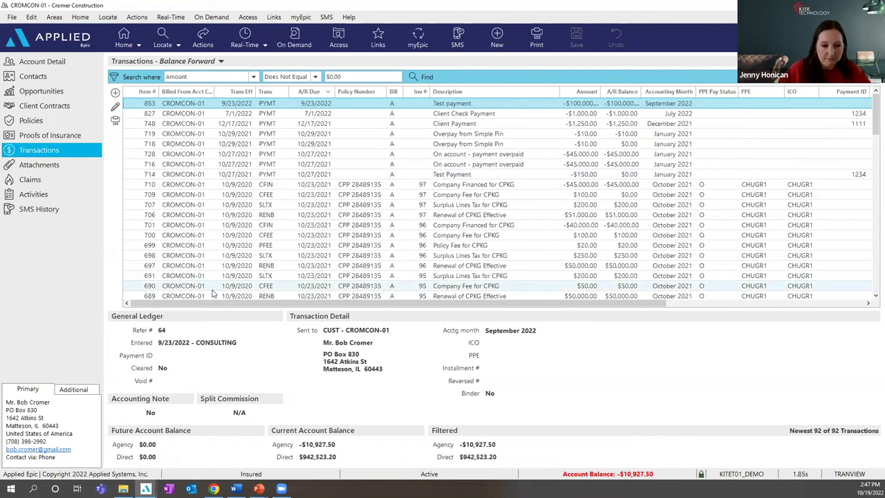
- Switch to the PowerPoint slide show to view the Better Organize Your Attachments slide, and return to the Applied Epic Home window
mouse_move(259, 488)
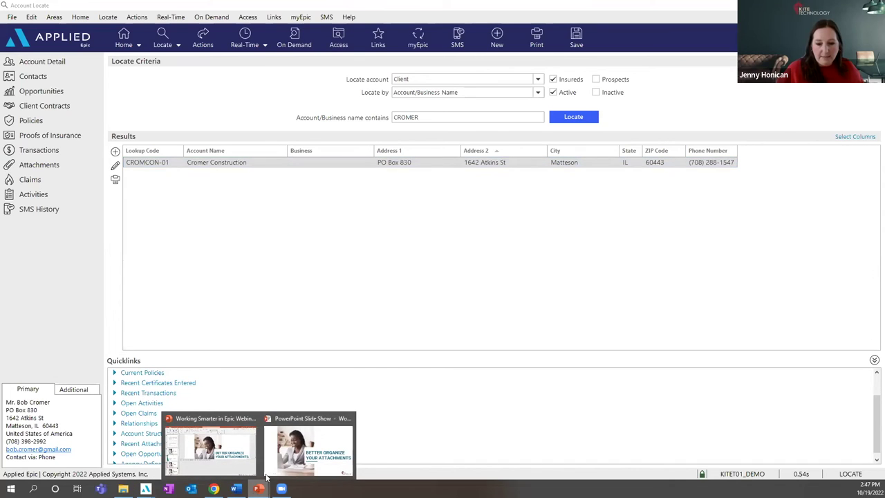
left_click(295, 418)
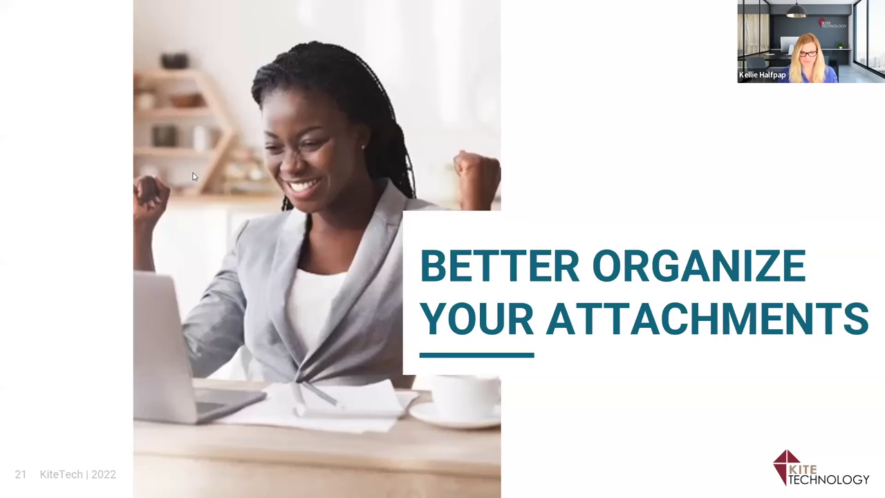
key("alt+Tab")
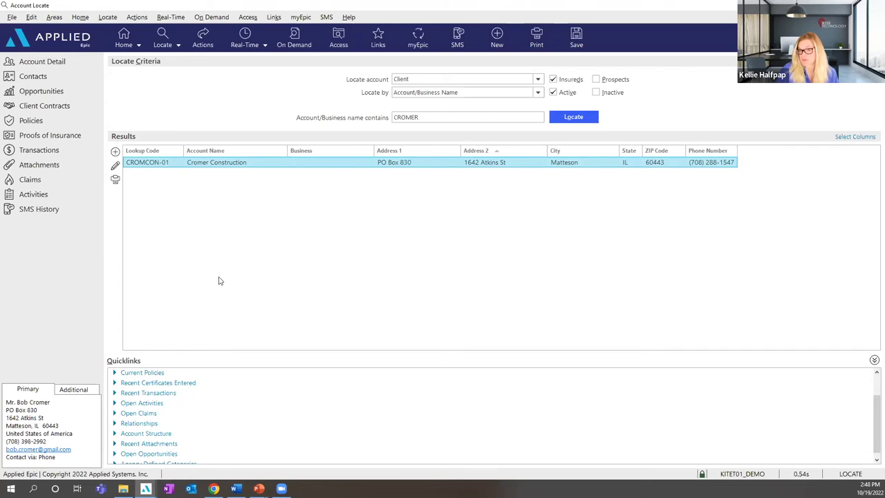
left_click(145, 488)
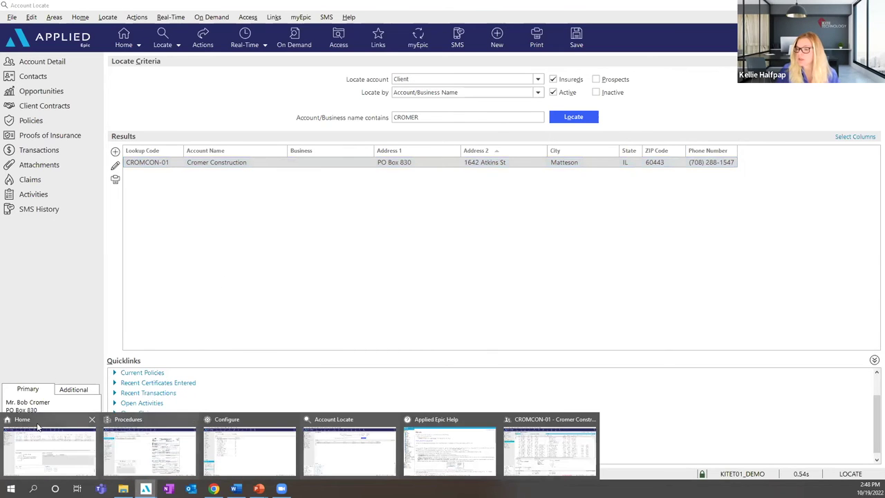
left_click(40, 420)
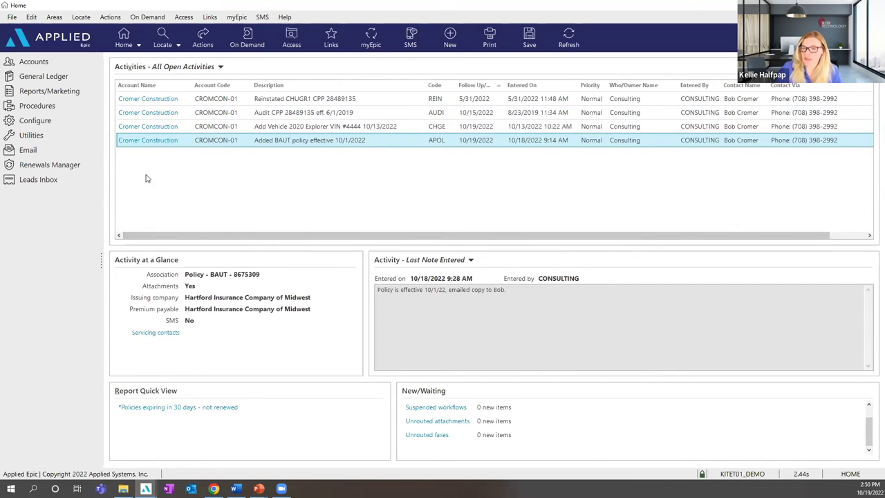
- Review the Deliver as Report Quick View option for the *Balancing Current Premium Payables report in My Reports, and return to the Home screen
left_click(139, 45)
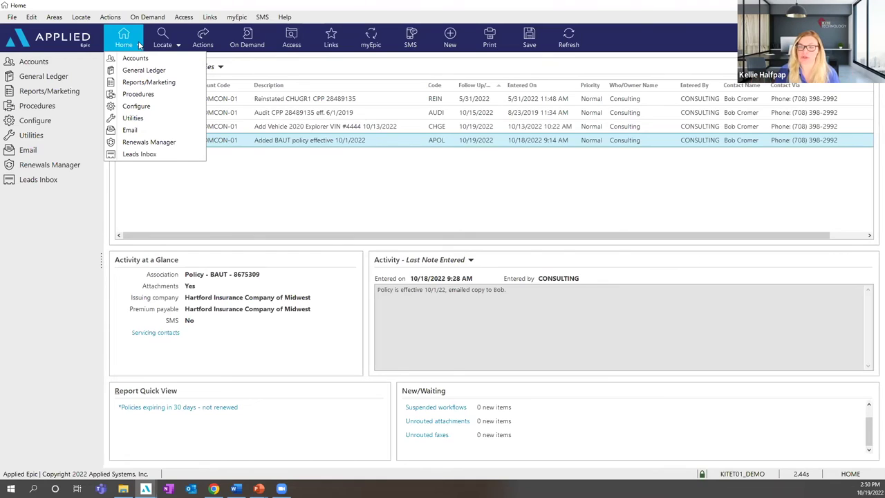
left_click(144, 83)
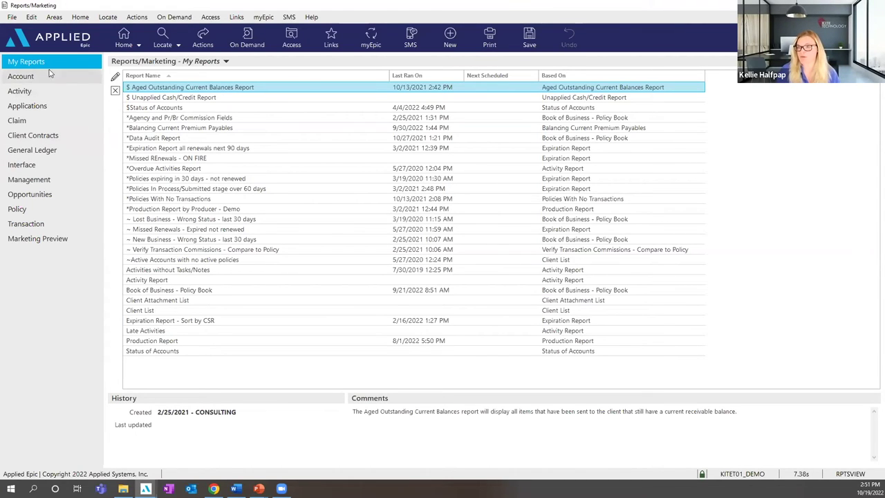
left_click(163, 128)
right_click(164, 129)
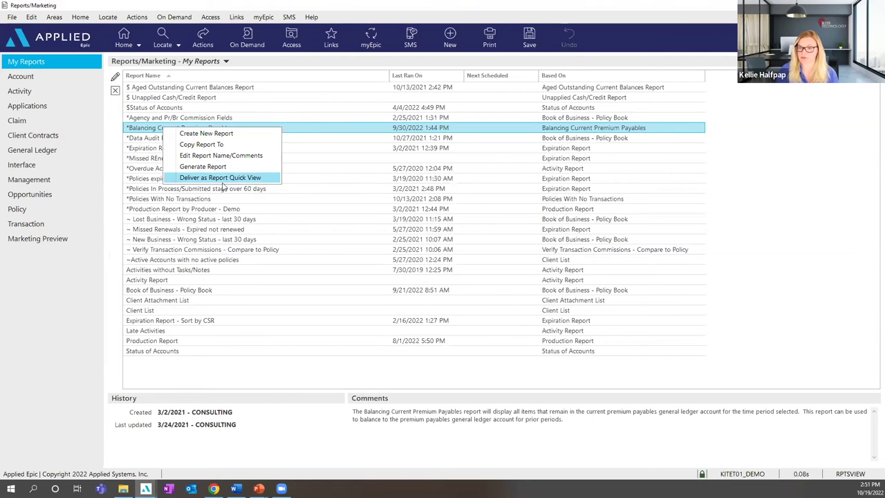
left_click(125, 36)
left_click(124, 39)
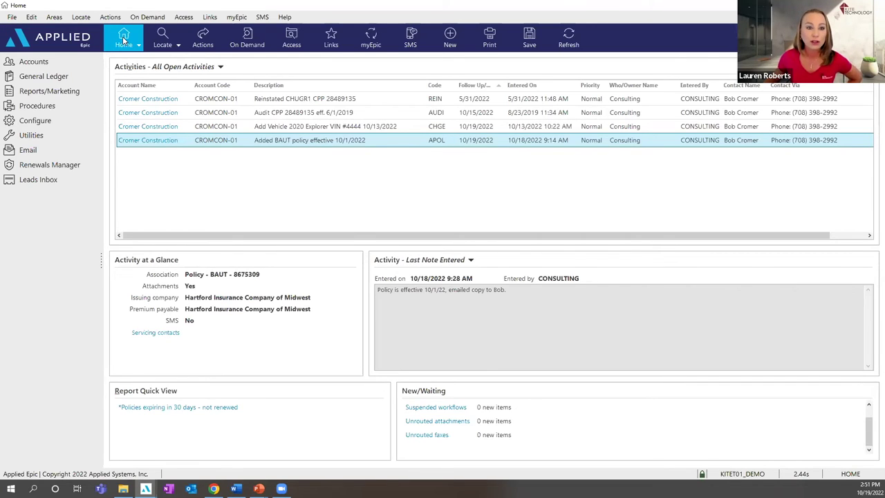
- View all notes of the "Added BAUT policy effective 10/1/2022" activity from the Home screen, sorted by date in ascending order
right_click(160, 142)
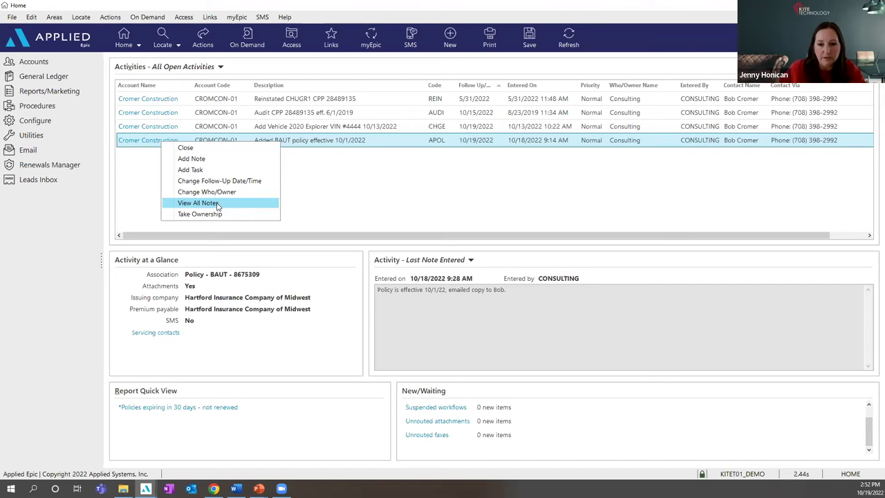
left_click(217, 205)
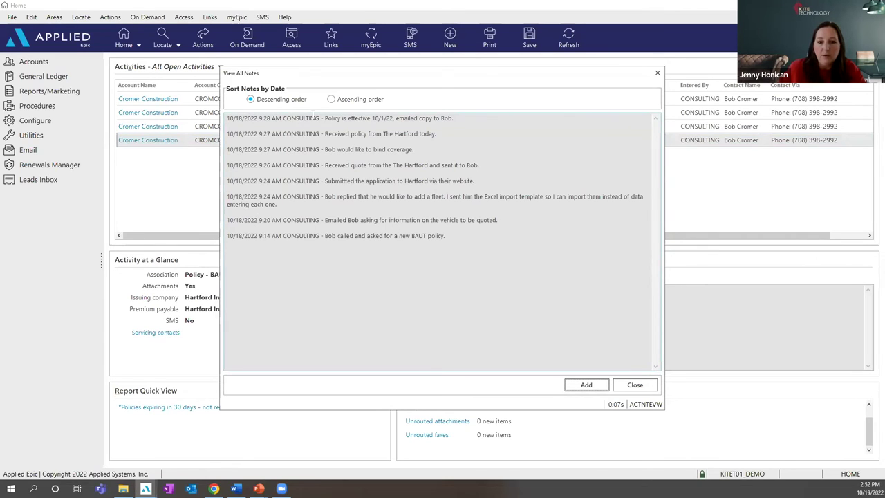
left_click(331, 99)
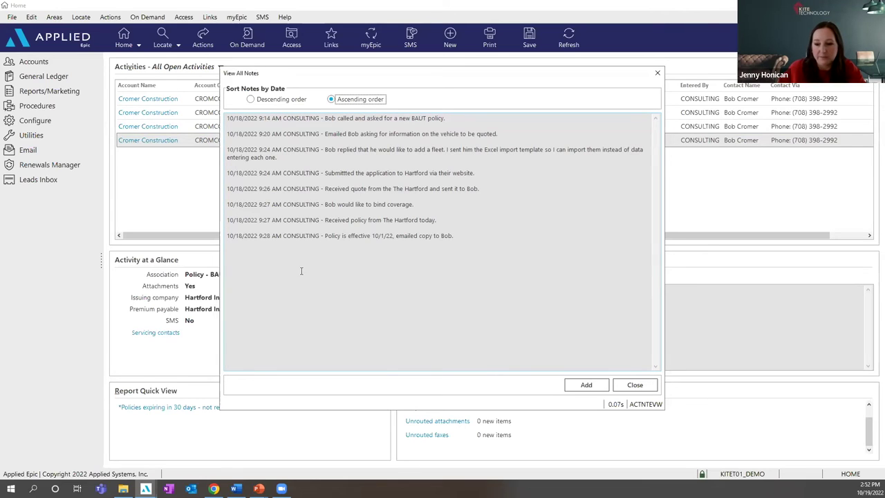
left_click(635, 384)
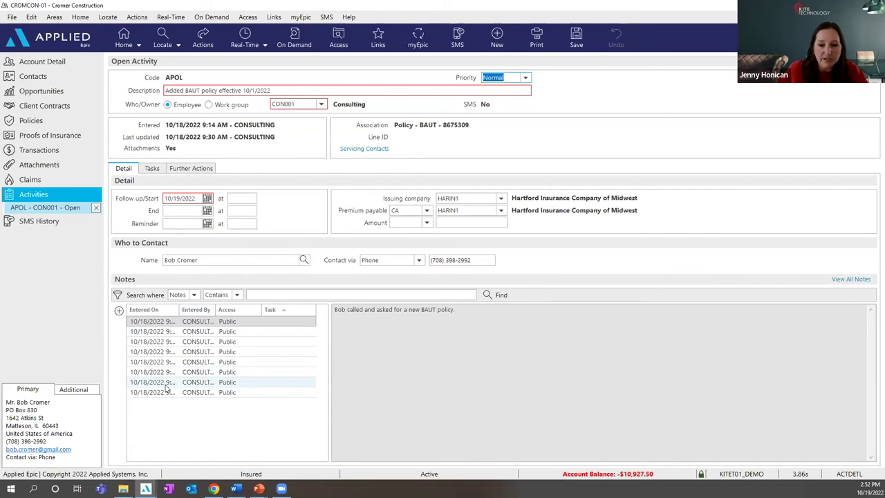
- View all notes from within the open APOL activity's detail, and close the notes window
left_click(847, 280)
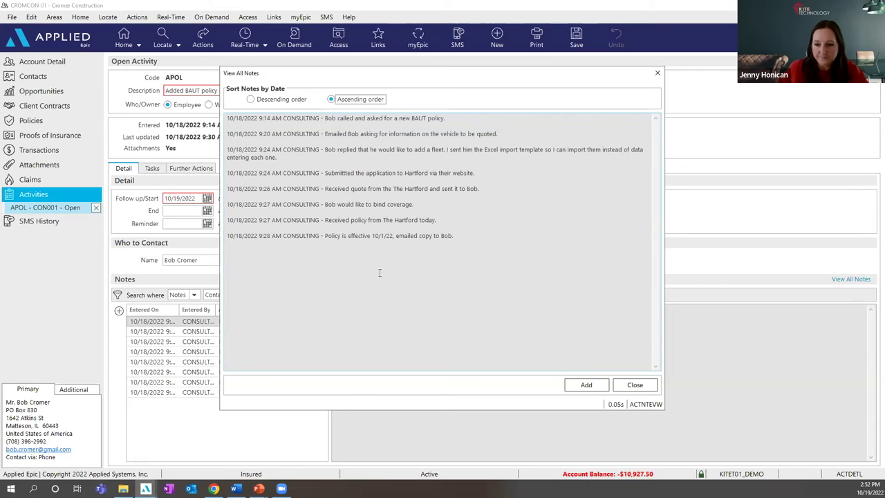
left_click(657, 74)
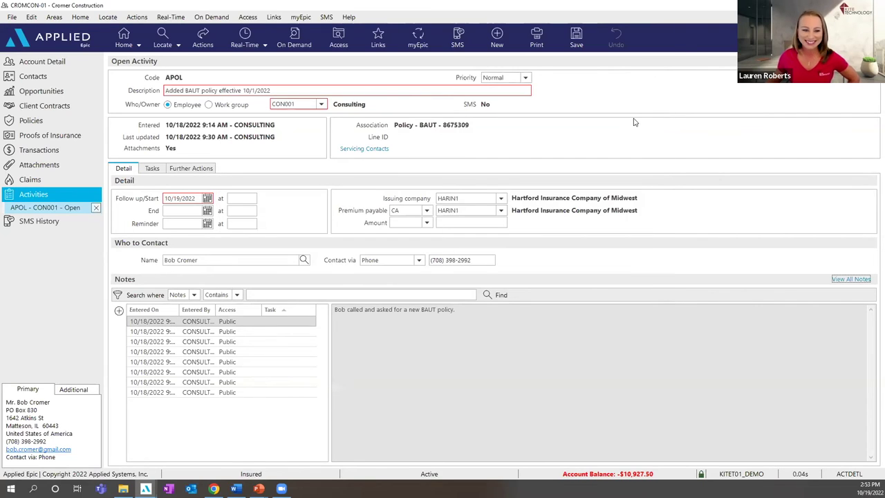
- View the policy servicing contacts from the open APOL activity, highlight the Producer Payable contact, and close the contacts window
left_click(360, 150)
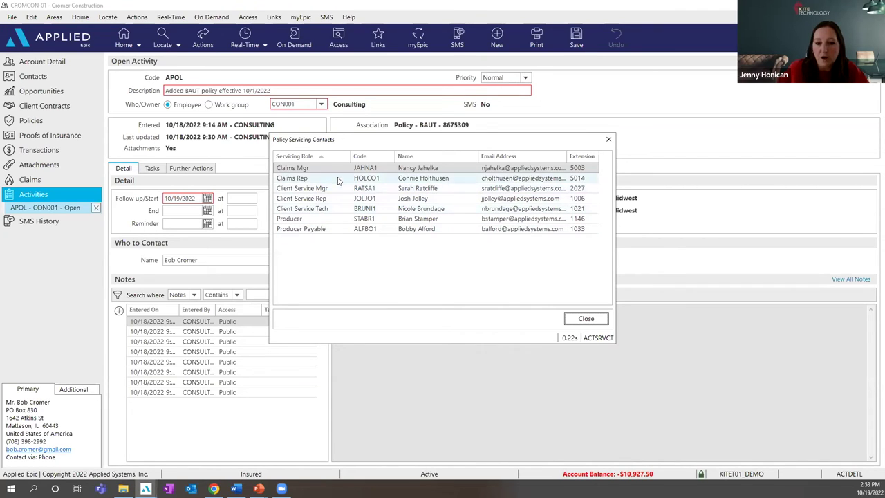
left_click(325, 230)
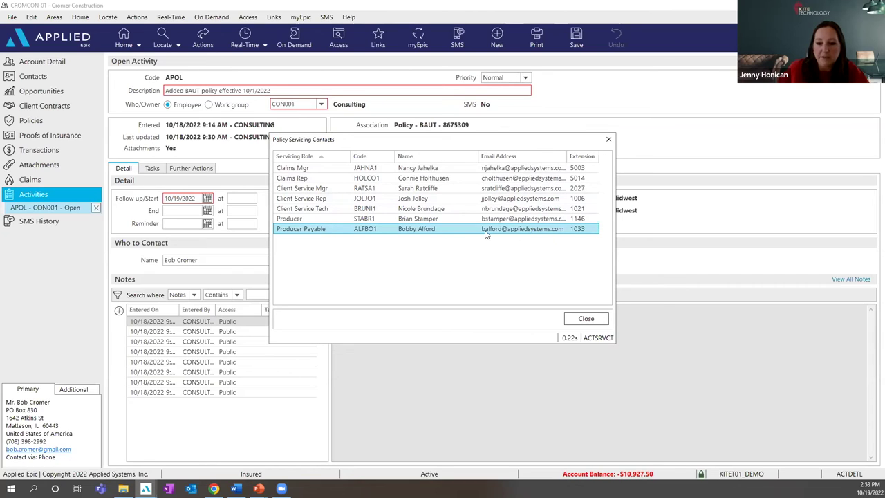
left_click(578, 321)
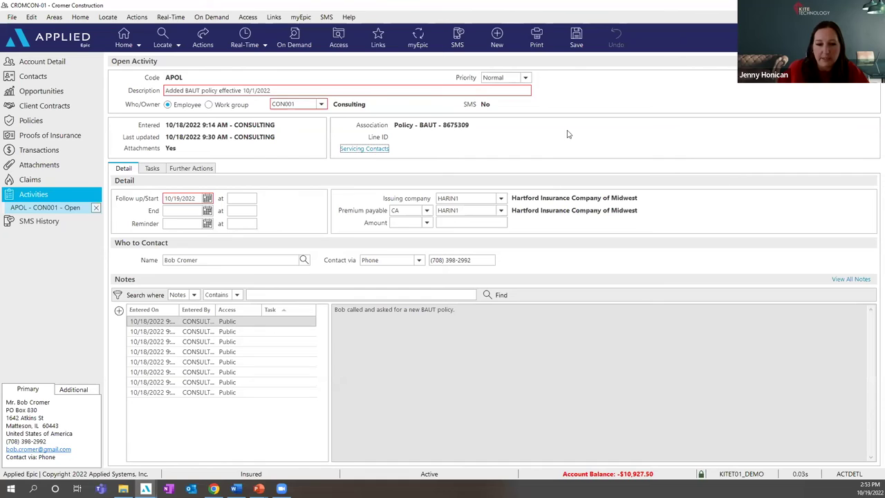
- Look at the account's Policies list from the Activities list, and return to Activities
left_click(65, 196)
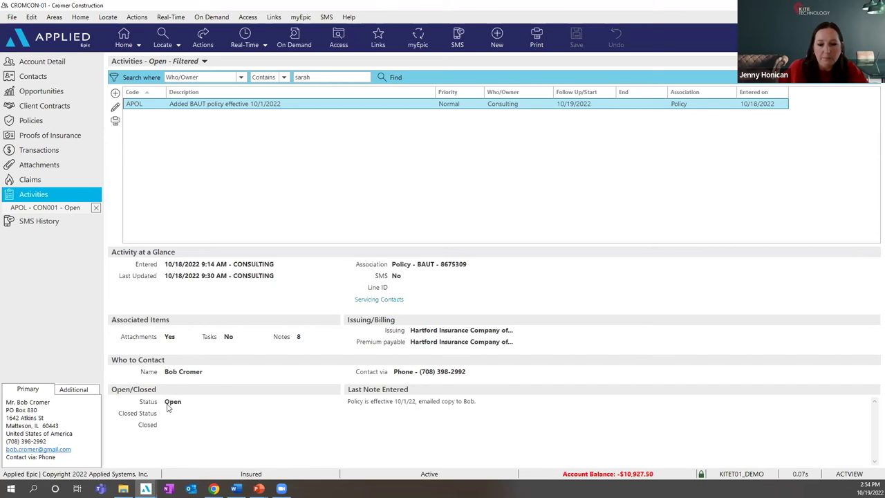
left_click(35, 122)
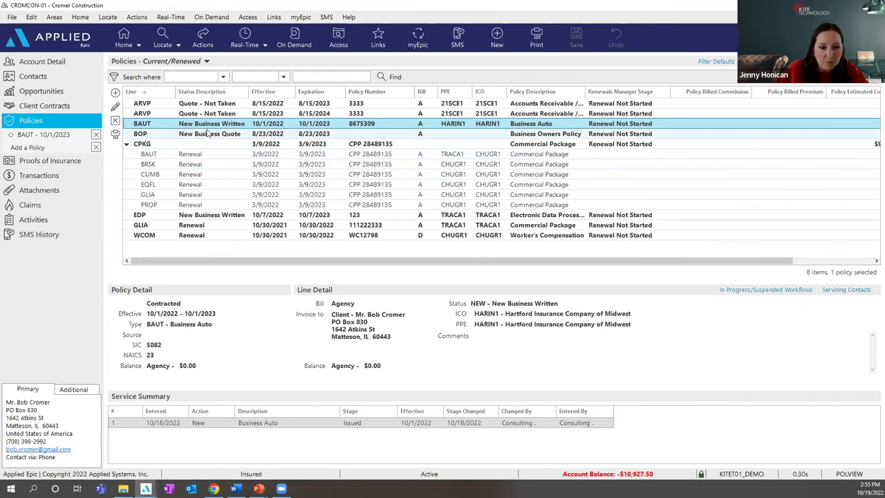
left_click(45, 219)
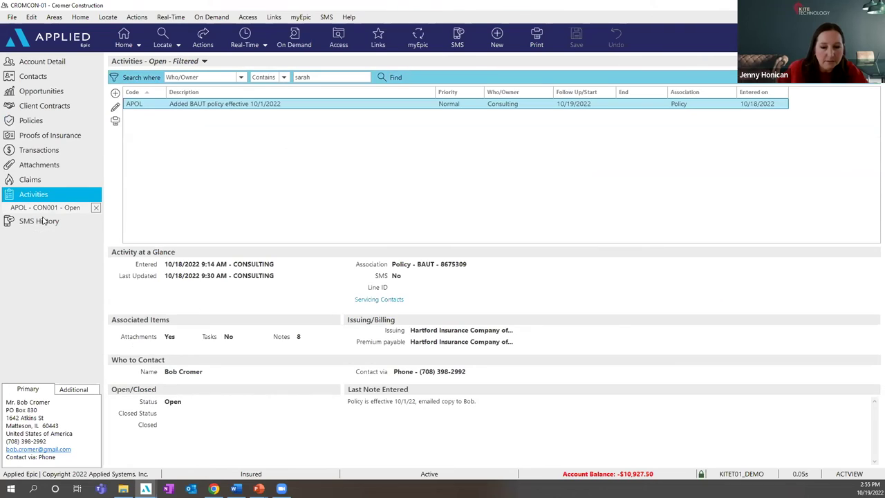
- Add a task named Hello with owner type Claims Mgr to the APOL activity, plus a second task without an owner
right_click(228, 105)
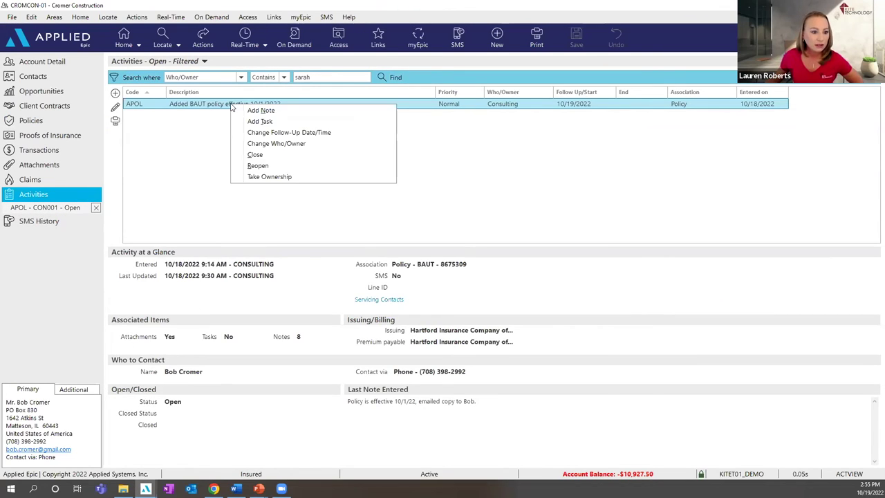
left_click(249, 109)
type("Hello")
left_click(435, 127)
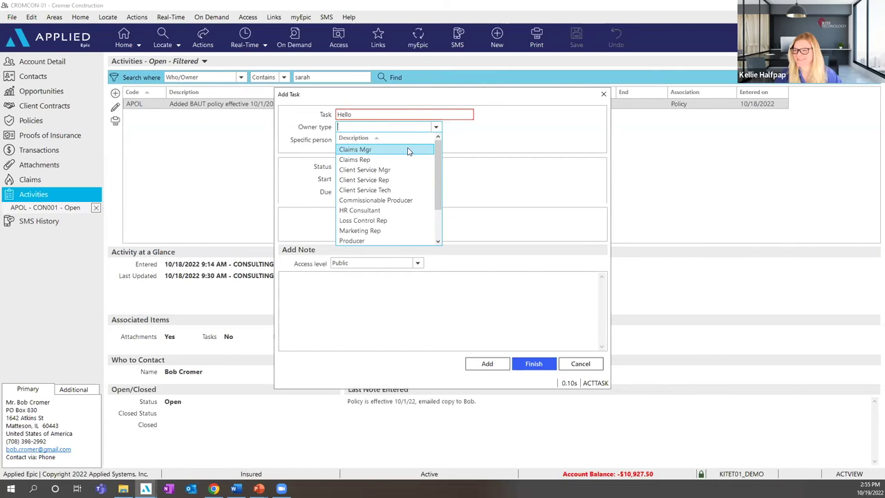
left_click(407, 151)
left_click(531, 362)
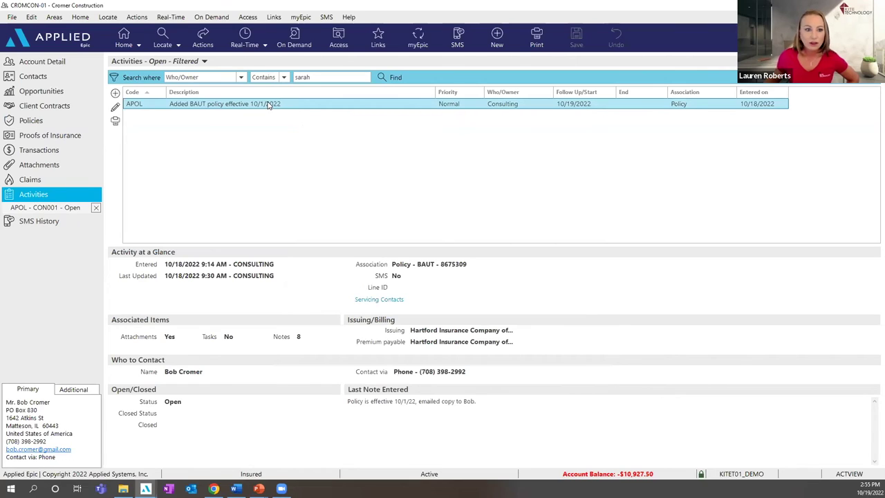
right_click(269, 104)
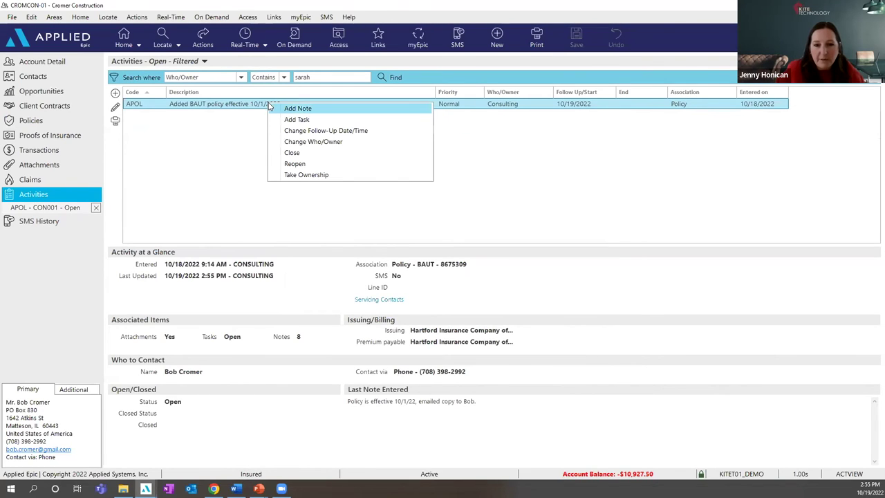
key("Escape")
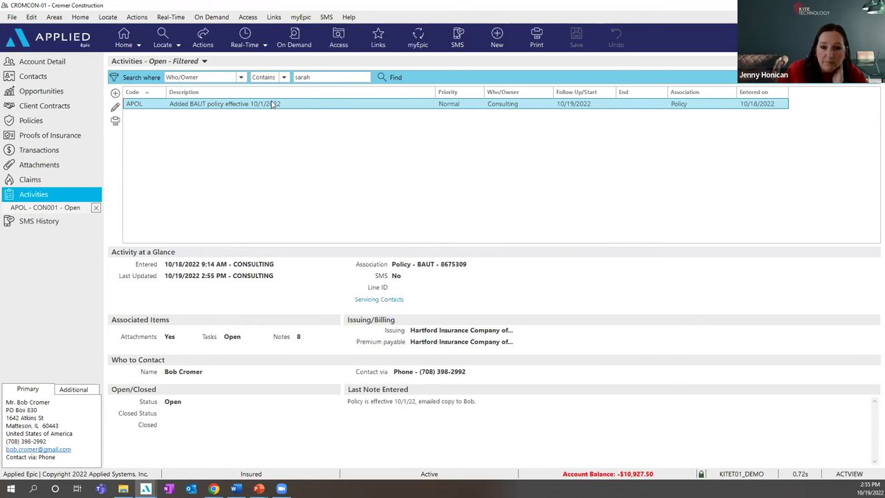
- Open the APOL activity's tasks and set the status of both tasks to Completed in a single multiple-task edit
right_click(273, 104)
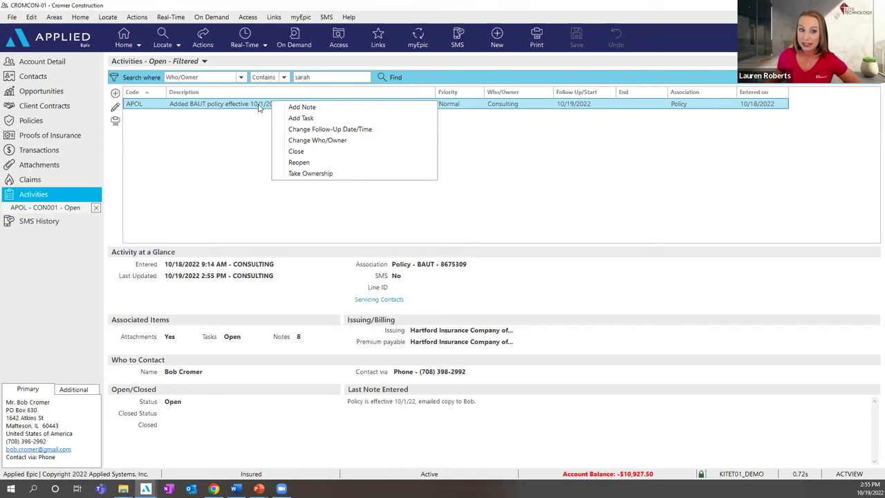
double_click(259, 105)
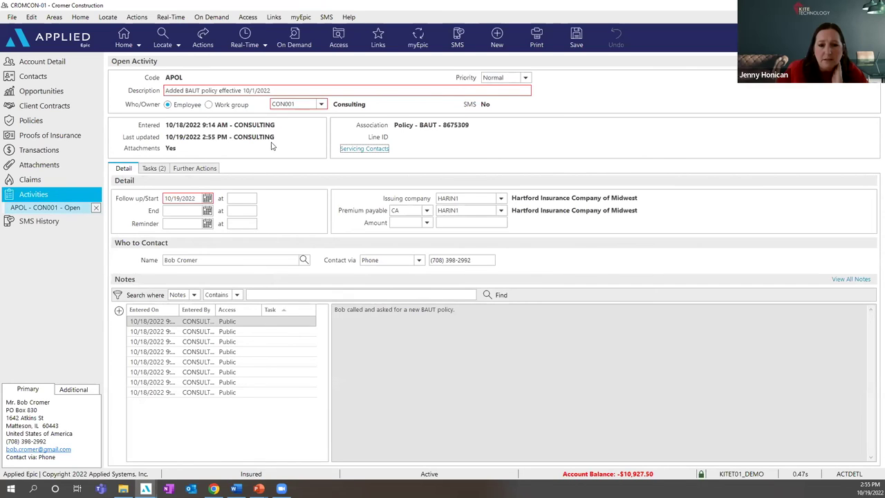
left_click(161, 170)
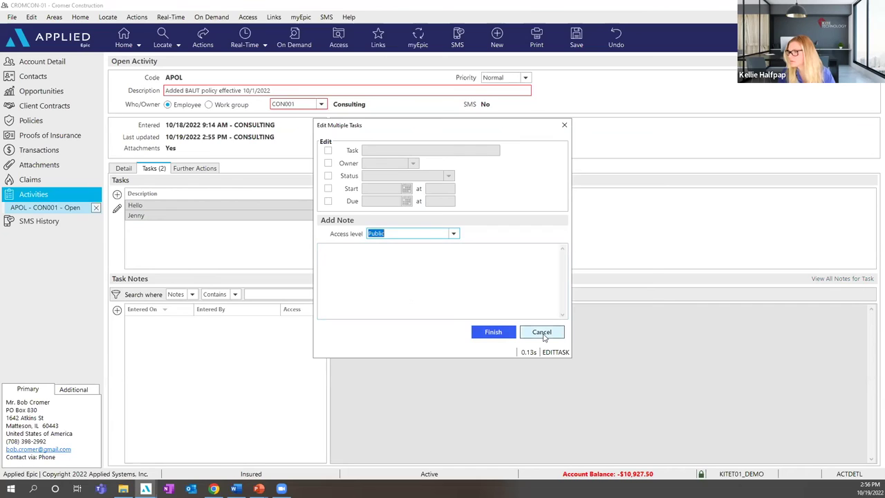
left_click(328, 175)
left_click(449, 177)
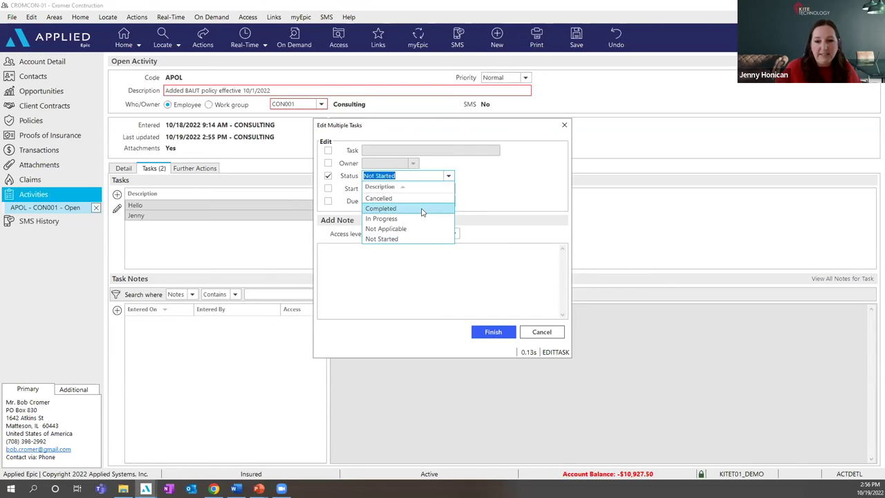
left_click(381, 208)
left_click(448, 177)
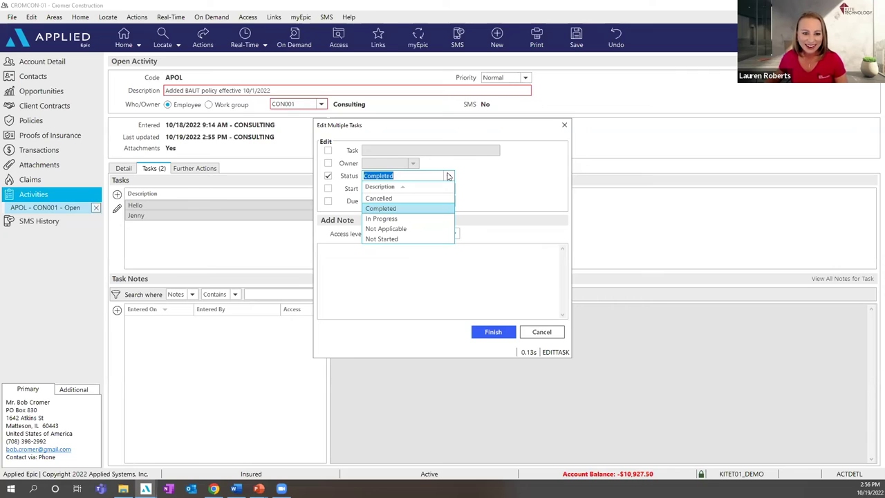
left_click(493, 333)
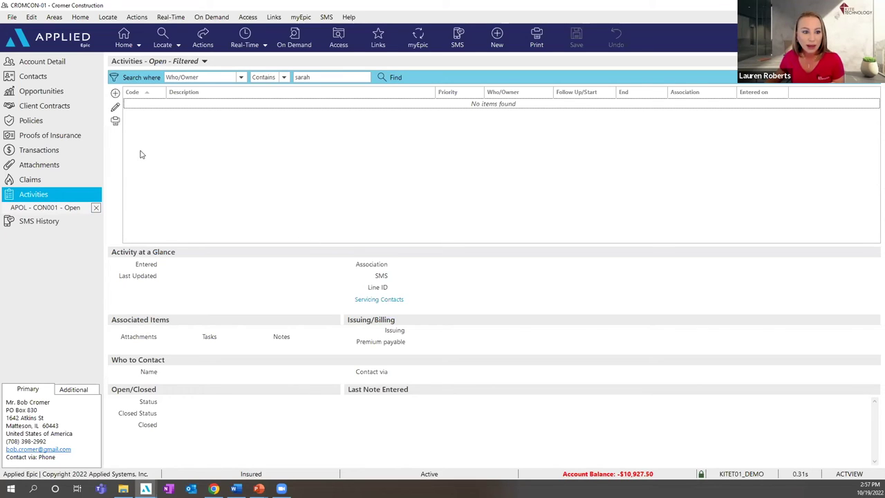
- Reopen the APOL activity and review the contact name and Contact via options in its Who to Contact details
left_click(190, 63)
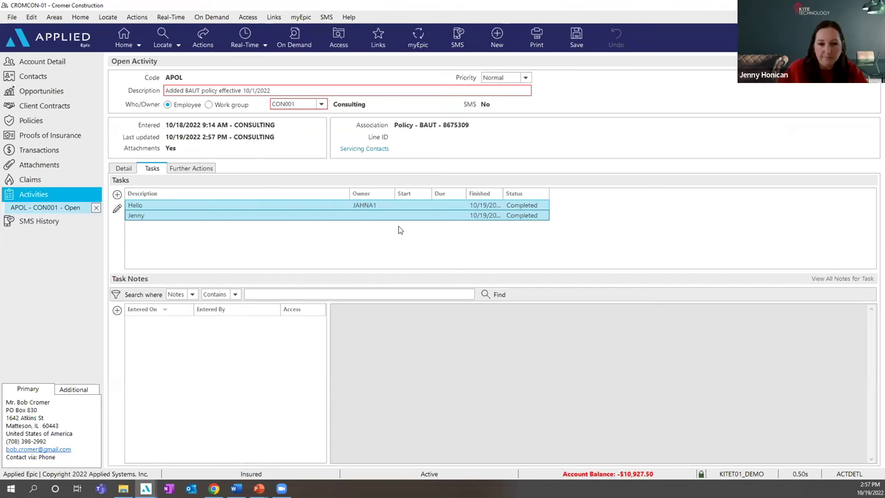
left_click(127, 172)
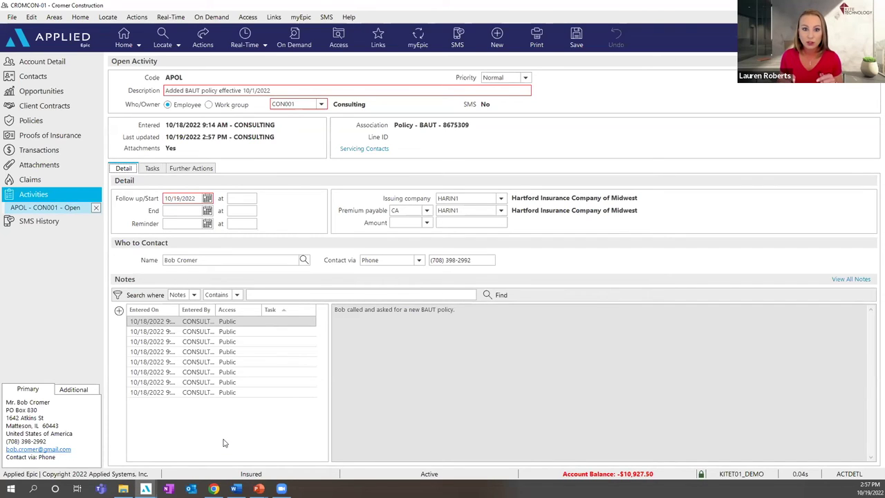
left_click(263, 259)
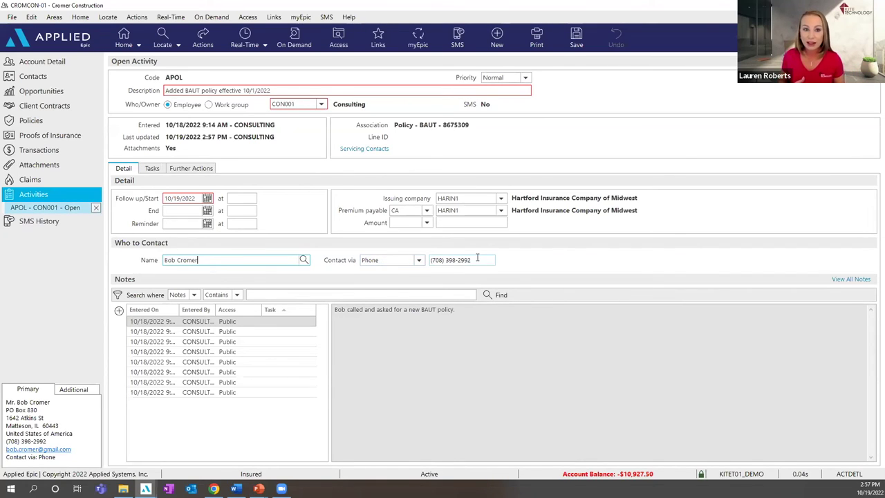
left_click(418, 261)
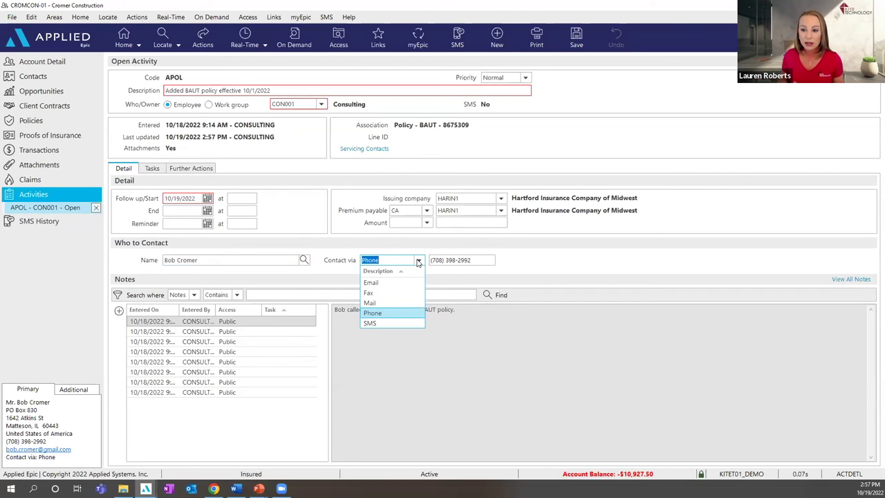
left_click(313, 275)
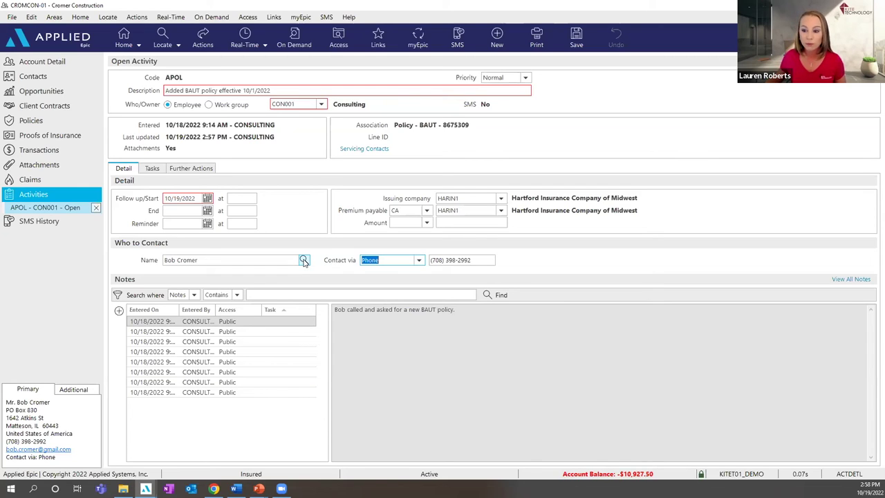
left_click(418, 260)
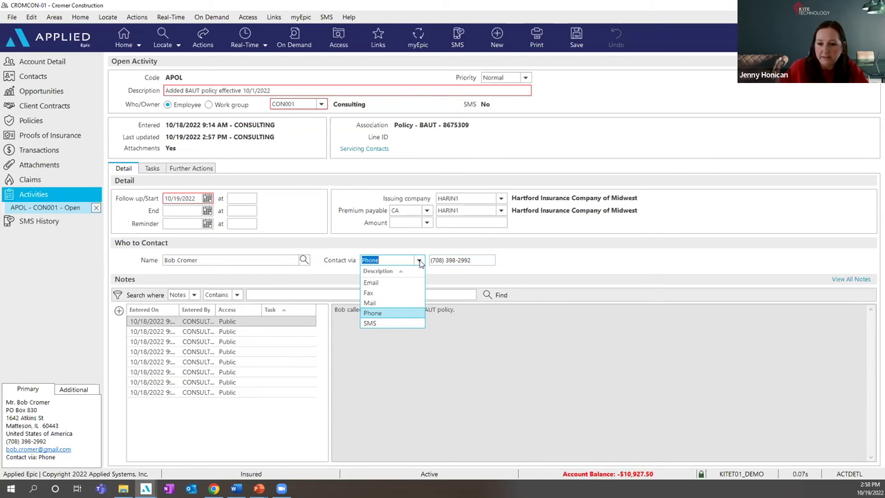
left_click(371, 283)
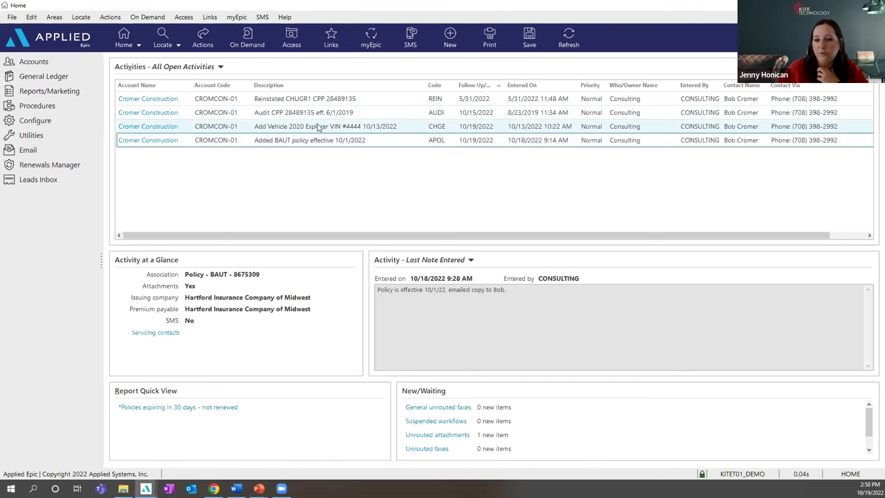
- Select the consecutive REIN, AUDI and CHGE activities on the Home screen and view the actions available for them together
left_click(310, 98)
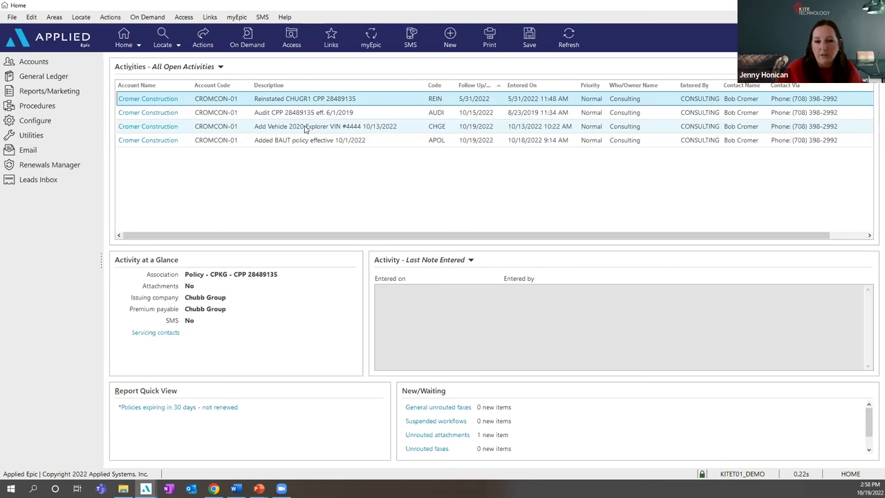
left_click(304, 128, "shift")
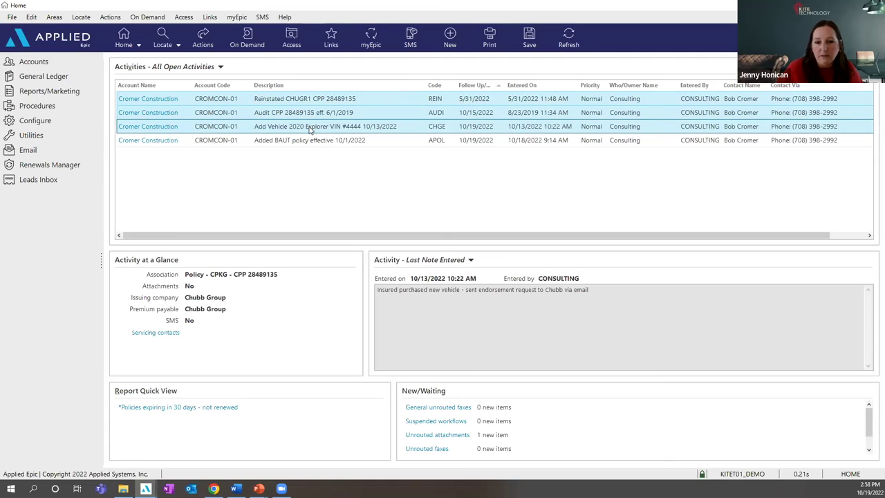
right_click(310, 128)
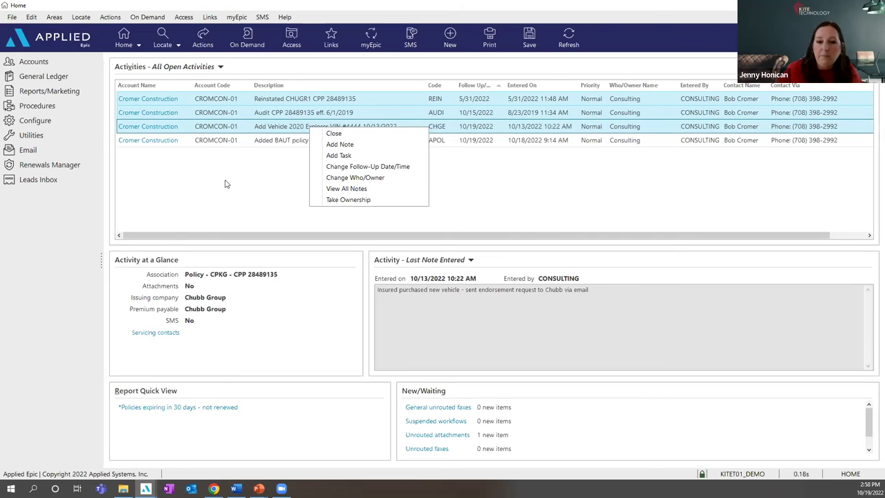
- Select the non-adjacent REIN and APOL activities together, and reduce the selection to the CHGE activity alone
left_click(257, 103)
left_click(279, 142, "ctrl")
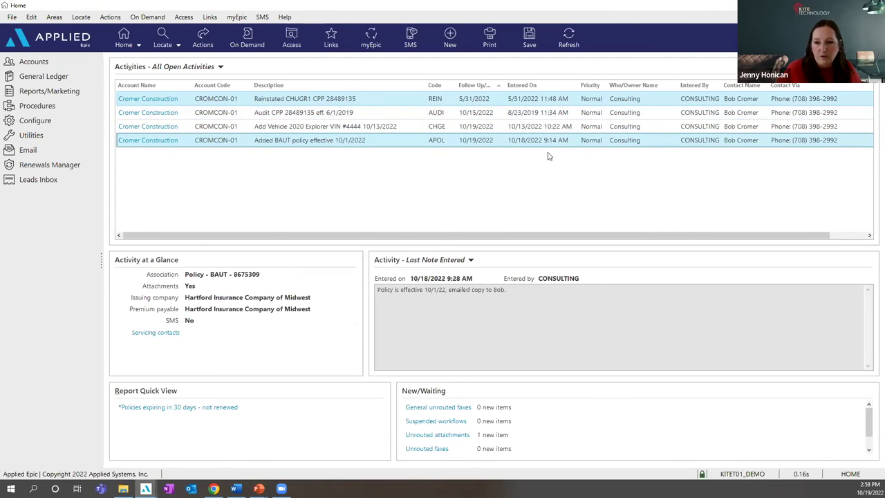
left_click(280, 125)
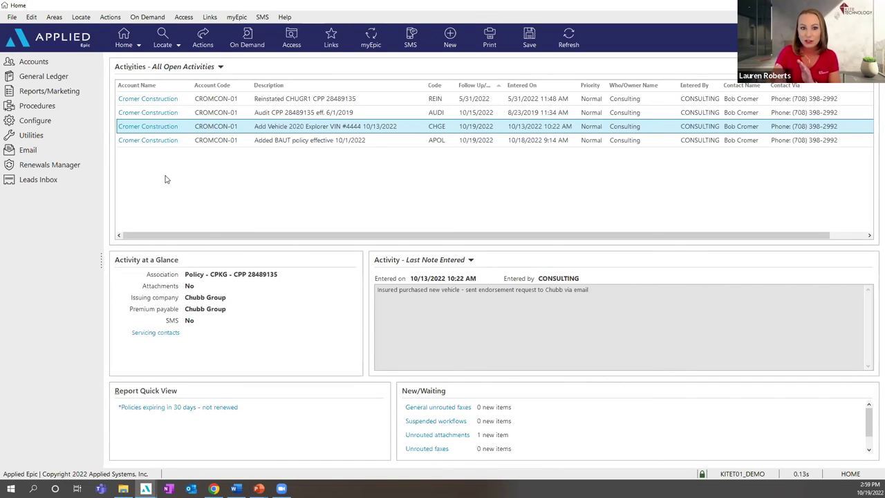
- View the list of program areas that can be reached directly from the Home shortcut
left_click(137, 43)
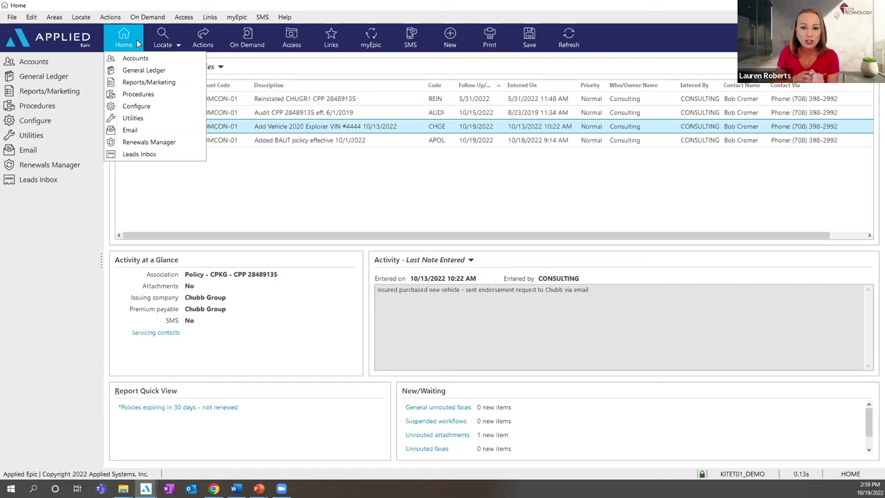
left_click(335, 169)
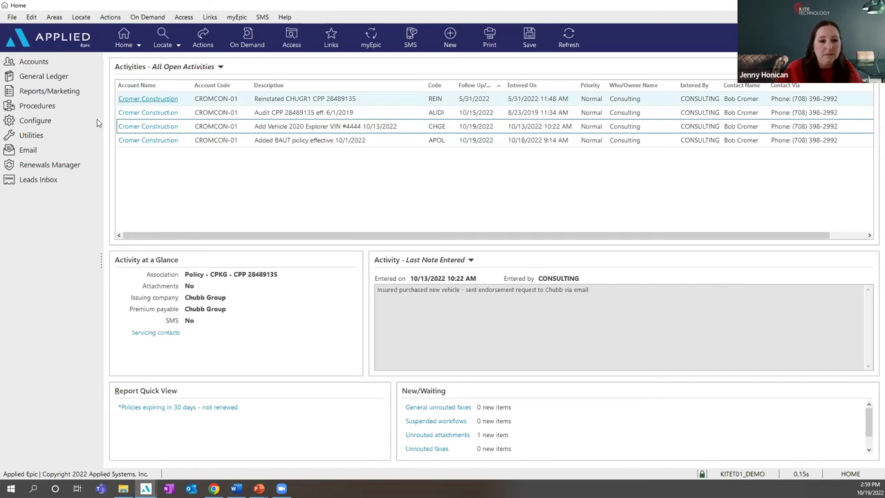
left_click(138, 45)
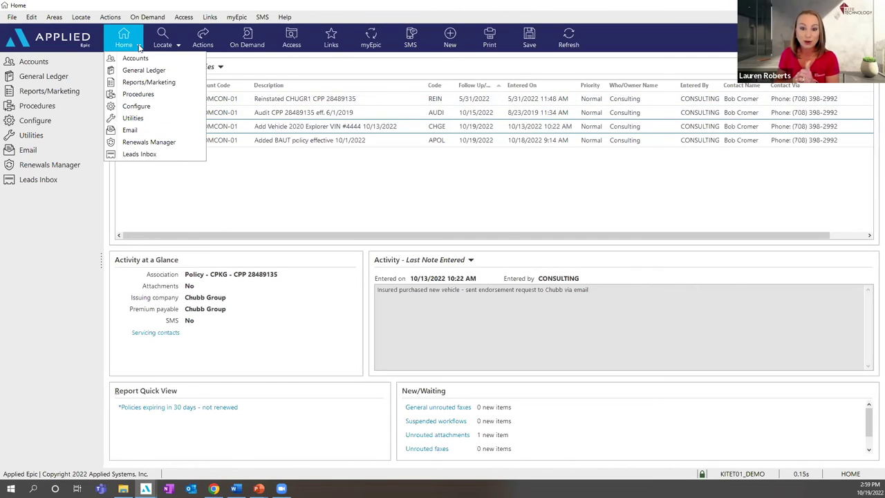
- Open the Cromer Construction account from the recently located accounts and view the filter options for its attachment list
left_click(177, 45)
left_click(177, 45)
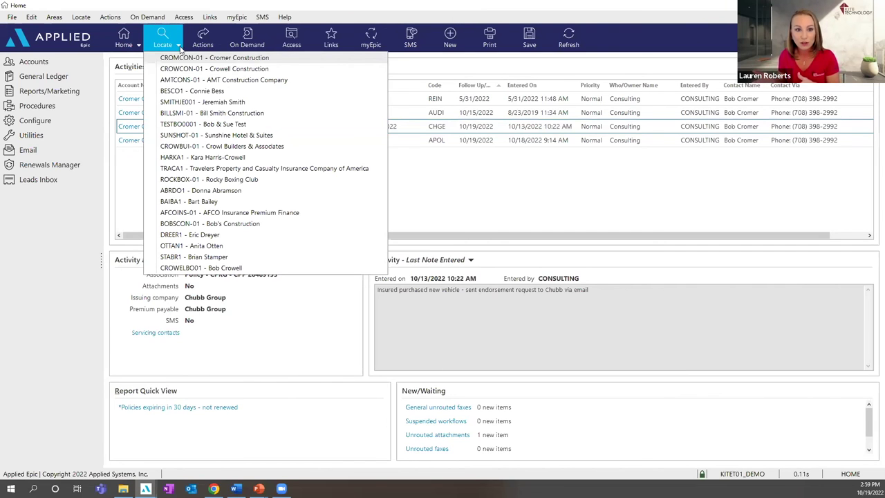
left_click(179, 59)
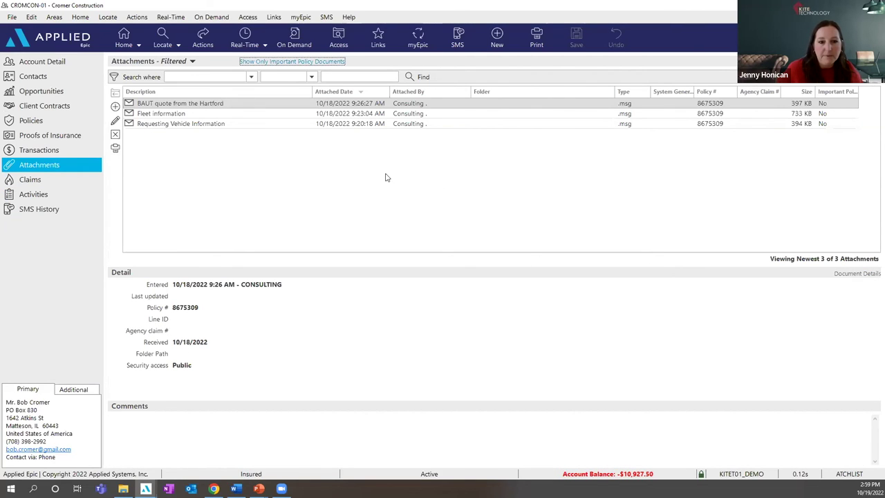
left_click(187, 63)
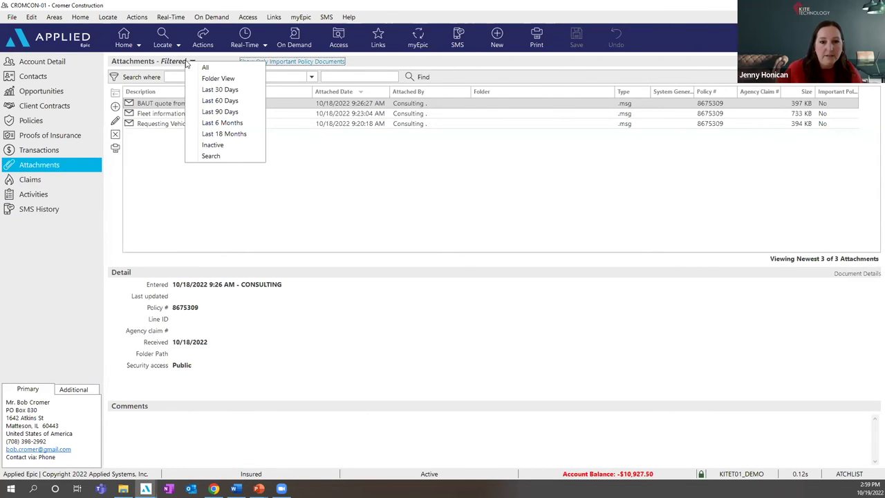
left_click(197, 63)
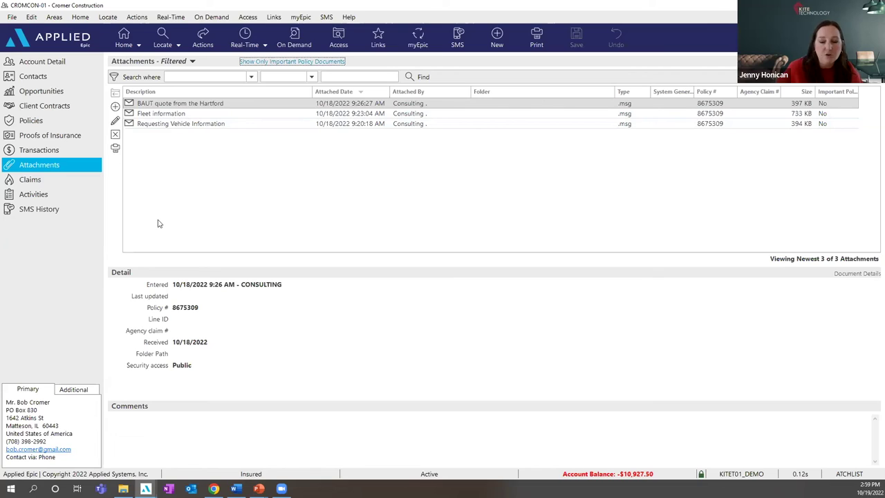
- Open the attachment details of "BAUT quote from the Hartford" and examine the activity and policy it is attached to
right_click(216, 103)
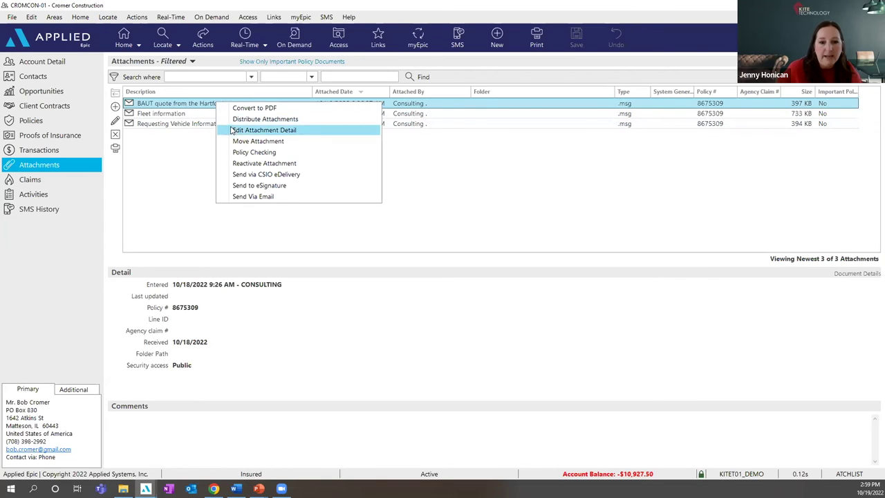
left_click(233, 132)
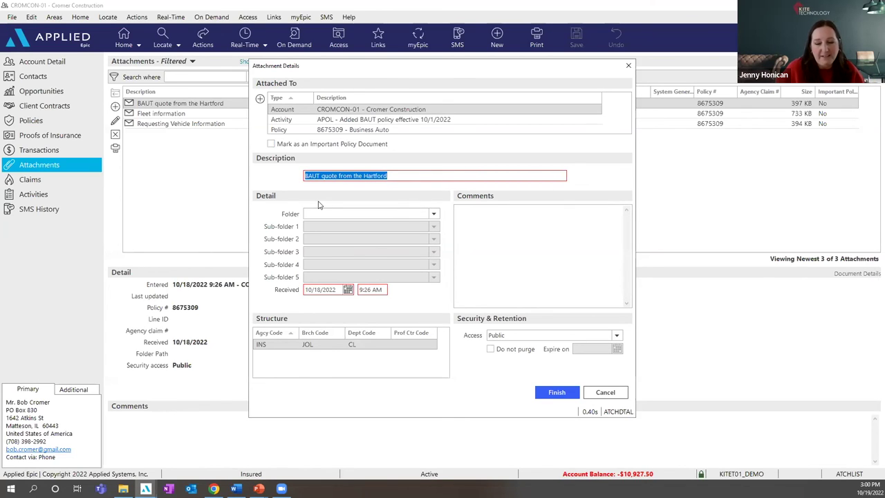
left_click(286, 119)
left_click(292, 131)
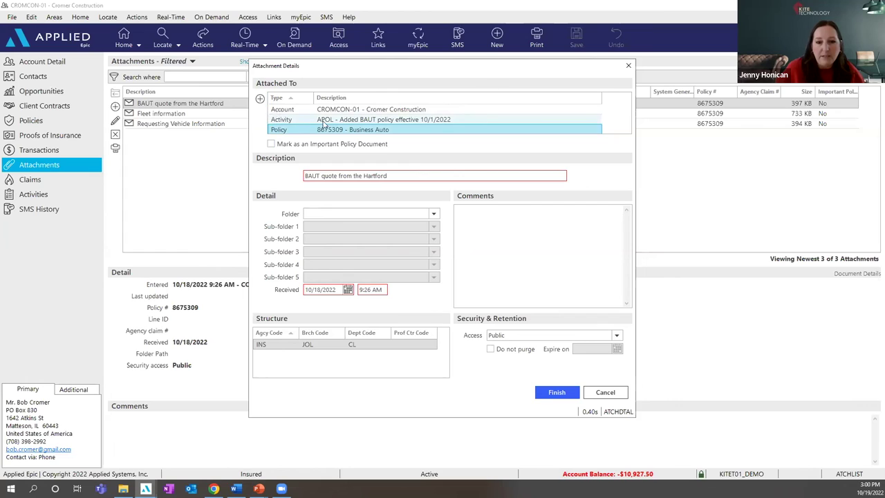
- View the record types the attachment can additionally be attached to, and cancel the new association
left_click(260, 100)
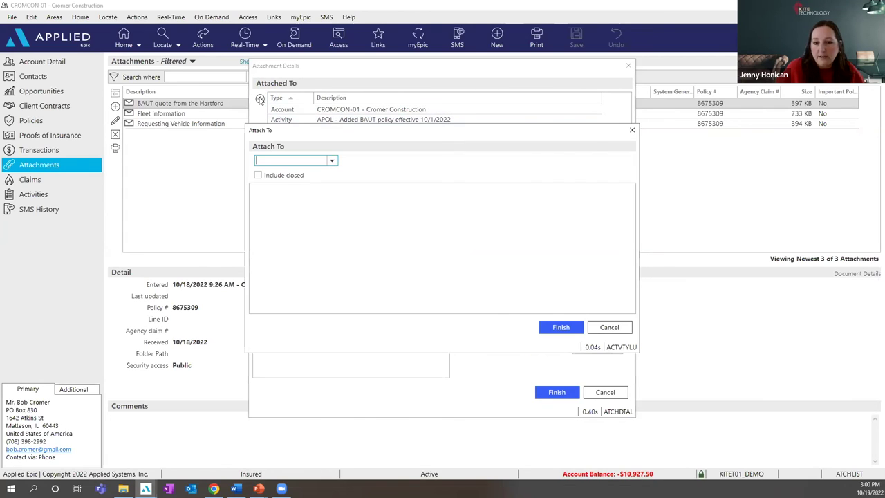
left_click(331, 161)
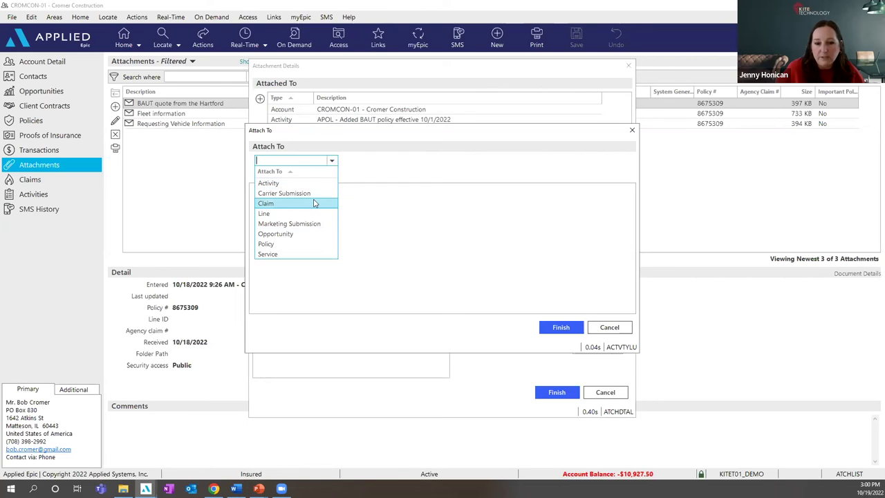
left_click(608, 329)
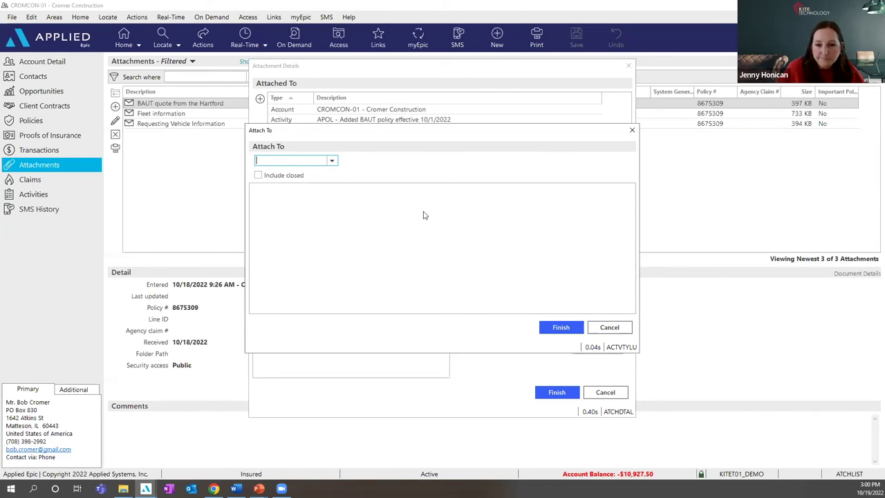
left_click(611, 328)
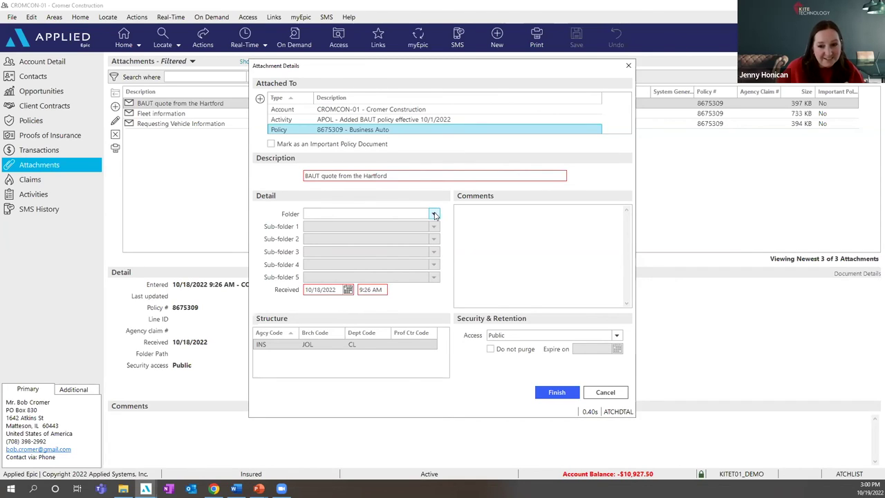
- Review the important-document, folder and security access options in the attachment's details, and close them without saving
left_click(271, 145)
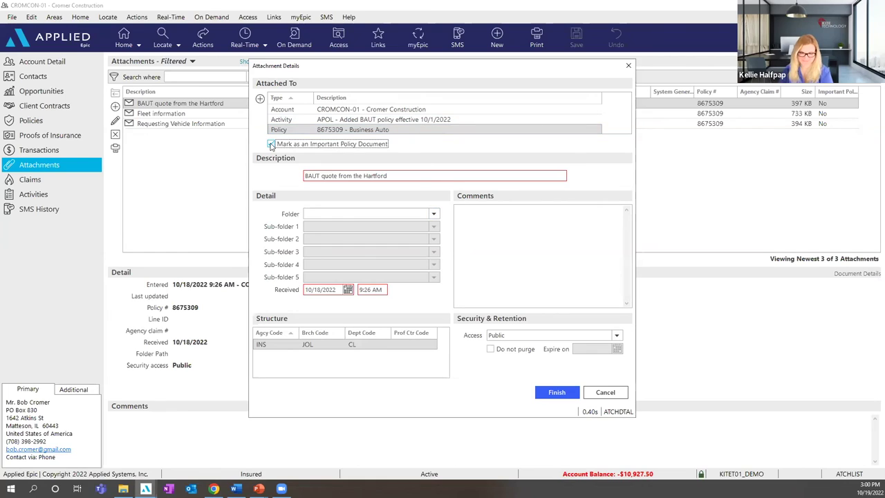
left_click(435, 215)
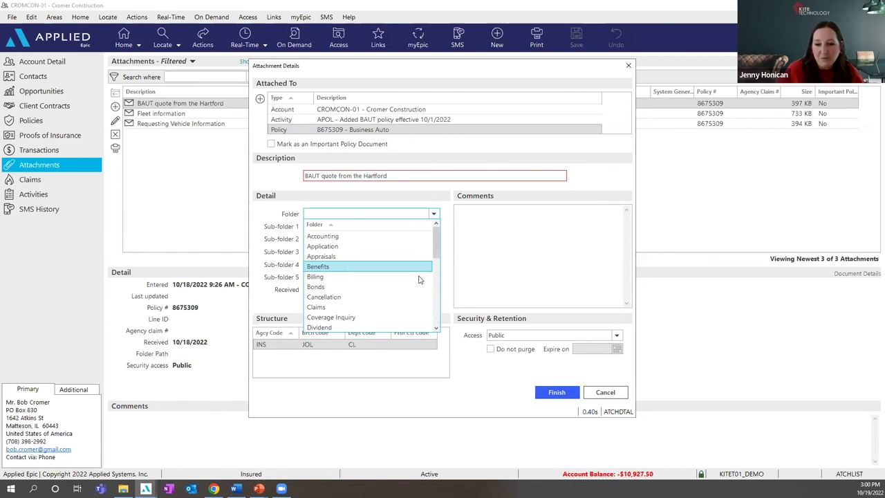
left_click(261, 210)
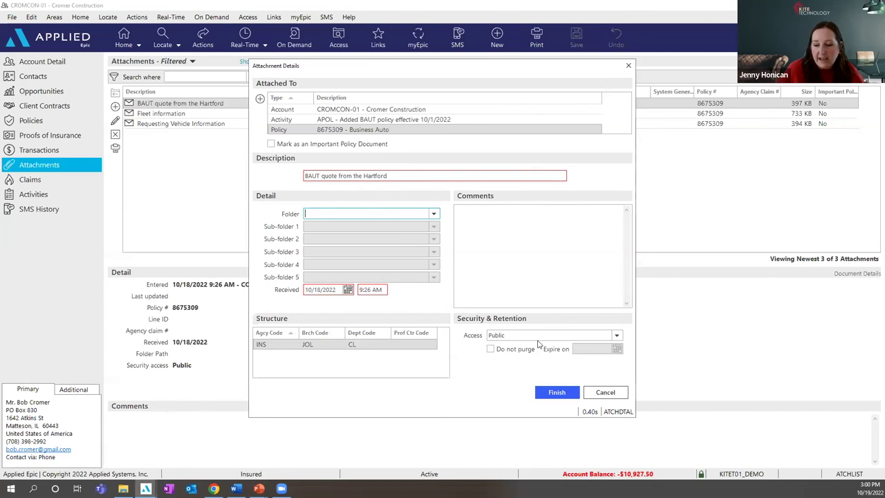
left_click(618, 336)
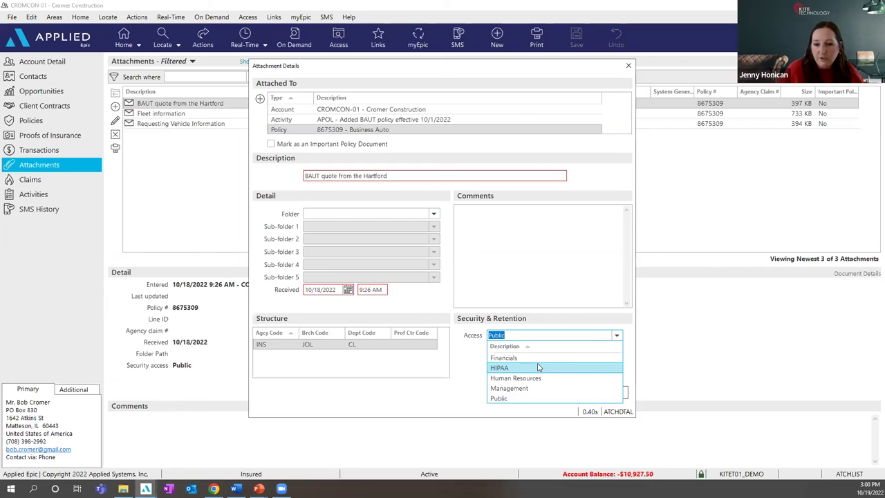
left_click(454, 380)
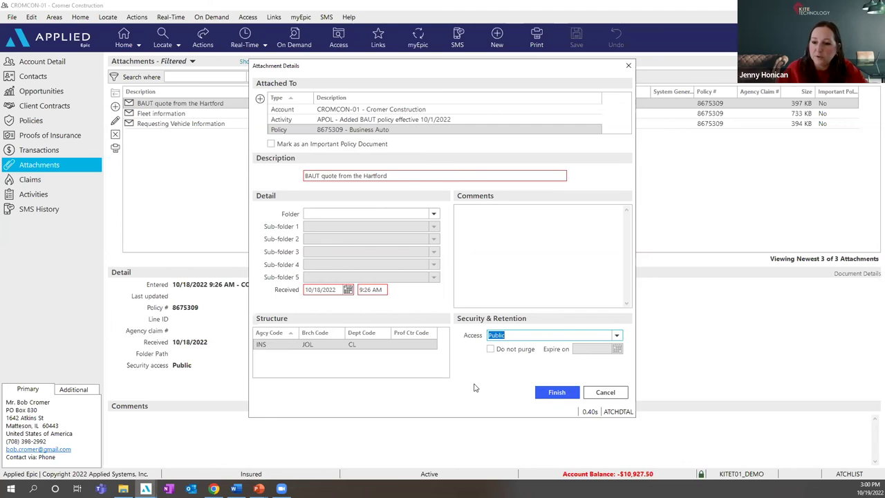
left_click(603, 392)
left_click(416, 262)
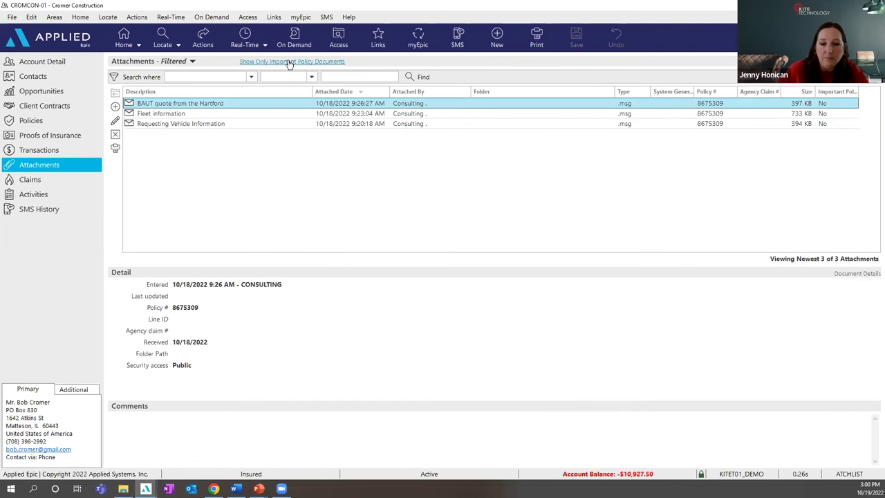
- Limit the account's attachment list to important policy documents only
left_click(287, 62)
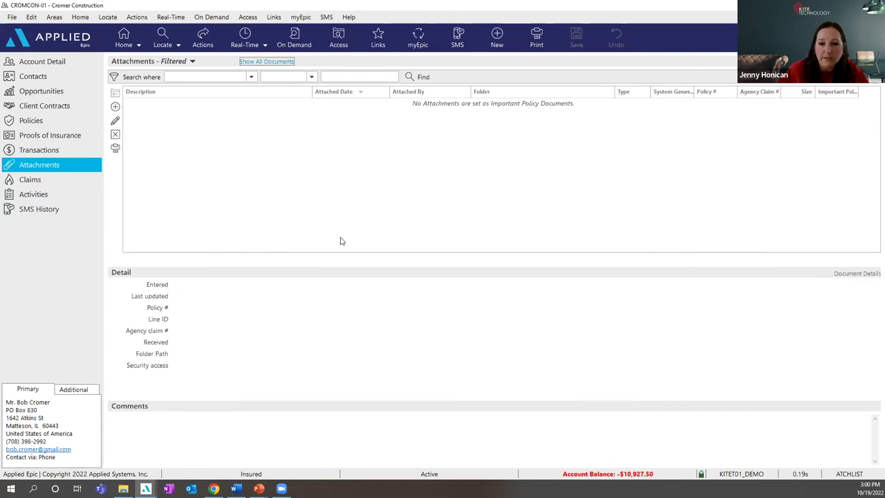
left_click(239, 188)
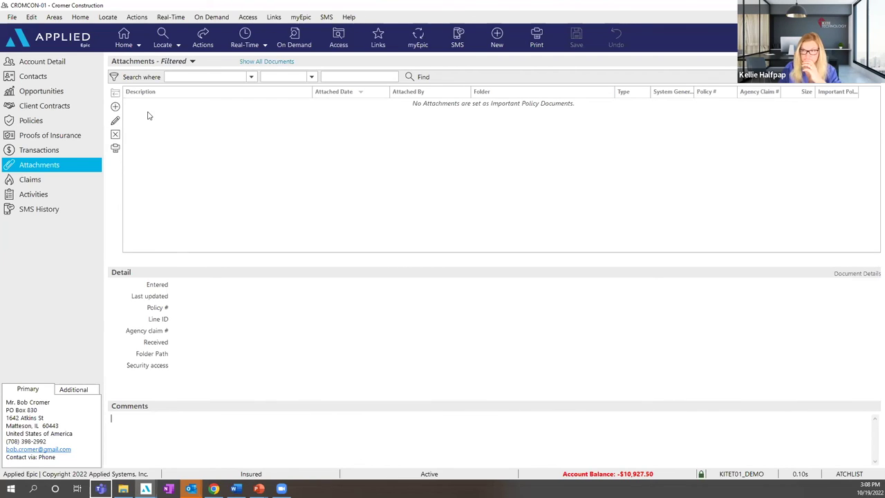
- Return to the Home screen and open the activity display settings under Customize Homebase in the user options configuration
left_click(124, 38)
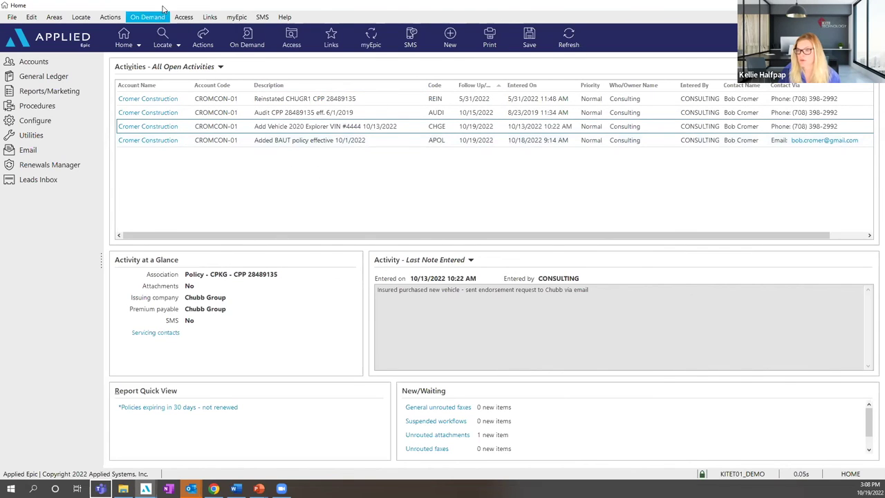
left_click(139, 44)
left_click(152, 104)
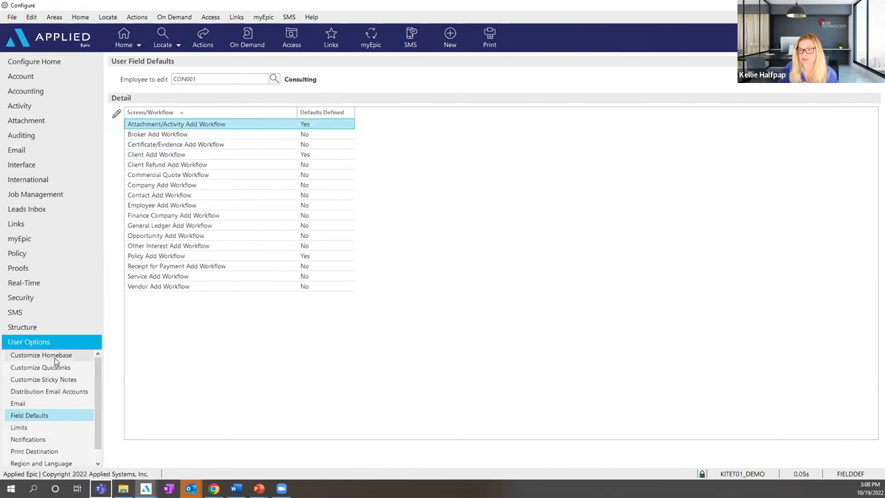
left_click(57, 356)
left_click(177, 100)
left_click(154, 101)
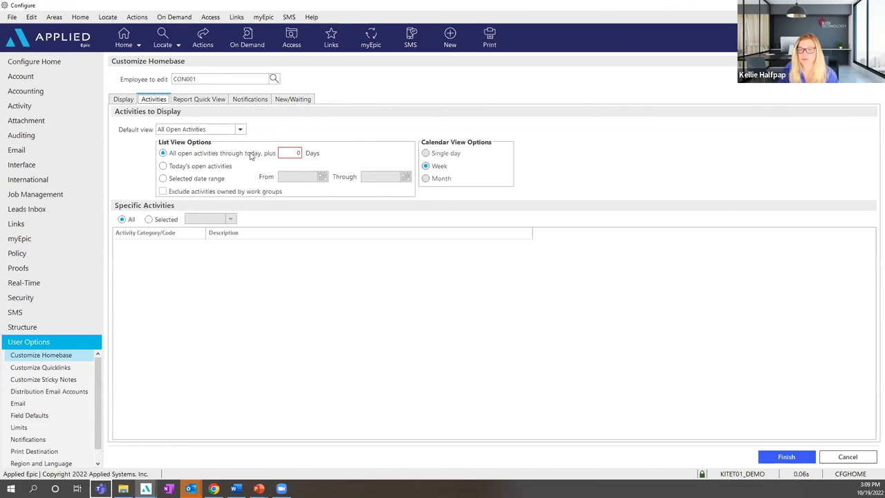
- Try to set the activity list view to all open activities through today plus 10 days
left_click(295, 154)
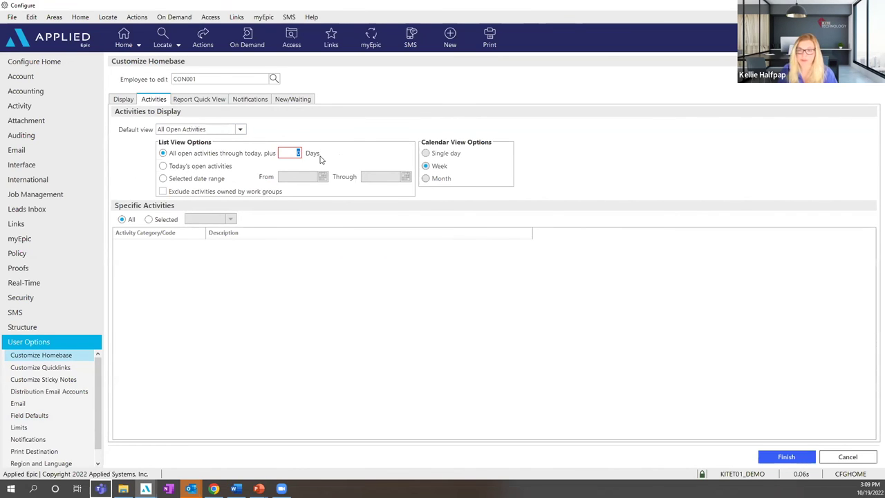
type("10")
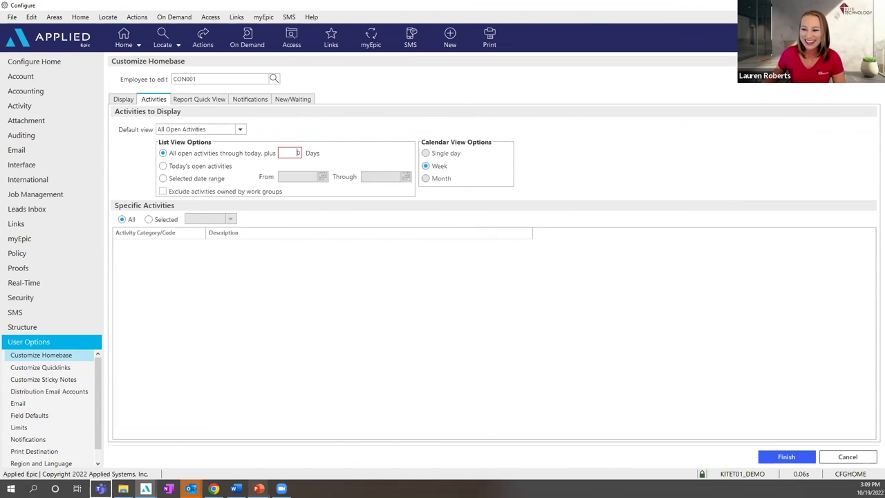
- Switch to the PowerPoint slide show
mouse_move(258, 488)
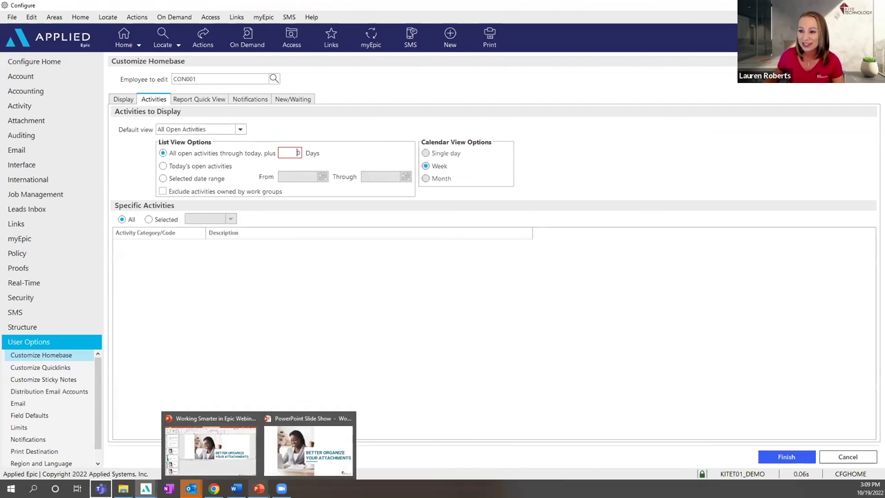